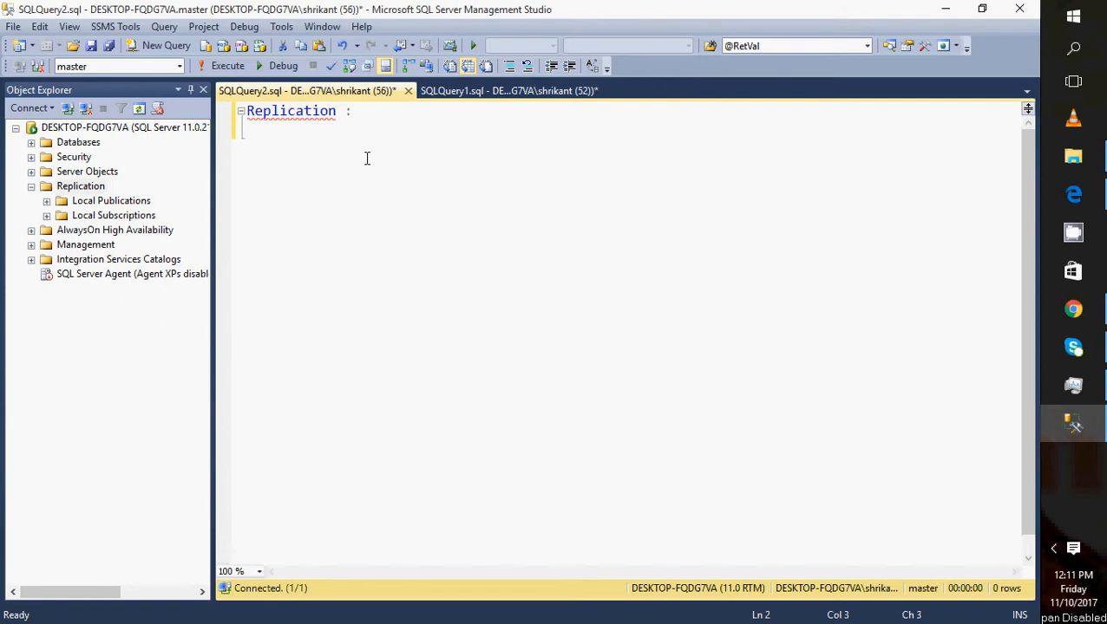
List three numbered items under the Replication heading: "1.Published Server", "2.DIstributed Server" and "3.Subscription server"
type("1.Published Server")
key("Return")
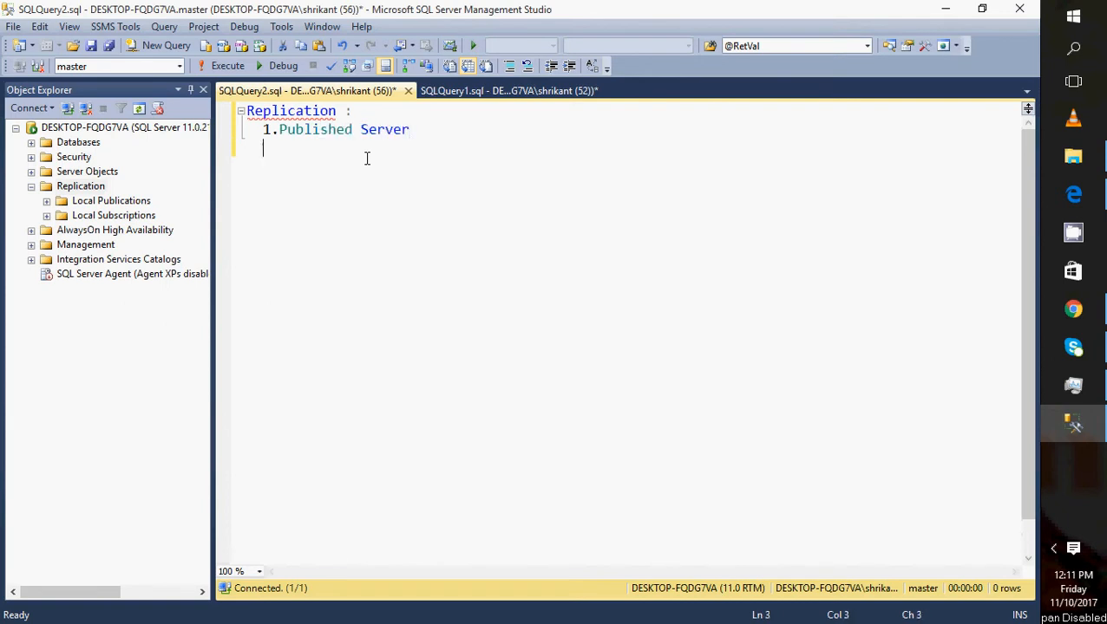
type("2.DIstributed Server")
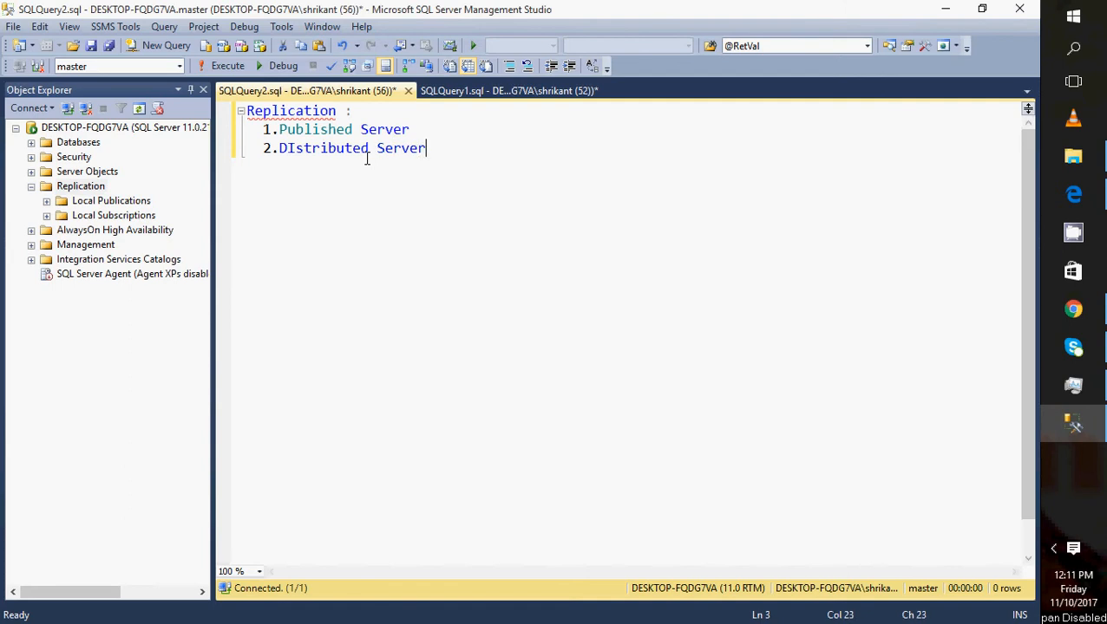
key("Return")
type("2")
key("BackSpace")
type("3.Sub")
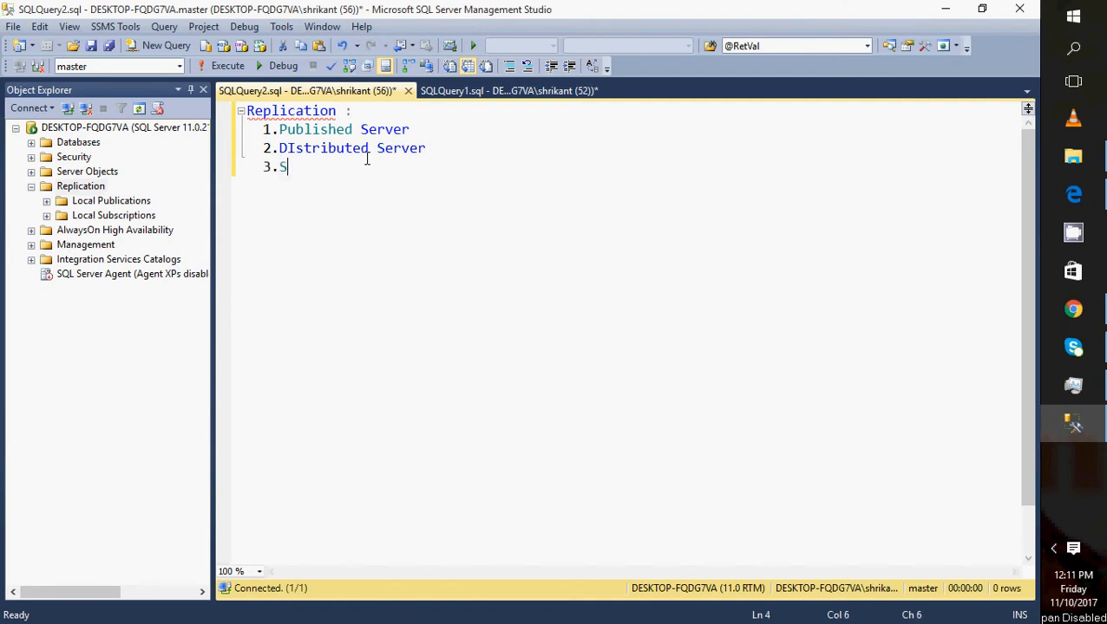
key("BackSpace")
type("bscription server")
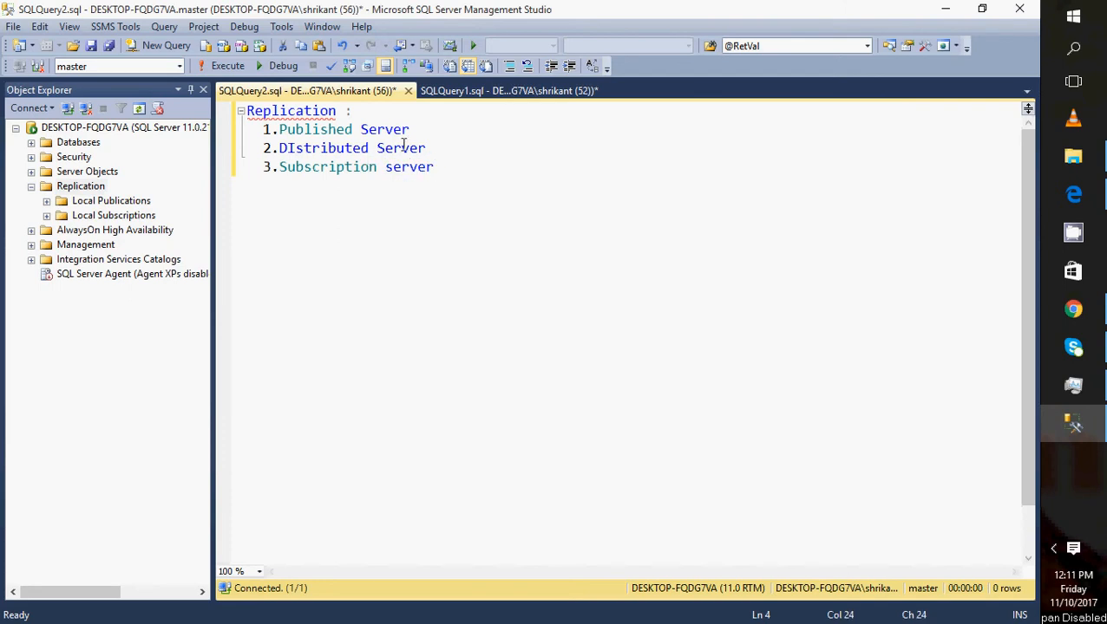
Add a colon after "Published Server" and insert two blank lines below that item
left_click(432, 130)
key("Return")
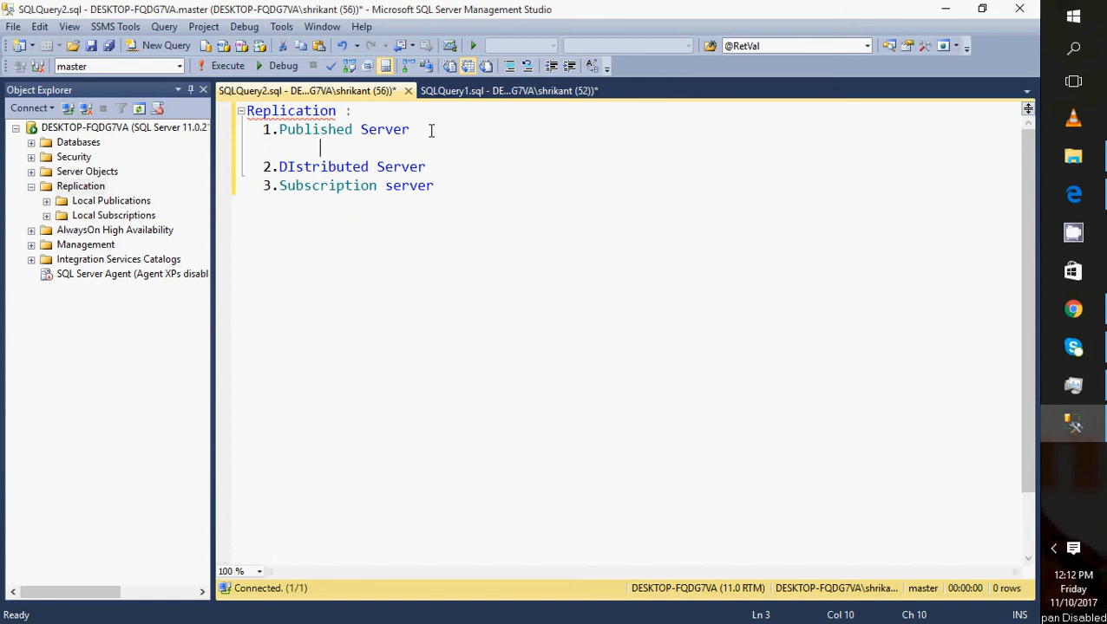
key("Up")
key("End")
type(":")
key("Return")
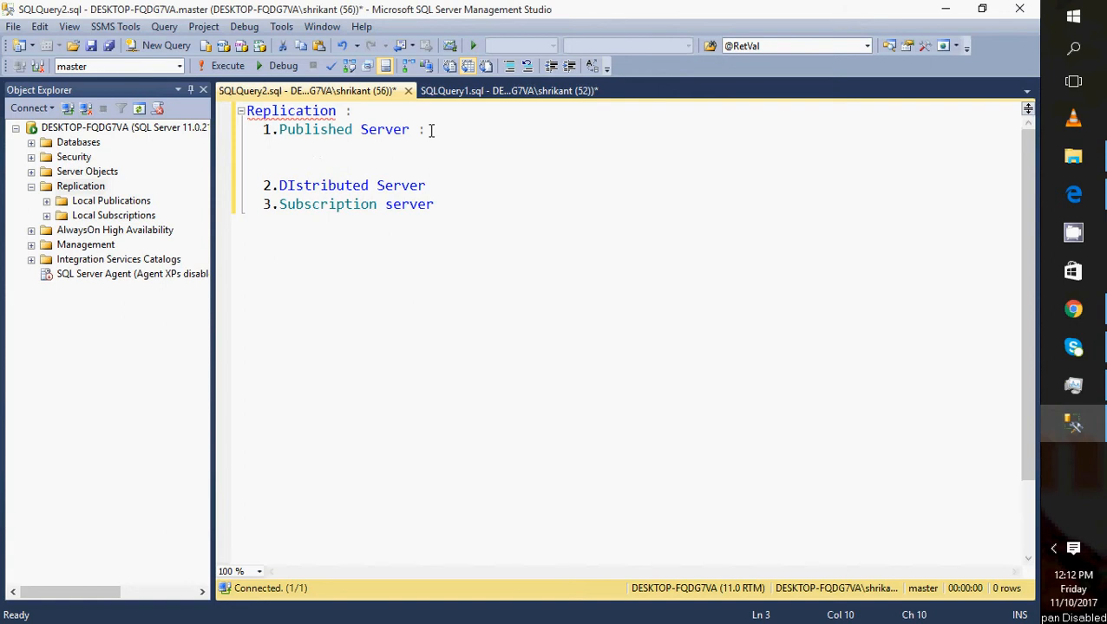
Append the note "(Source)" after the colon of the Published Server item
left_click(337, 130)
double_click(338, 129)
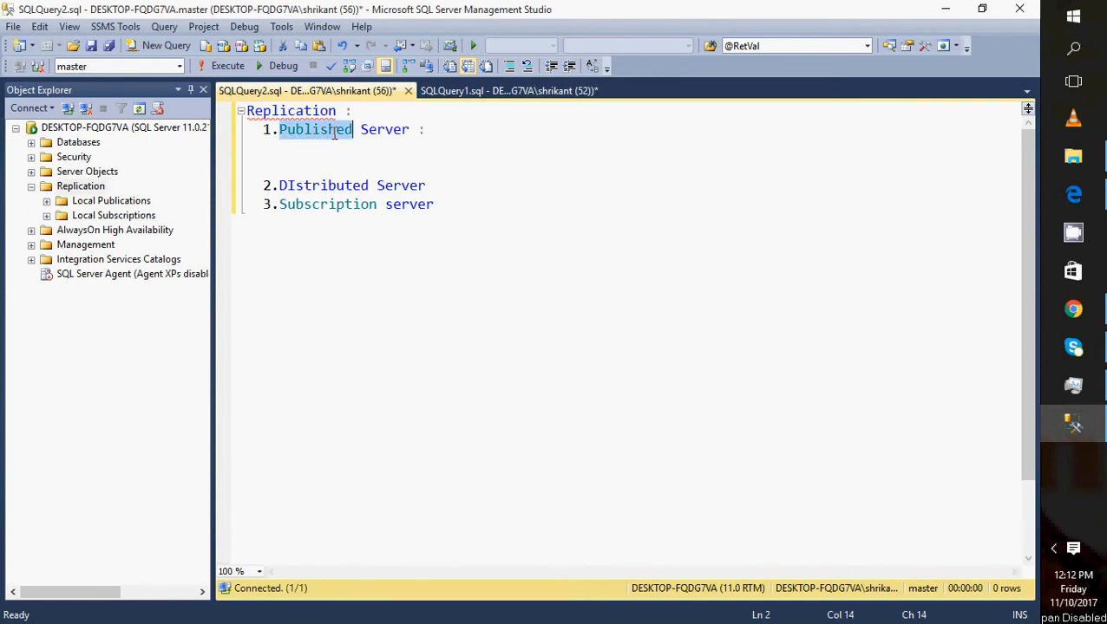
left_click(446, 135)
type("()")
key("Left")
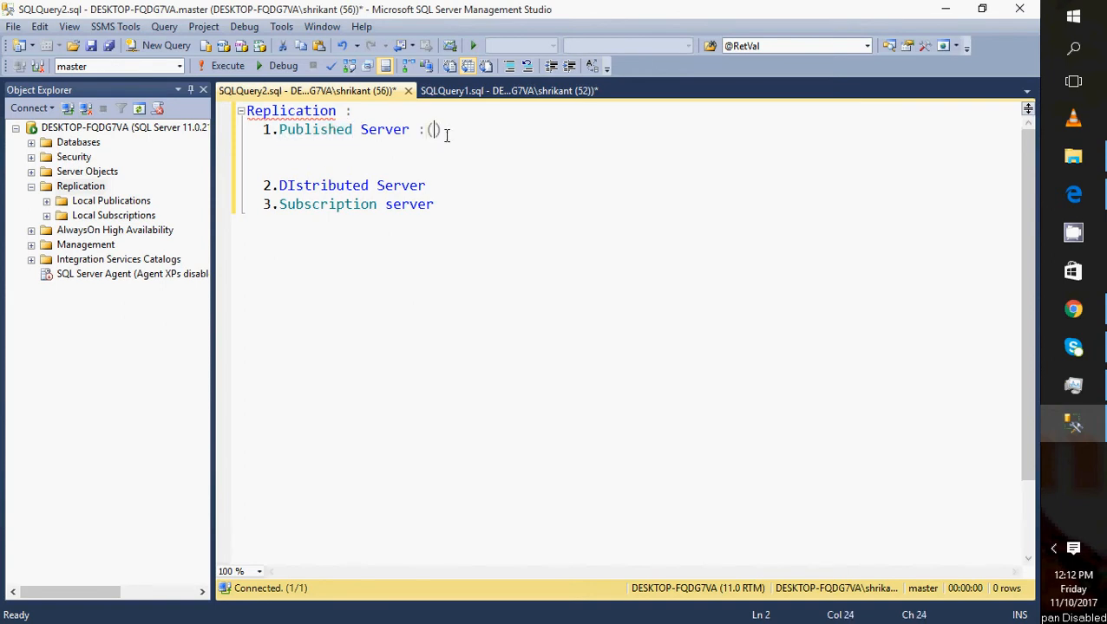
type("Source")
Append the note "(destination / targer)" to the Subscription server item
left_click(457, 202)
type("()")
key("Left")
type("destin")
key("BackSpace")
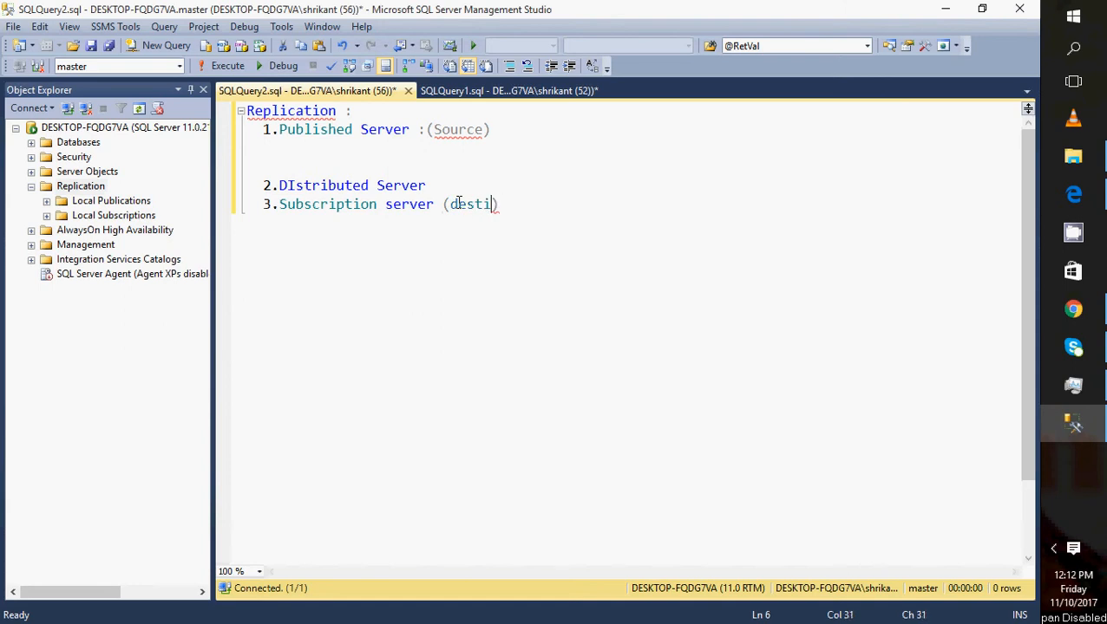
type("na")
type("tion / ")
type("targer")
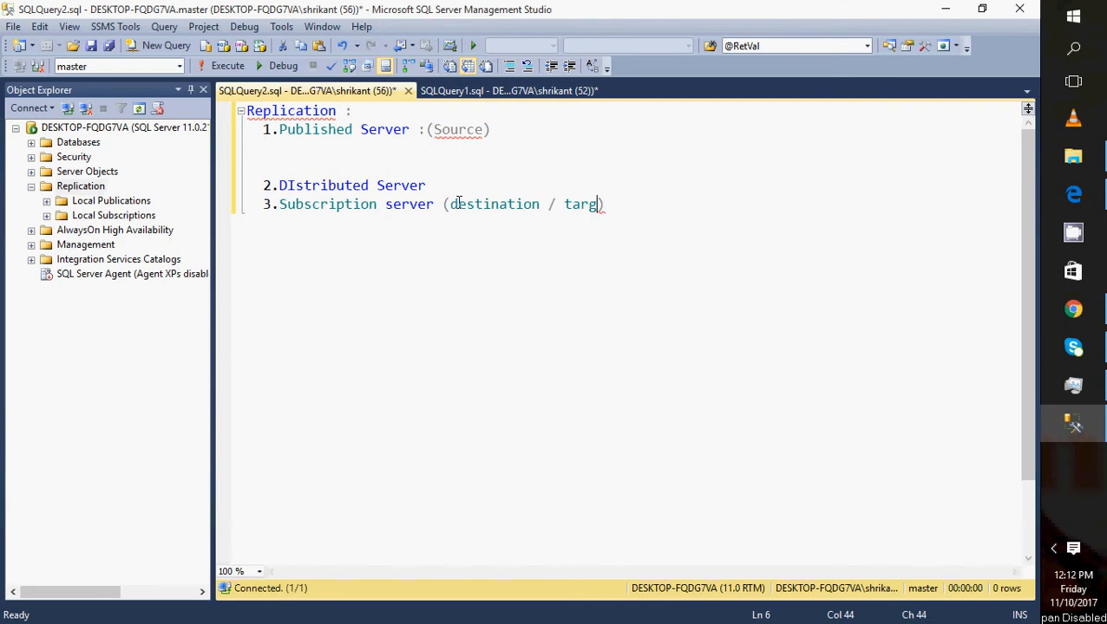
Append a colon and the note "(Monitoring purpose)" to the DIstributed Server item, with a blank line below it
left_click(478, 183)
type(":")
key("Return")
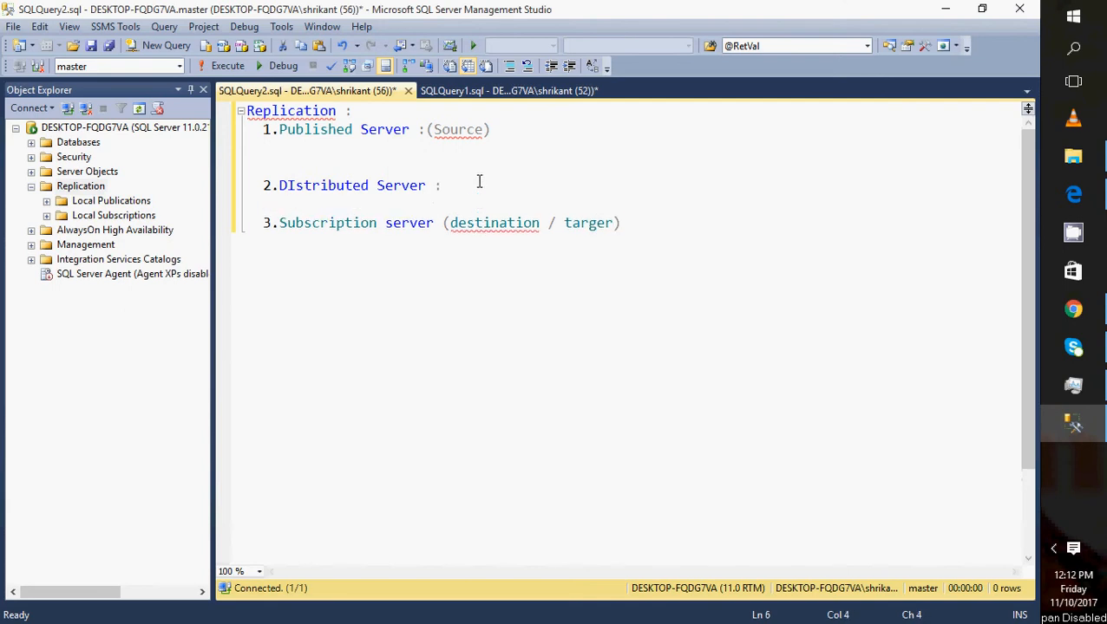
left_click(469, 182)
type("()")
key("Left")
type("Monitoring pe")
key("BackSpace")
type("ur")
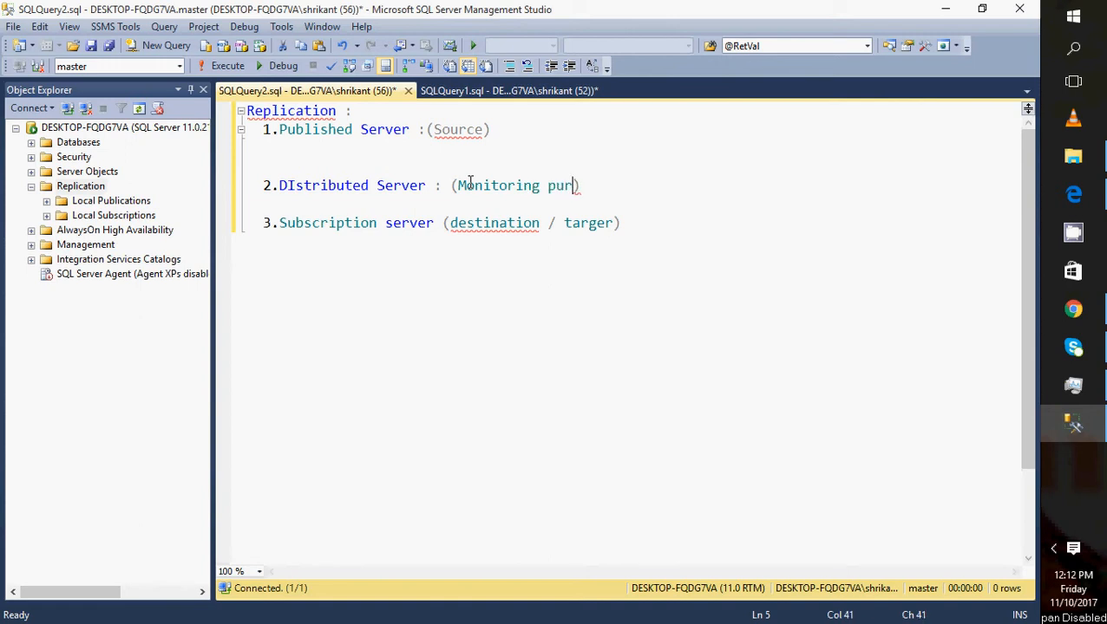
type("pose")
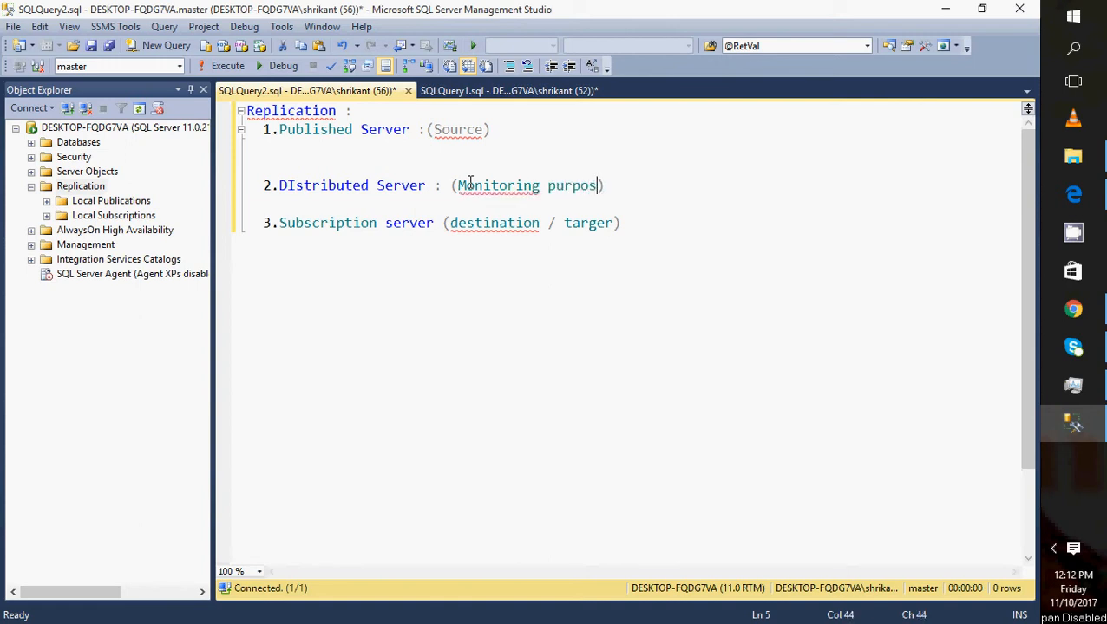
Start a second, unindented list below the Subscription server item, after a blank line, with "1.Snapshot replication"
key("Down")
key("Down")
key("End")
key("Return")
key("Return")
key("shift+Home")
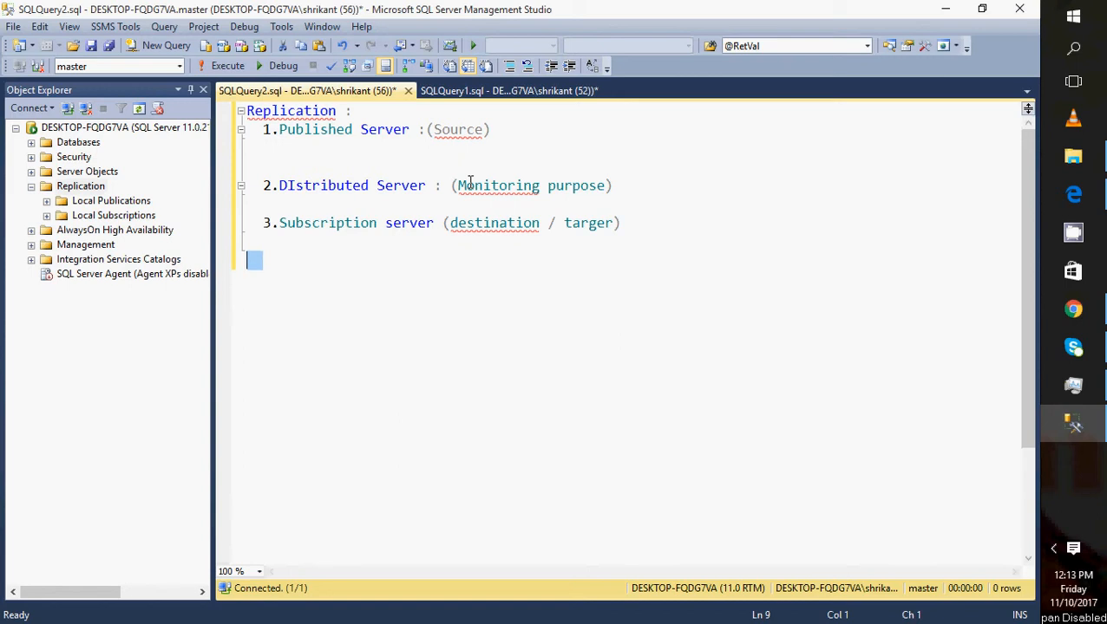
type("1.Sna")
key("BackSpace")
type("a")
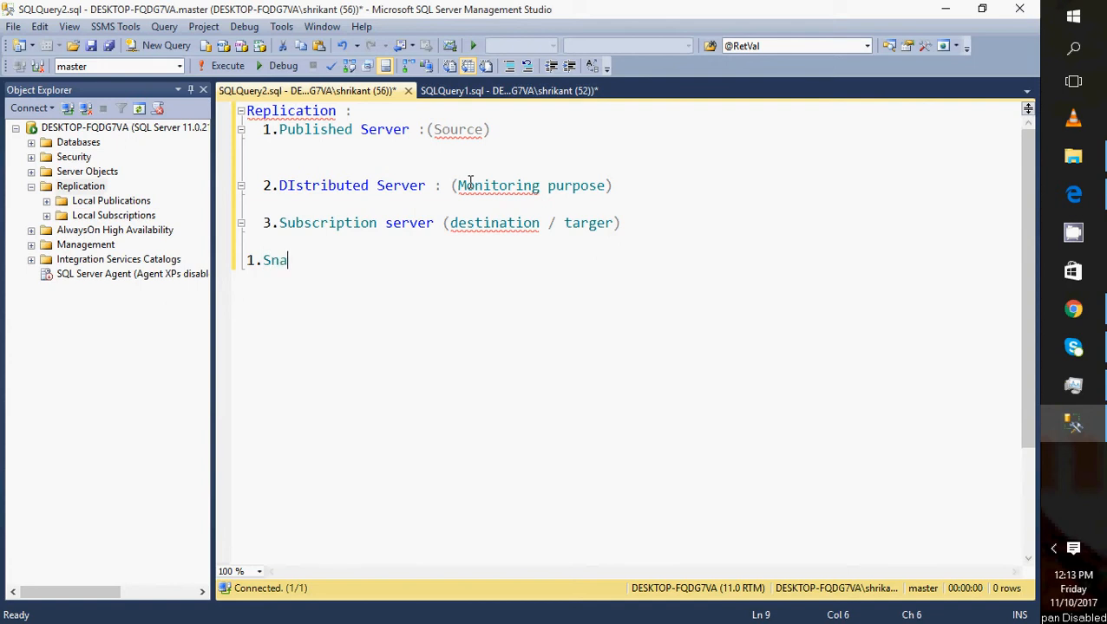
type("pshot ")
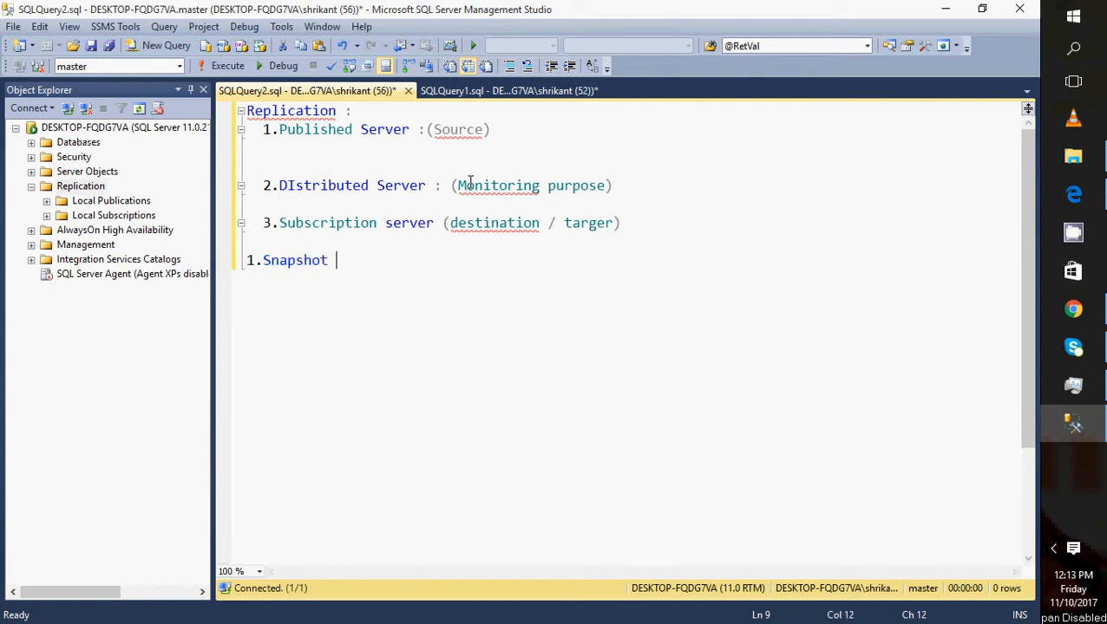
type("replication")
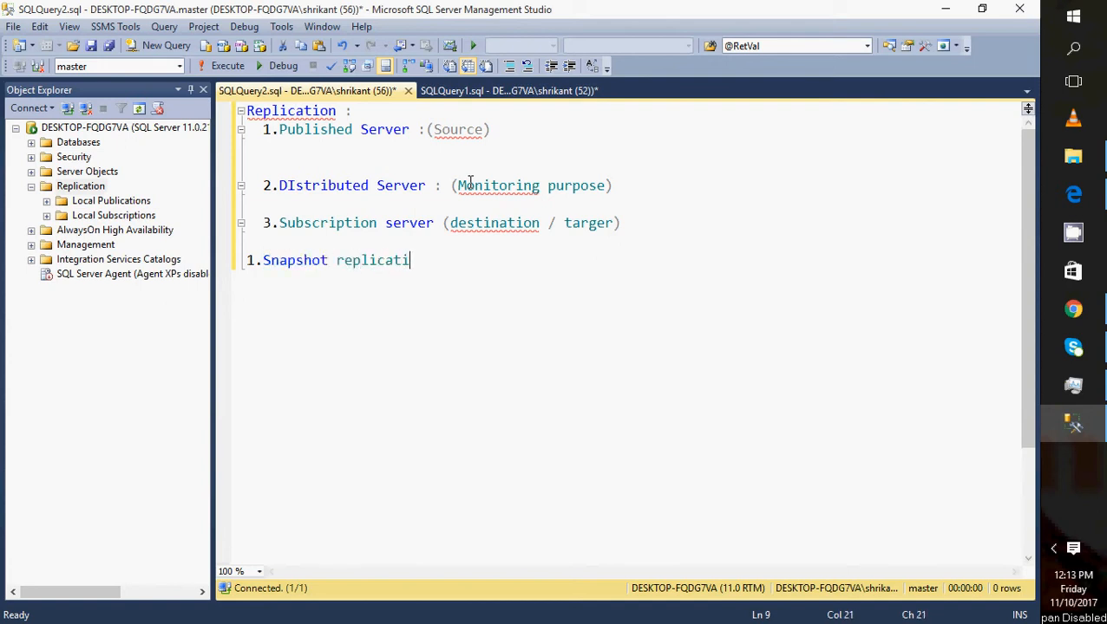
Add an empty item "2." and the item "3.Merge Replication" below Snapshot replication
key("Return")
type("2.")
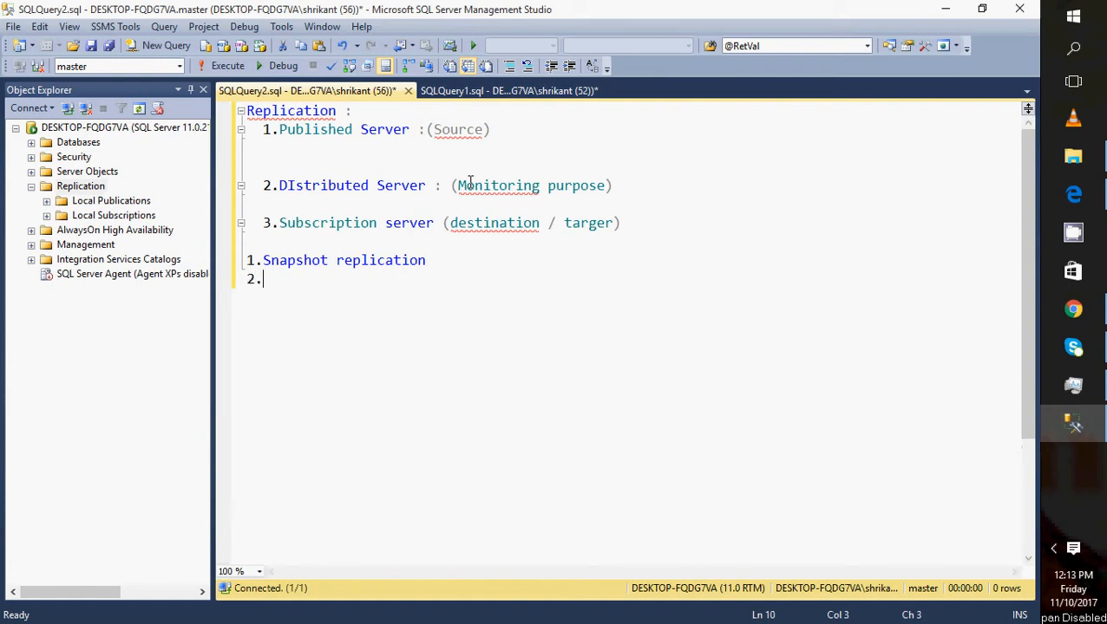
key("Return")
type("3.Merge Re")
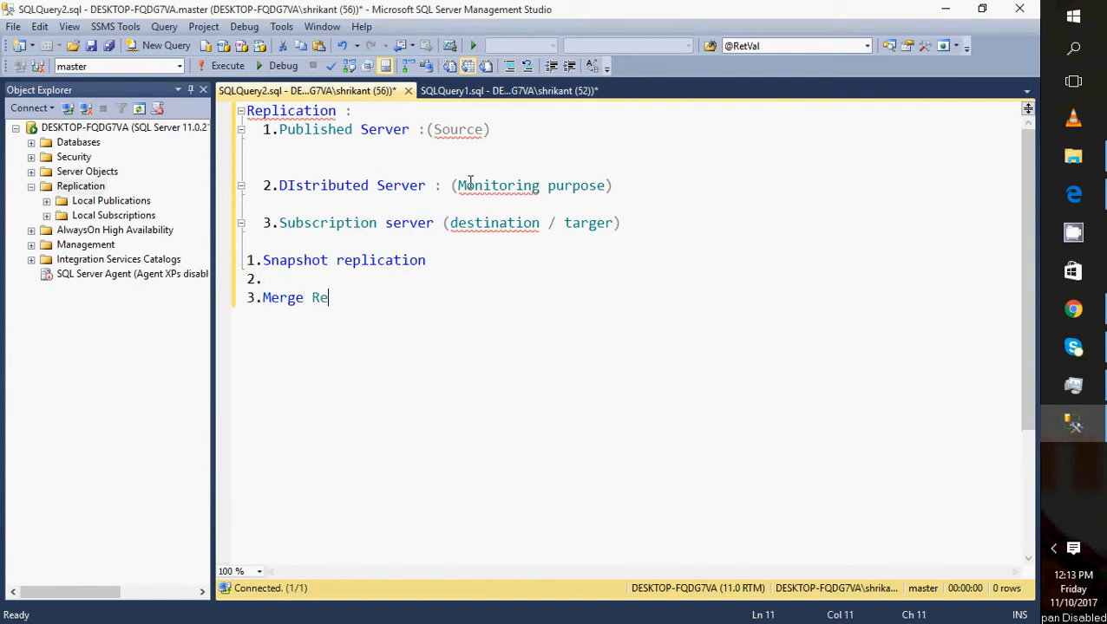
type("plication")
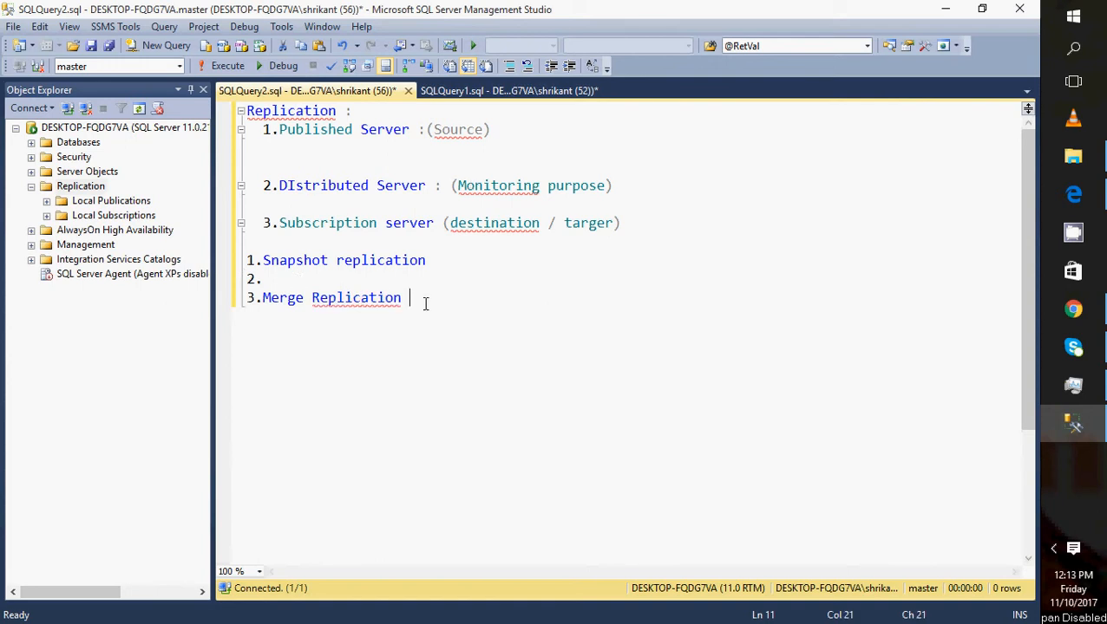
Add "4.Peer to Peer replication" as the fourth item of the replication types list
key("Return")
type("4.Peer ")
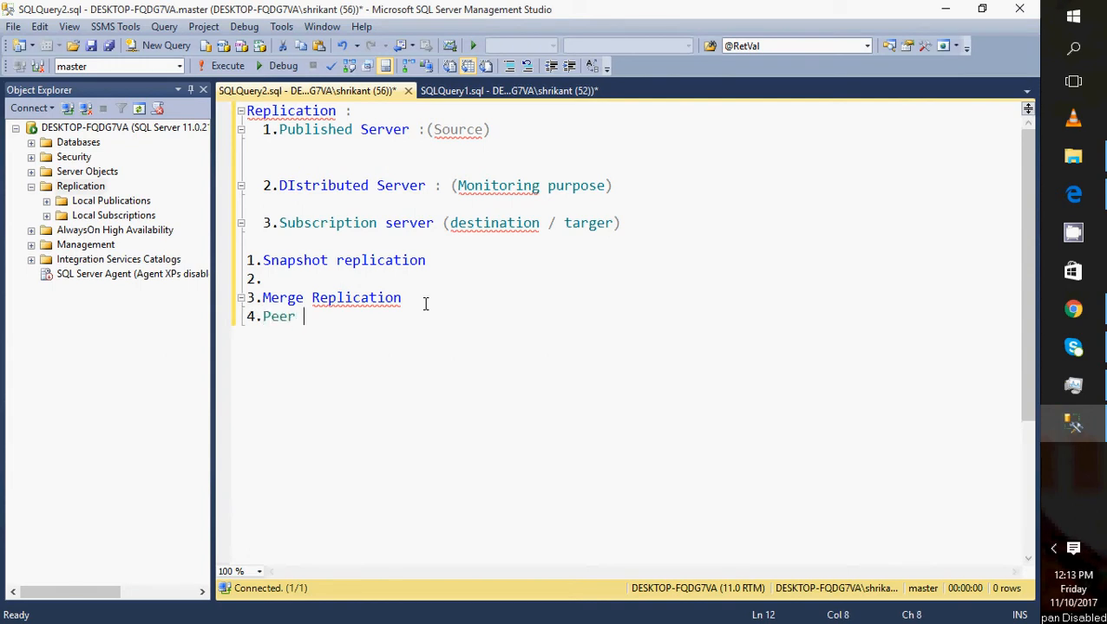
type("to Perr")
key("BackSpace")
key("BackSpace")
key("BackSpace")
type("er rep")
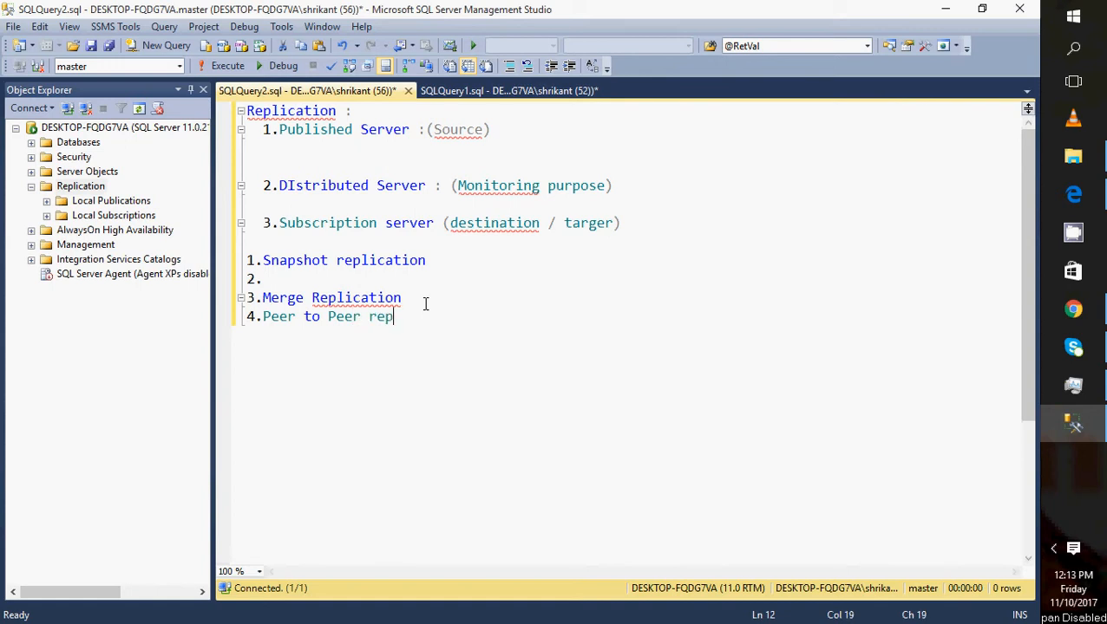
type("lication")
Fill in the empty second item of the replication types list with "Transactional replication"
left_click(310, 275)
type("T")
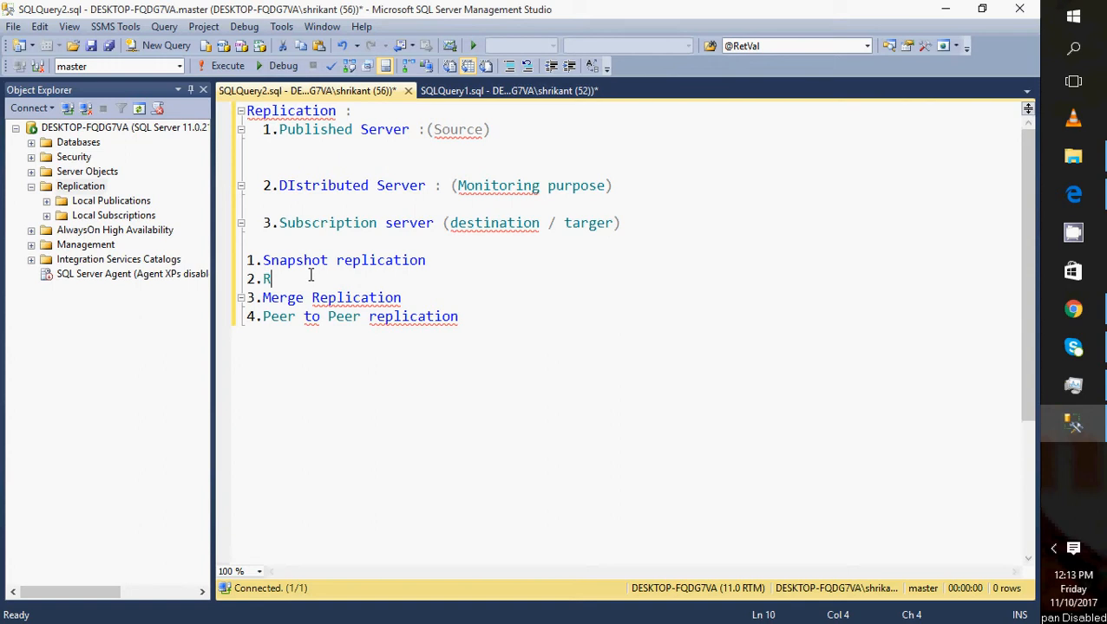
key("BackSpace")
type("Transactional replicat")
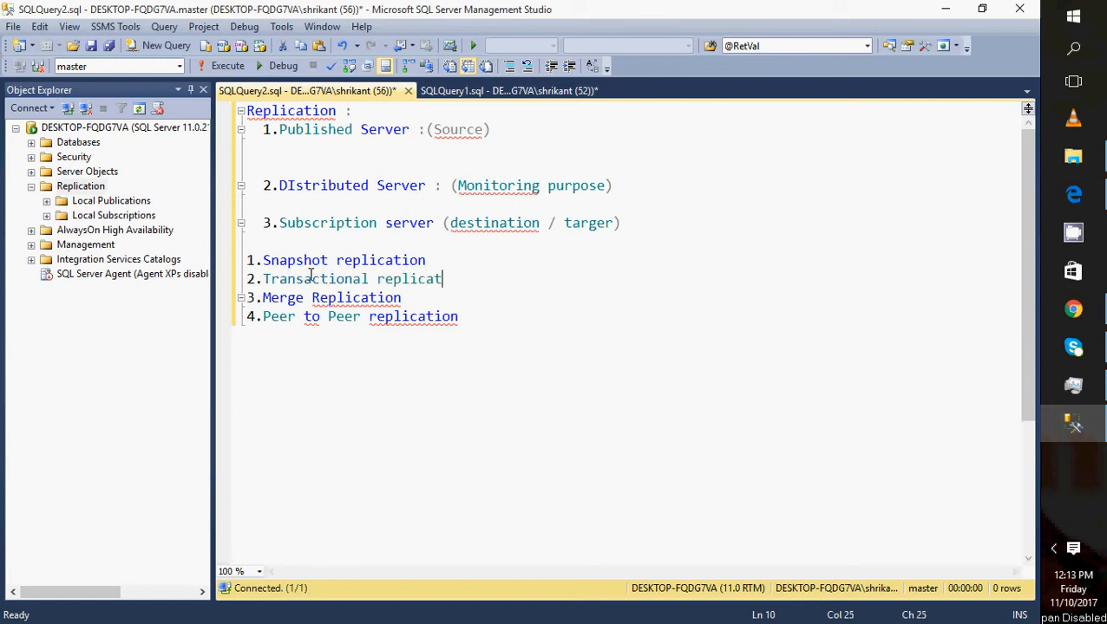
type("ion")
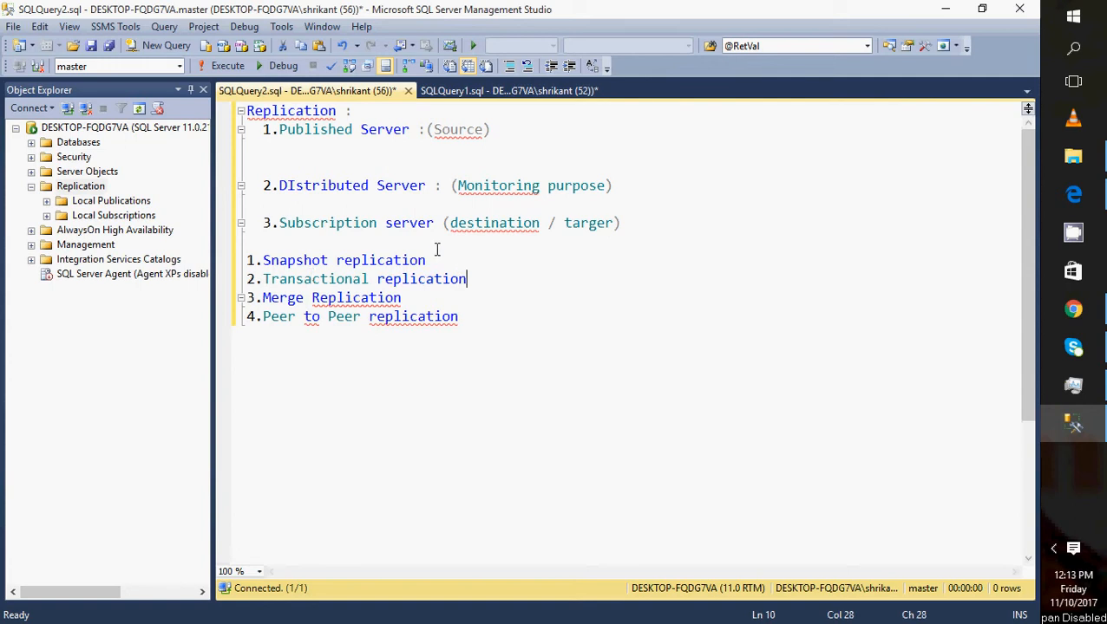
Add a colon and a blank line after both the Snapshot replication and Transactional replication items
left_click(443, 260)
type(":")
key("Return")
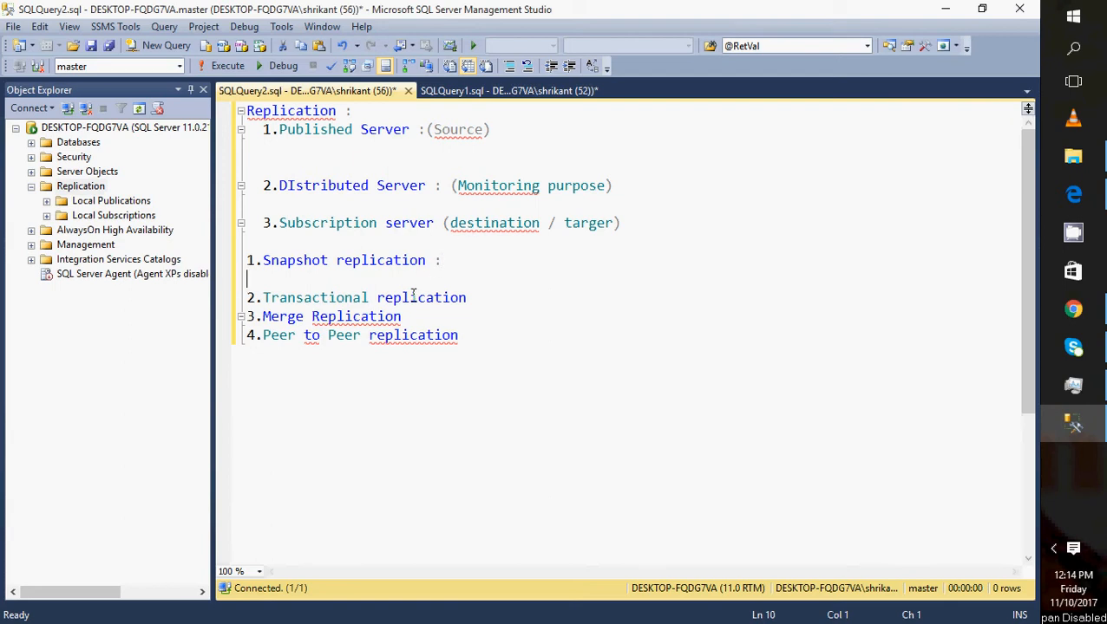
left_click(482, 299)
type(":")
key("Return")
key("Tab")
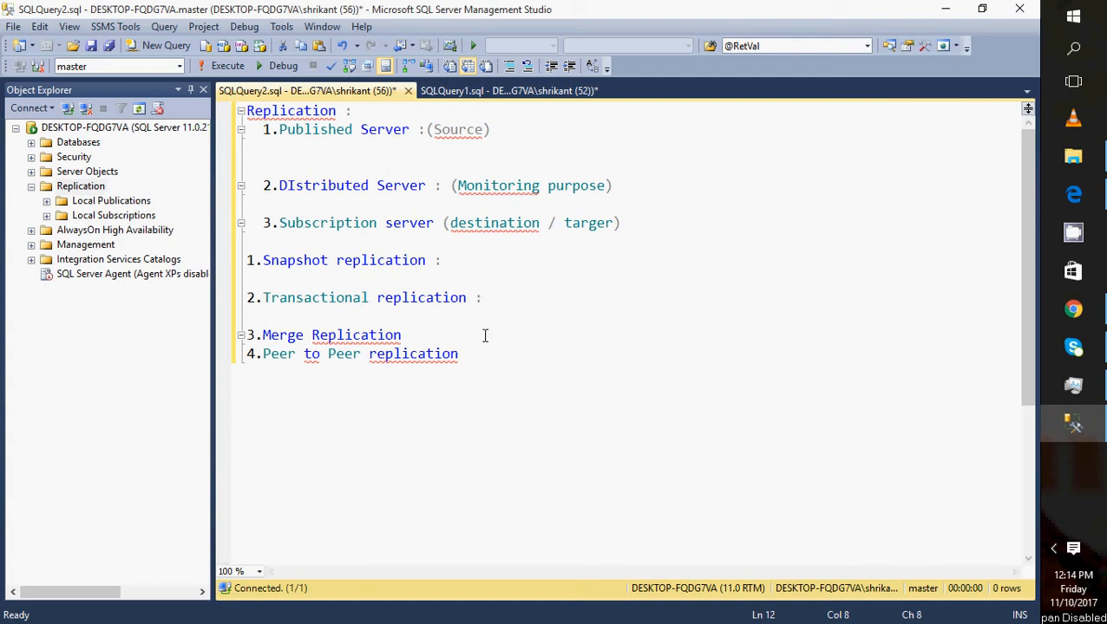
Add colons to the Merge Replication and Peer to Peer replication items, with blank lines below each
left_click(457, 337)
type(":")
key("Return")
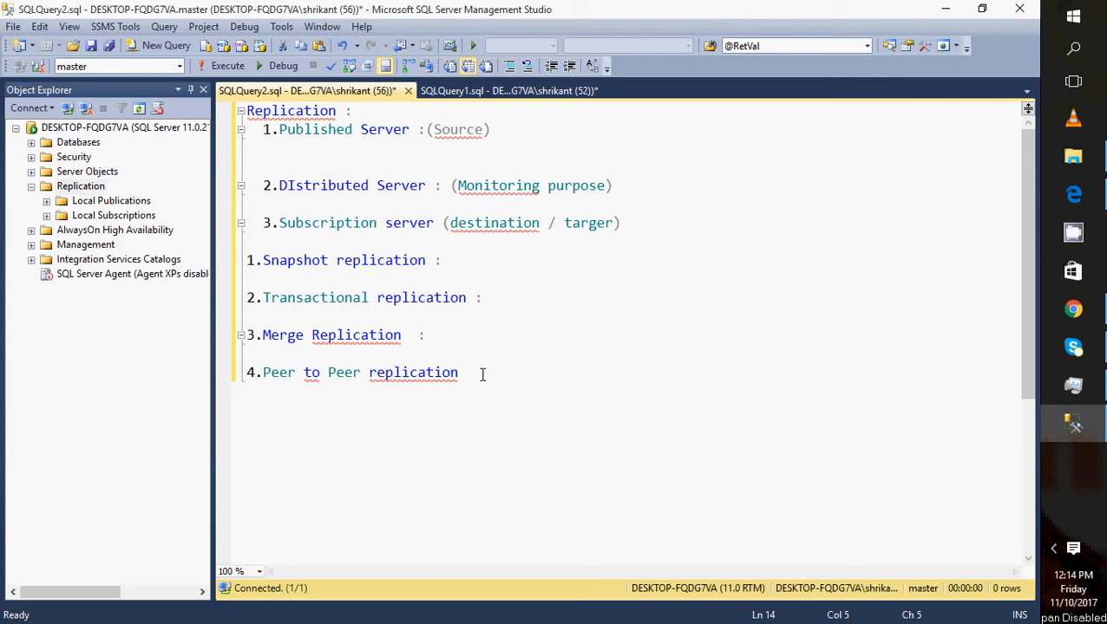
left_click(483, 374)
type(":")
key("Return")
key("Return")
key("Return")
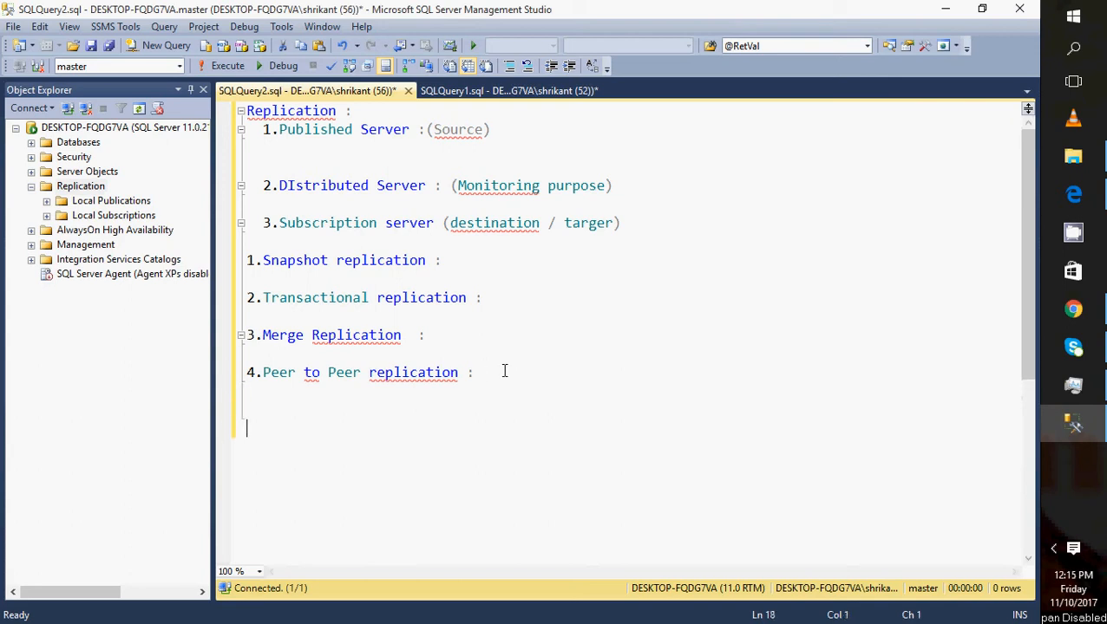
Write "Articals :" below the replication types list and "Publication" on the line under it
type("ArticALS")
key("BackSpace")
key("BackSpace")
key("BackSpace")
type("als :")
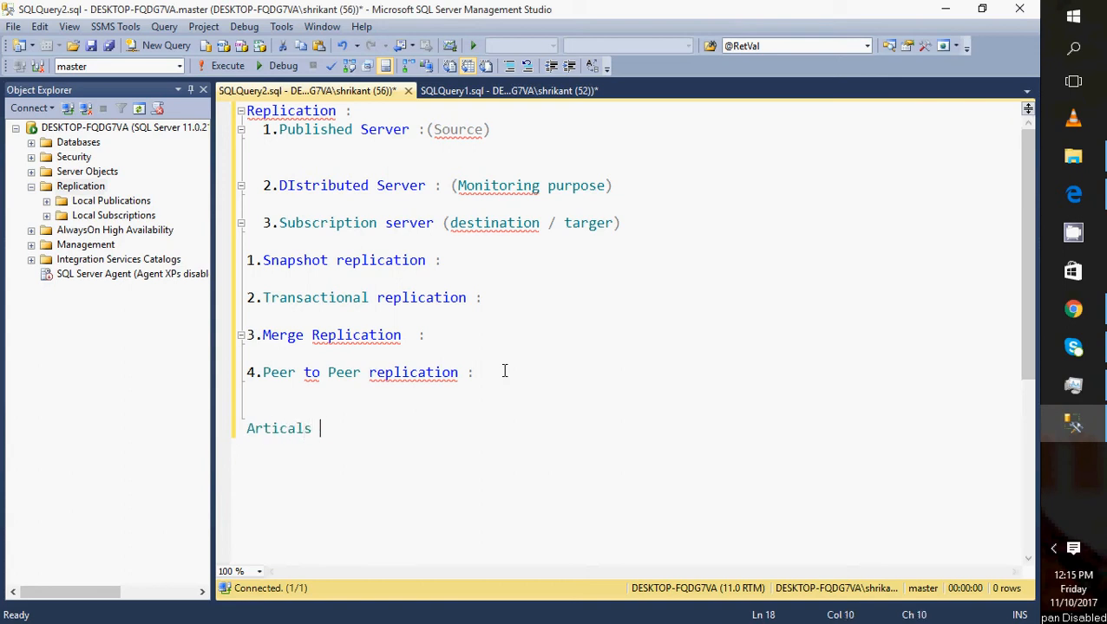
key("Return")
type("Publication")
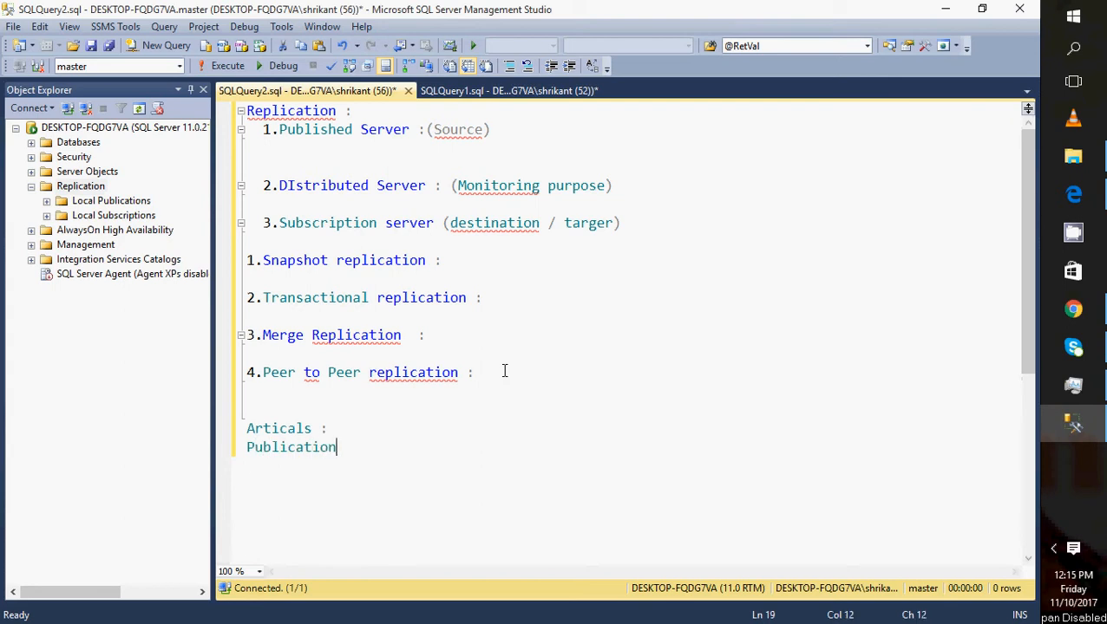
Add the line "subscription :" below Publication and insert a blank line after "Articals :"
key("Return")
type("subs")
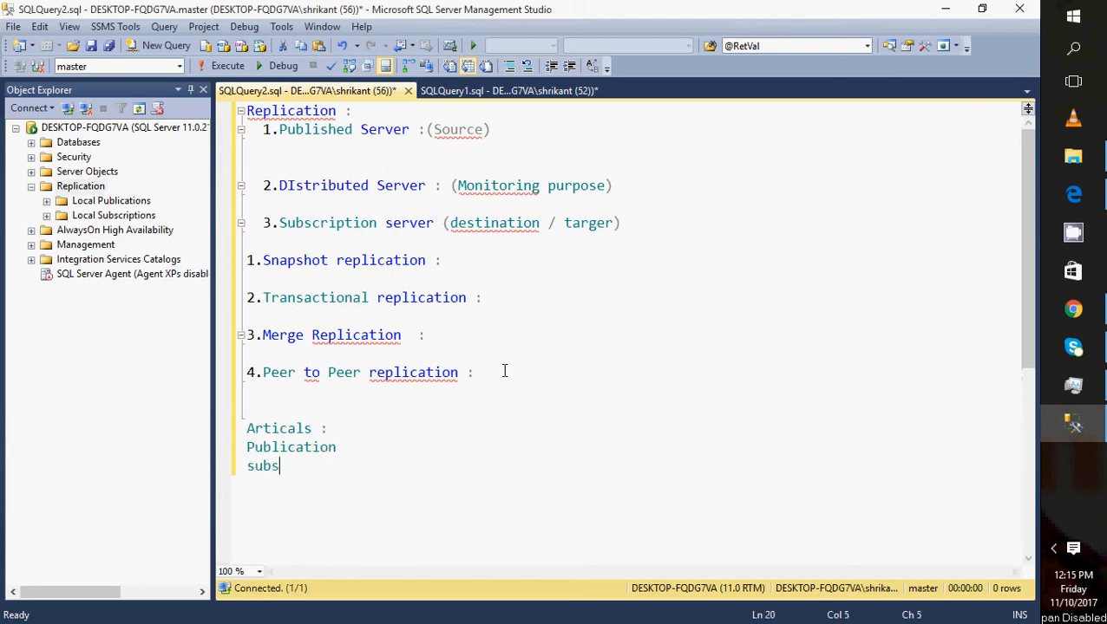
type("crib")
key("BackSpace")
type("ption ")
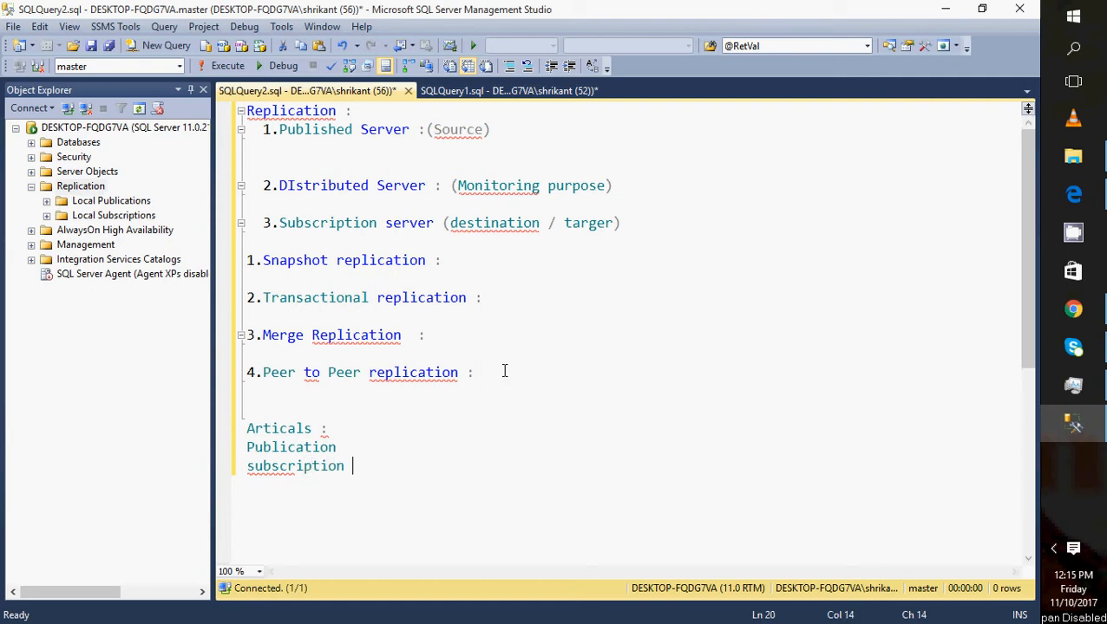
type(":")
key("Return")
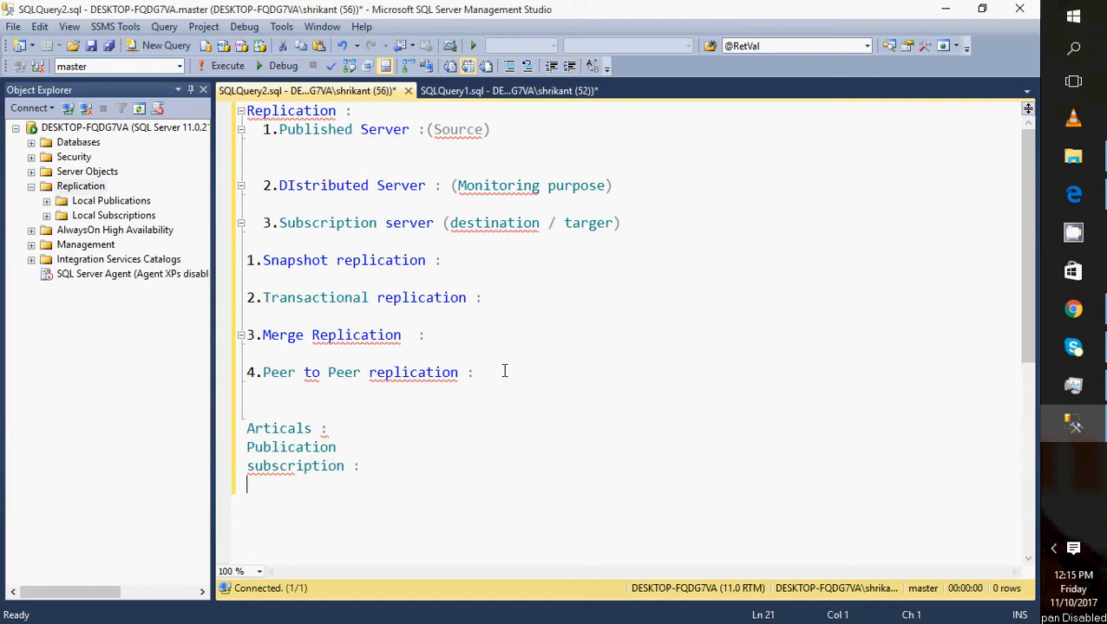
left_click(353, 425)
key("Return")
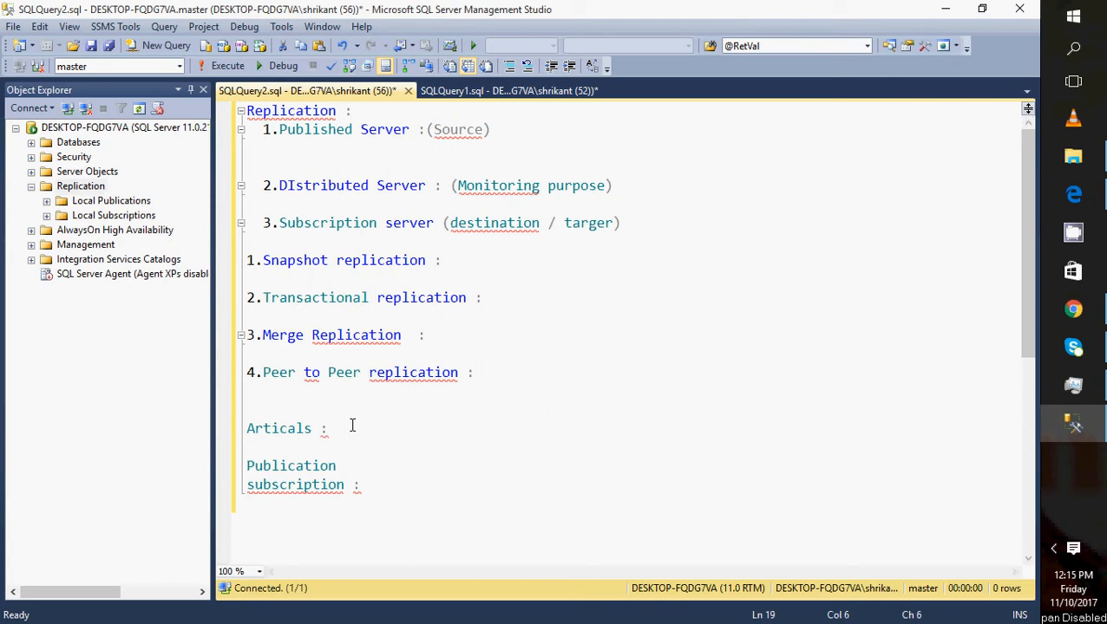
Add a colon after Publication and insert a blank line below it
key("Down")
key("End")
type(":")
key("Return")
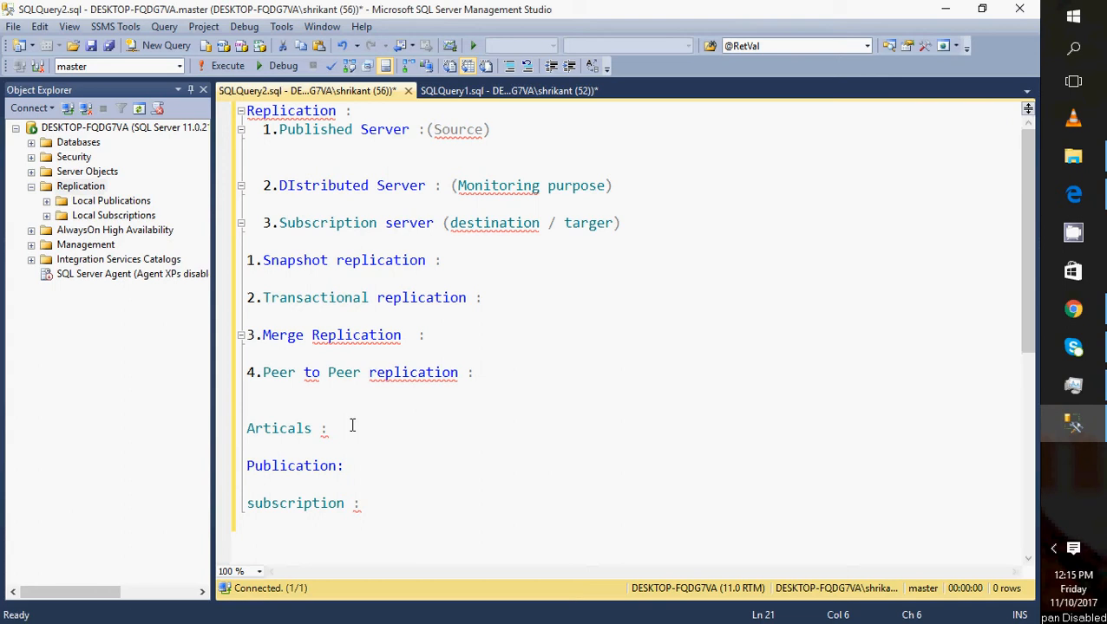
Write the heading "Jobs :" below the subscription line, leaving blank lines above and below it
key("Down")
key("Down")
key("shift+Home")
key("Return")
key("Return")
key("Return")
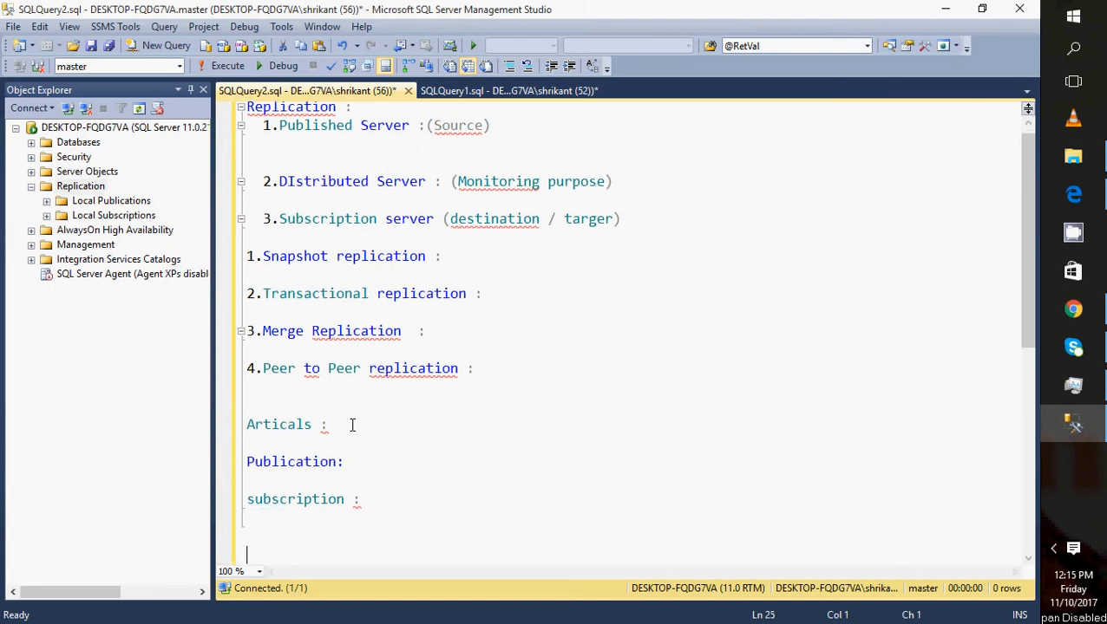
key("BackSpace")
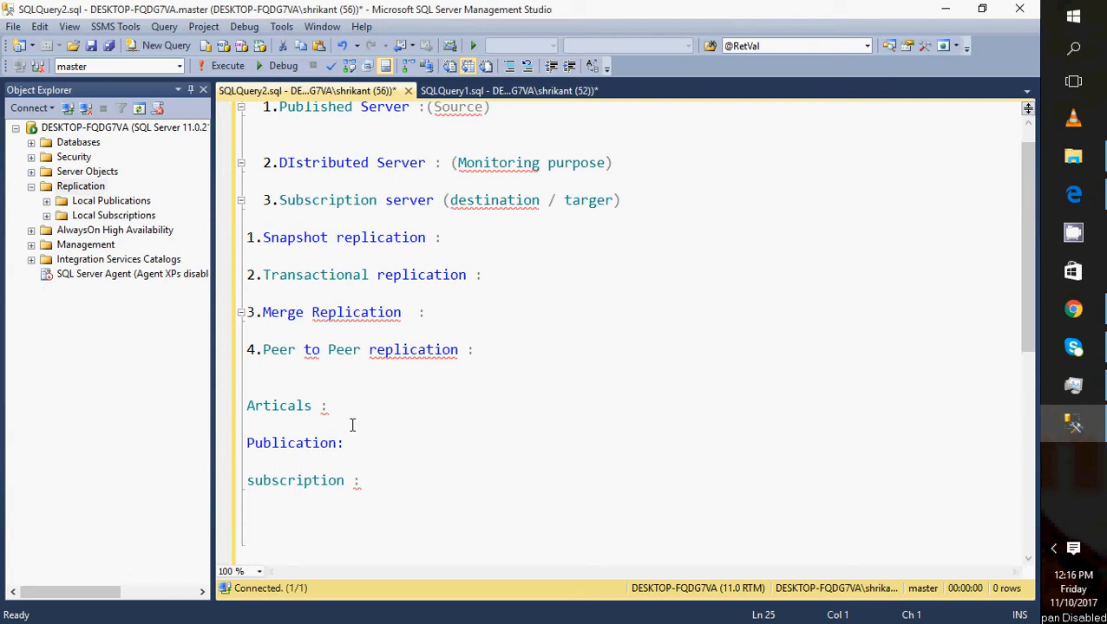
type("Job s")
key("BackSpace")
key("BackSpace")
key("BackSpace")
type("s :")
key("Return")
key("Return")
Write "1.SA - snapshot Agent job" as the first item under the Jobs heading
type("1")
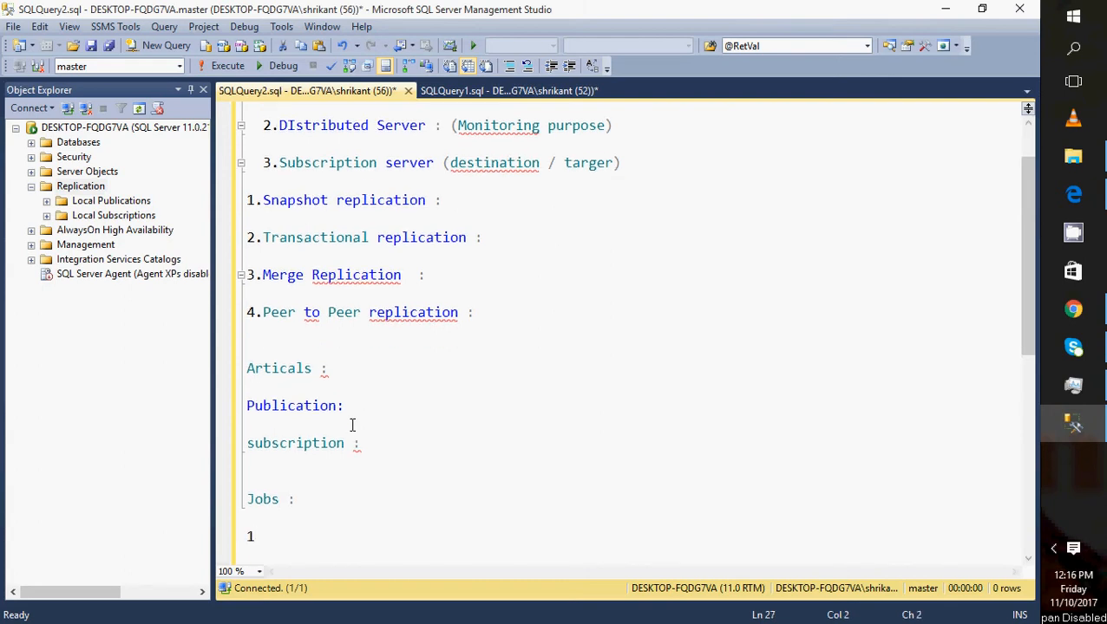
type(".SAM")
key("BackSpace")
type("- snapshot ")
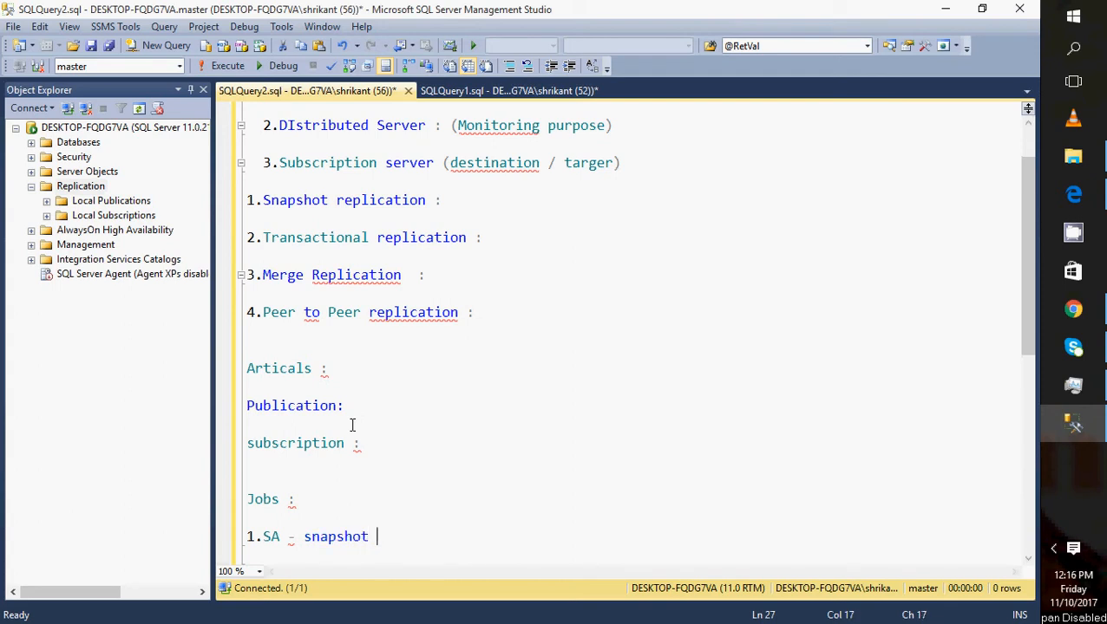
type("Agent job")
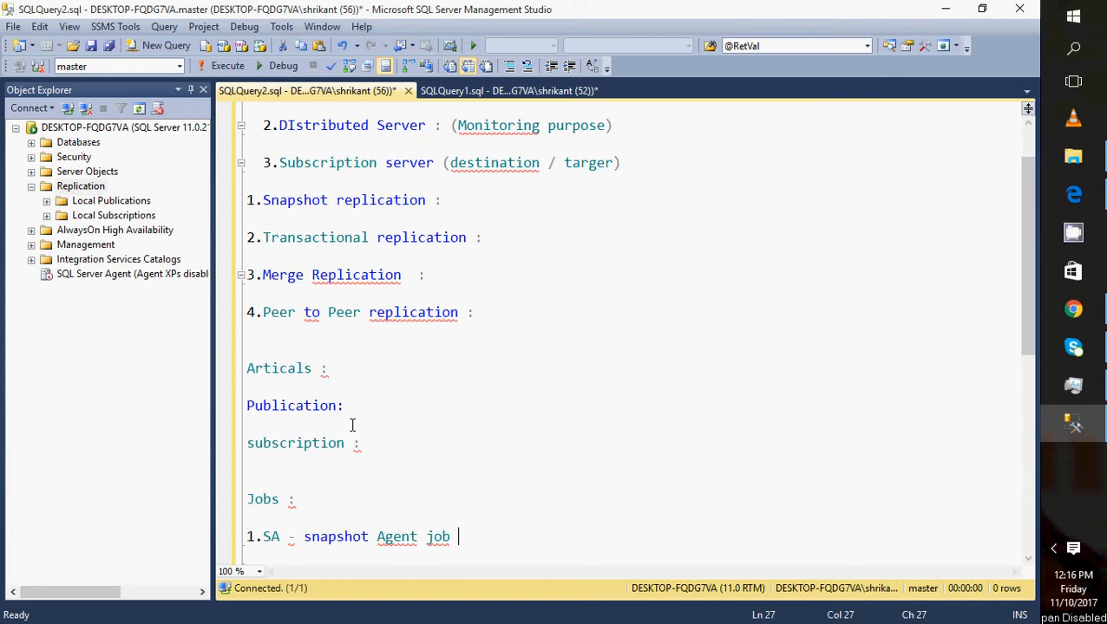
key("Return")
key("Return")
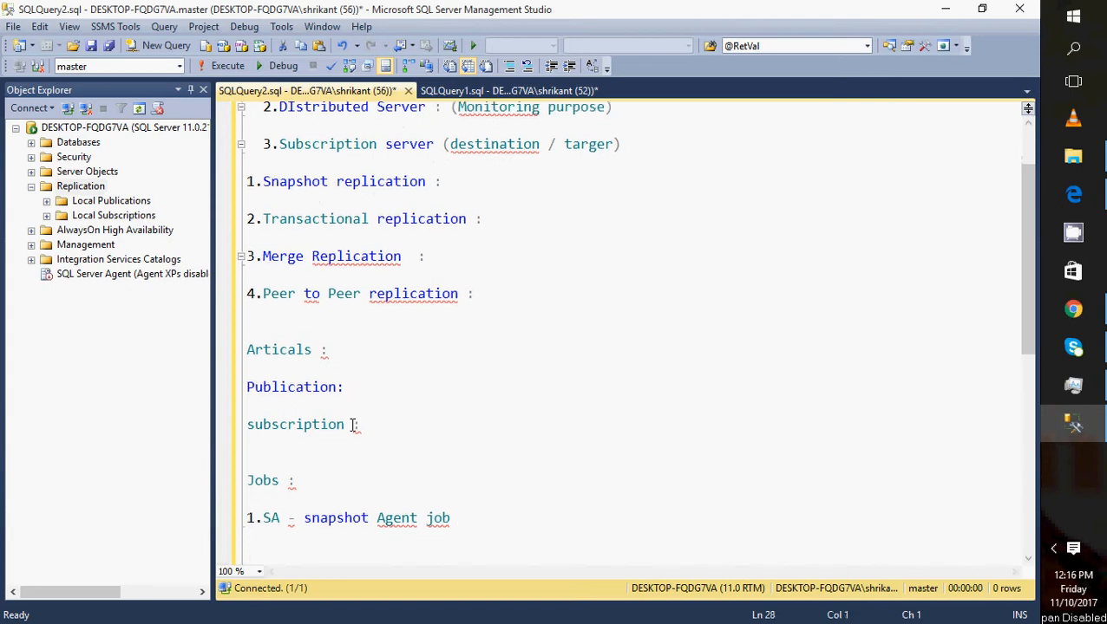
Add the items "2.Merge Agent ." and "3.Log Agent job" to the Jobs list
type("2.Merge Agent .")
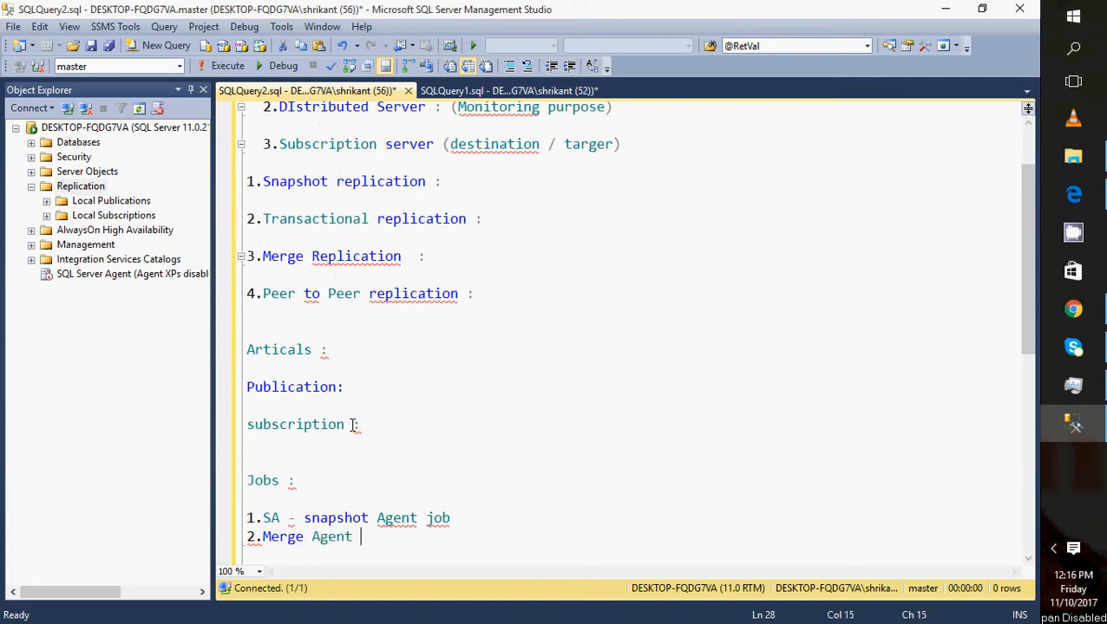
key("Return")
type("3.Log Agent job")
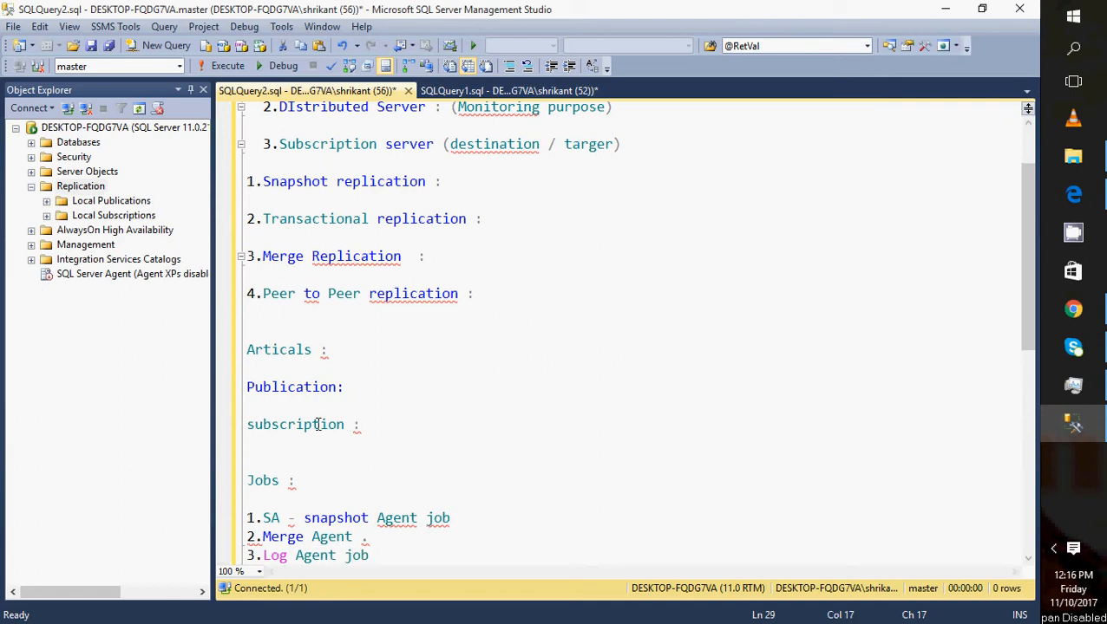
Change the third Jobs item to "3.Log Reader Agent" by inserting "Reader" and removing the word "job"
left_click(289, 556)
type("Read")
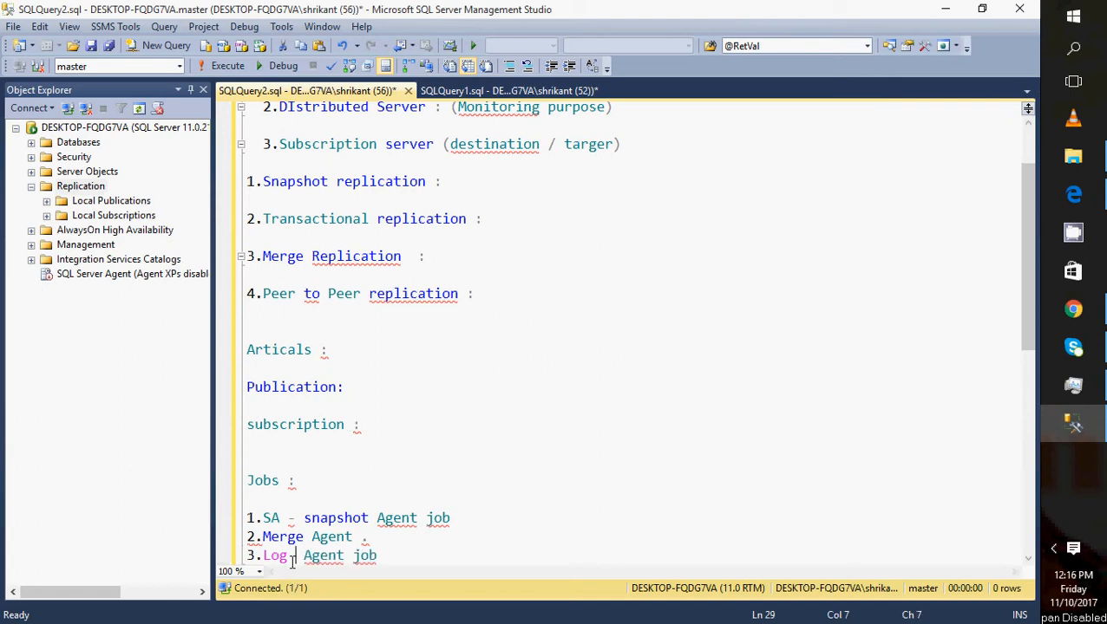
type("er")
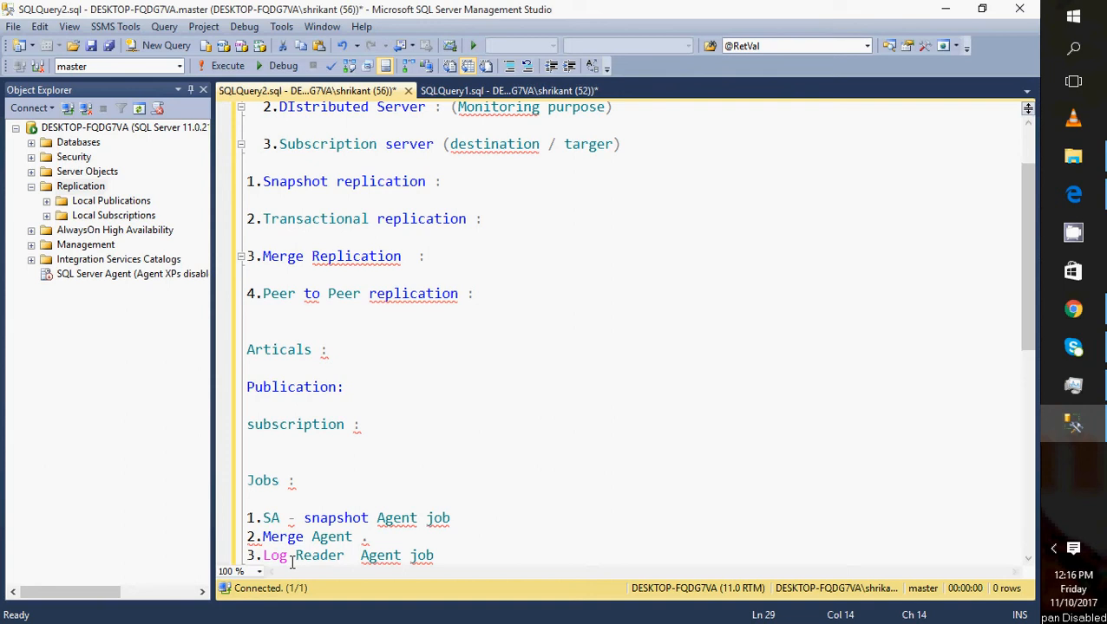
key("Home")
left_click(429, 555)
key("BackSpace")
key("BackSpace")
key("BackSpace")
scroll(424, 553, "down", 1)
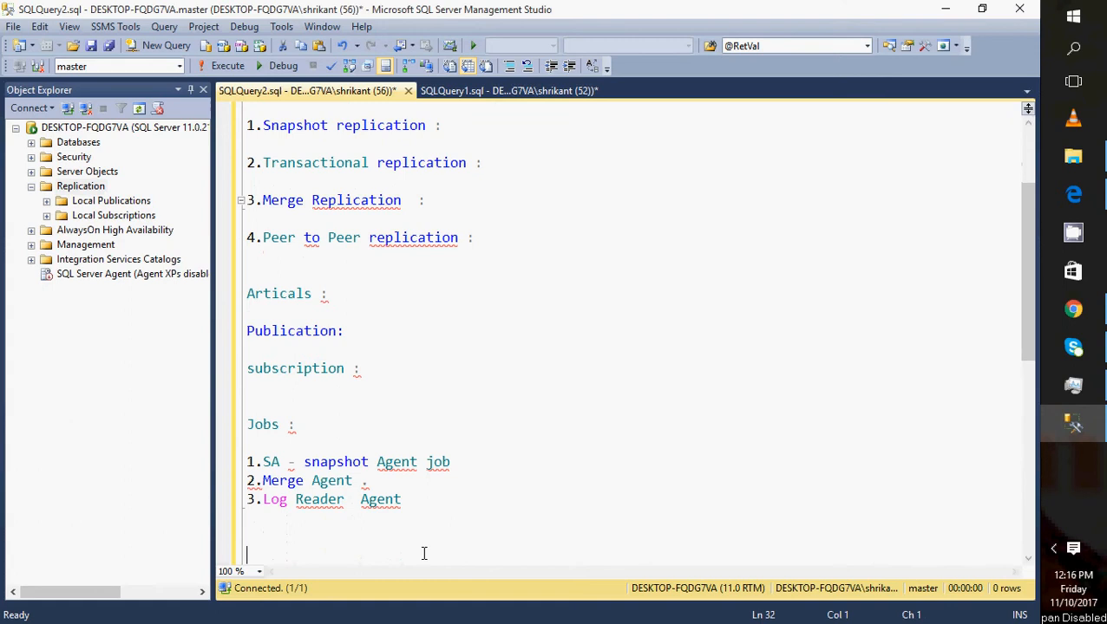
Go back through the notes from the end of the Jobs list to the Replication heading
key("Return")
key("Up")
key("Up")
key("Up")
key("Up")
key("Up")
key("Up")
key("Up")
key("Up")
key("Up")
key("Up")
key("Up")
key("Up")
key("Up")
key("Up")
key("Up")
key("Up")
key("Up")
key("Up")
key("Up")
key("Up")
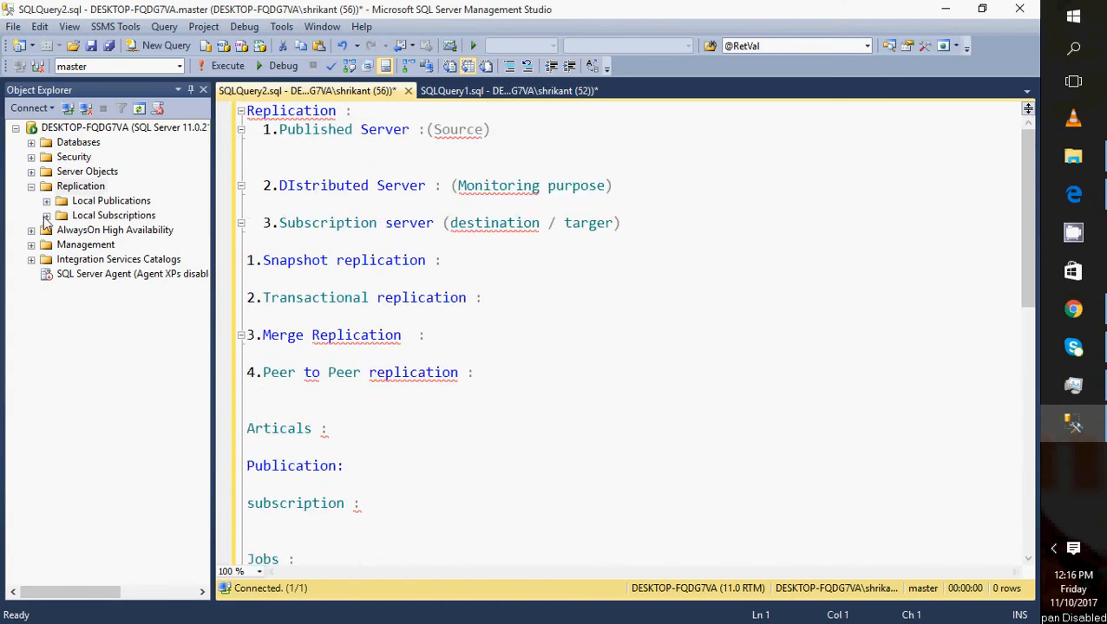
Collapse the Replication folder, list the server's databases, and refresh and collapse the System Databases folder
left_click(31, 188)
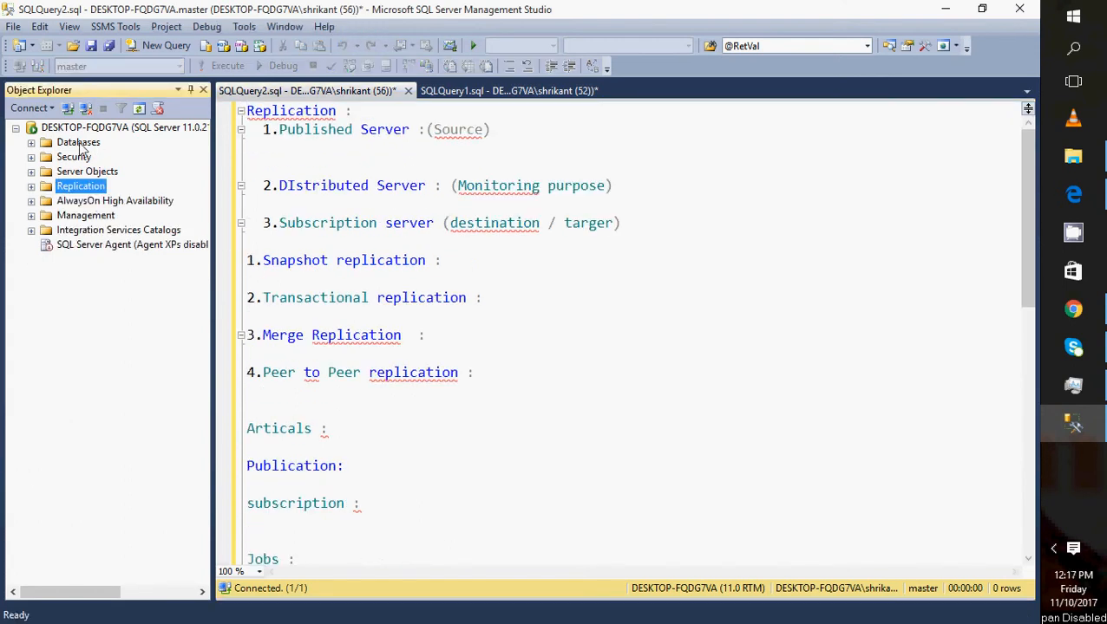
left_click(32, 142)
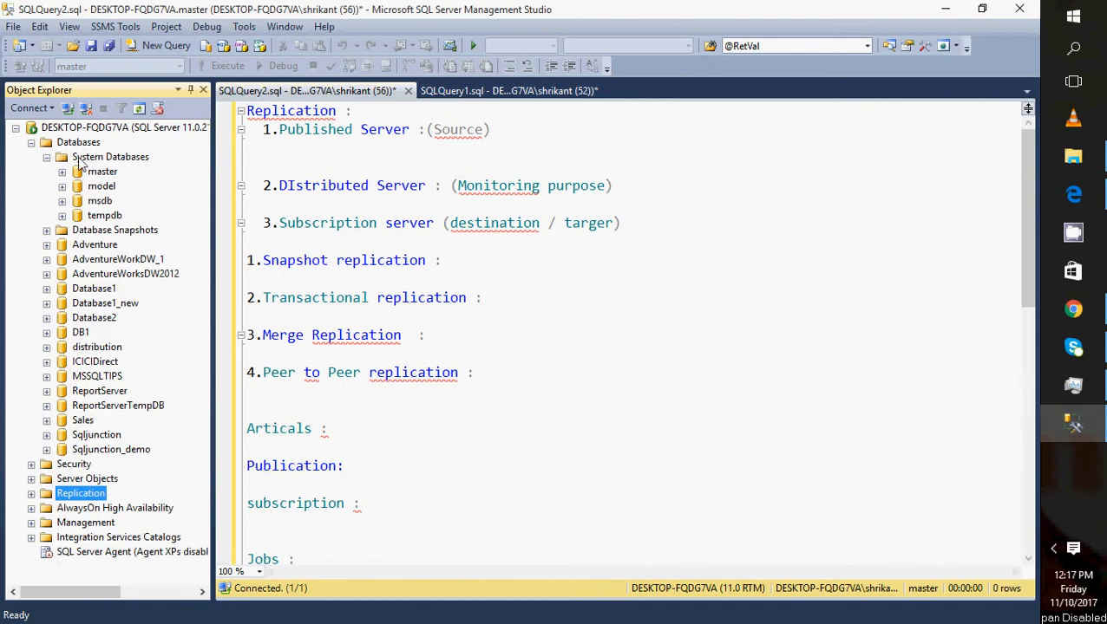
right_click(78, 159)
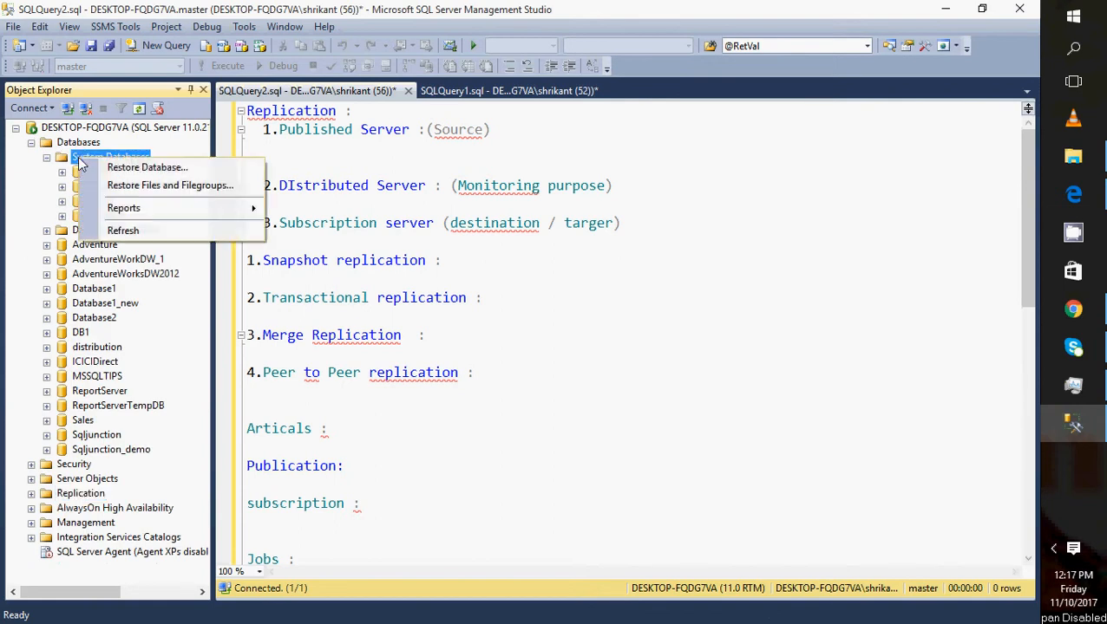
left_click(123, 230)
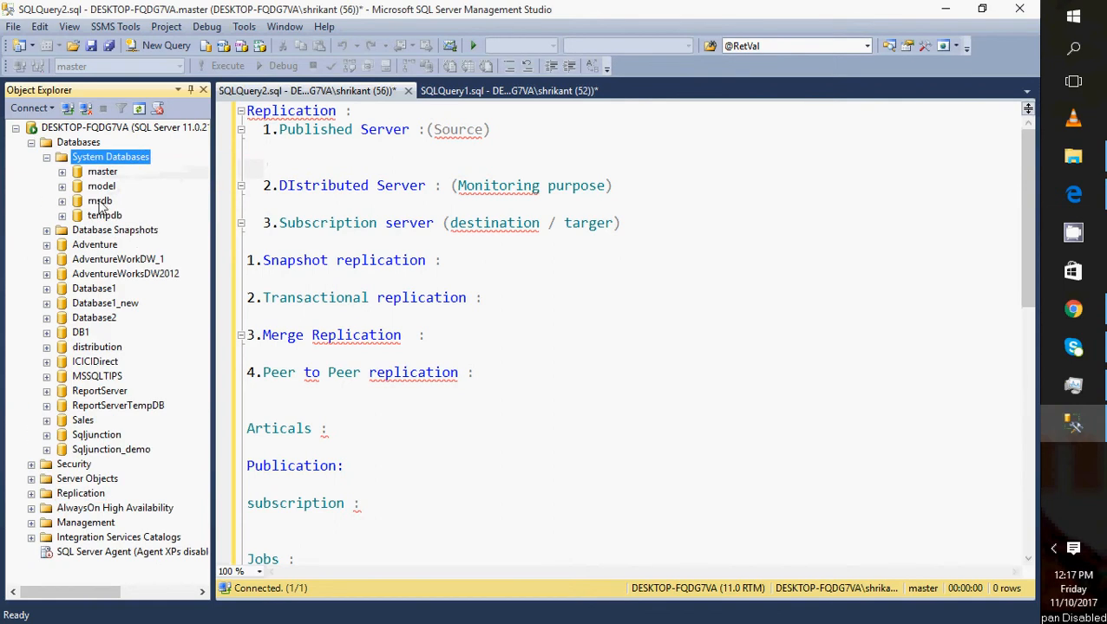
left_click(47, 158)
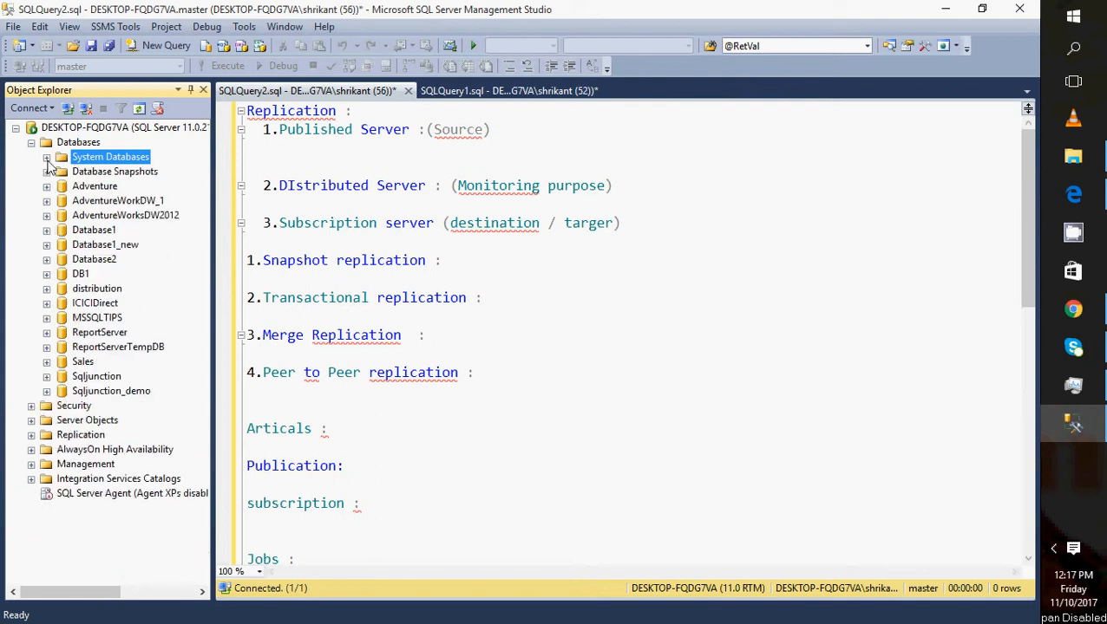
Create a new database named Replication_database with the default owner and file settings
left_click(77, 144)
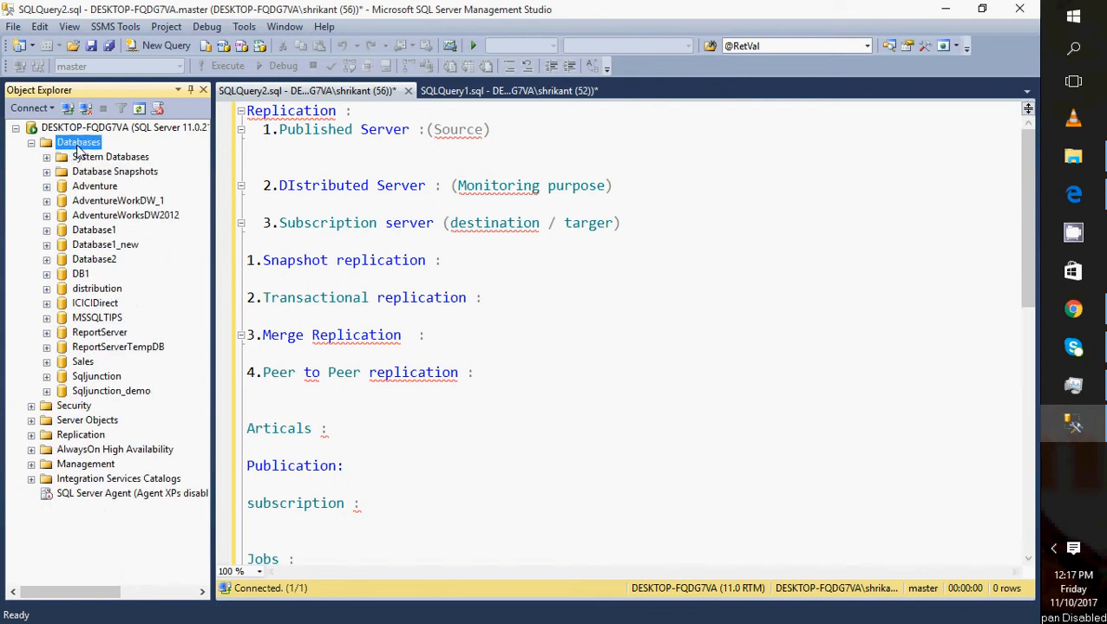
right_click(77, 148)
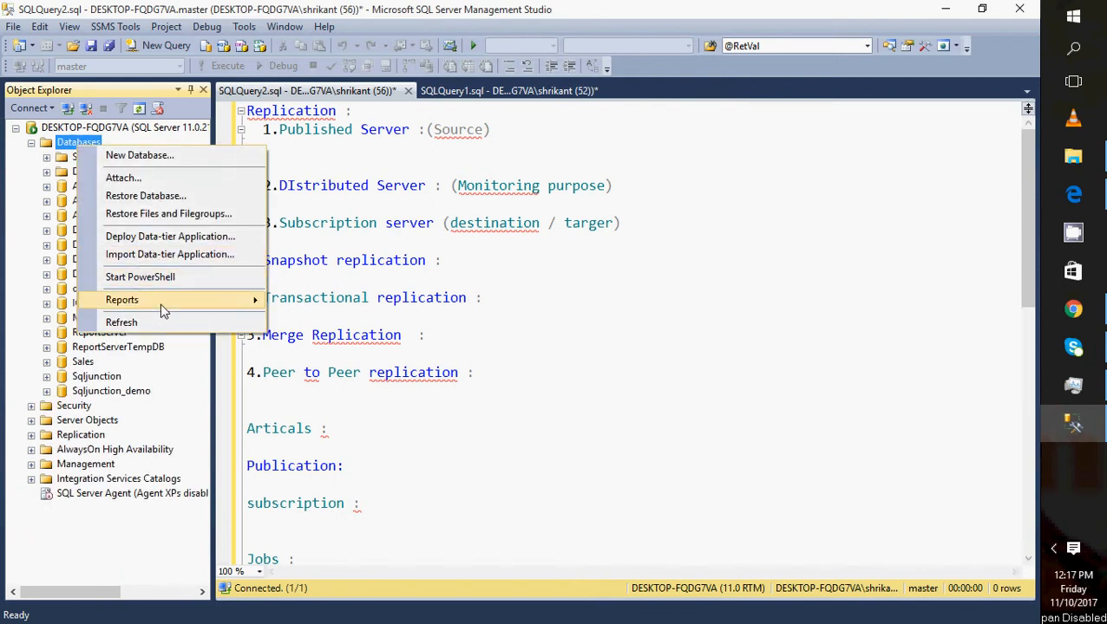
left_click(159, 163)
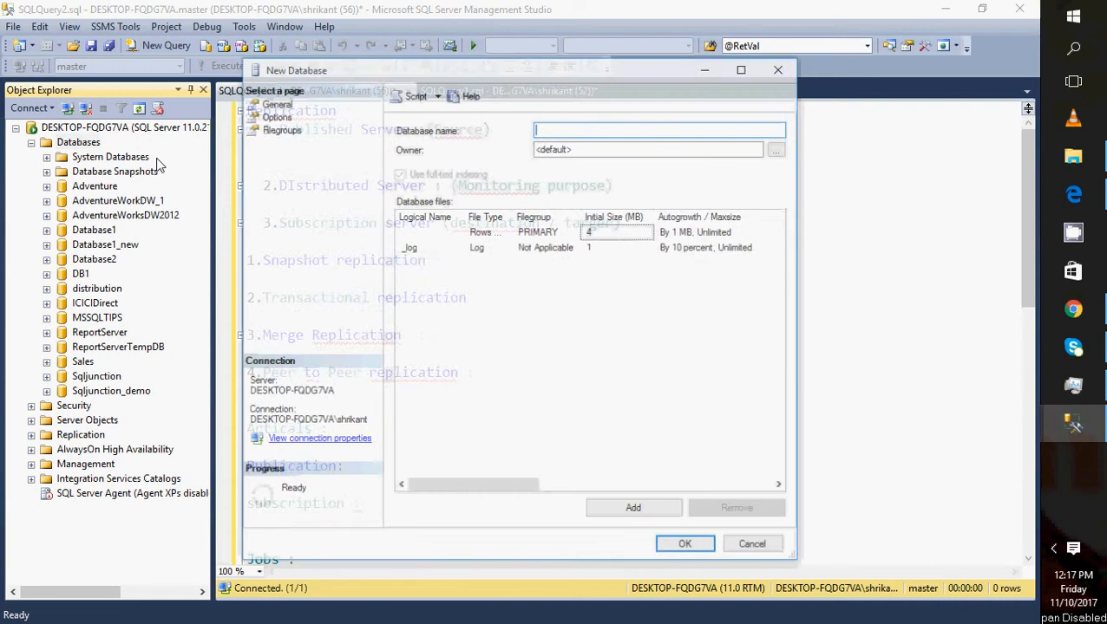
type("RE")
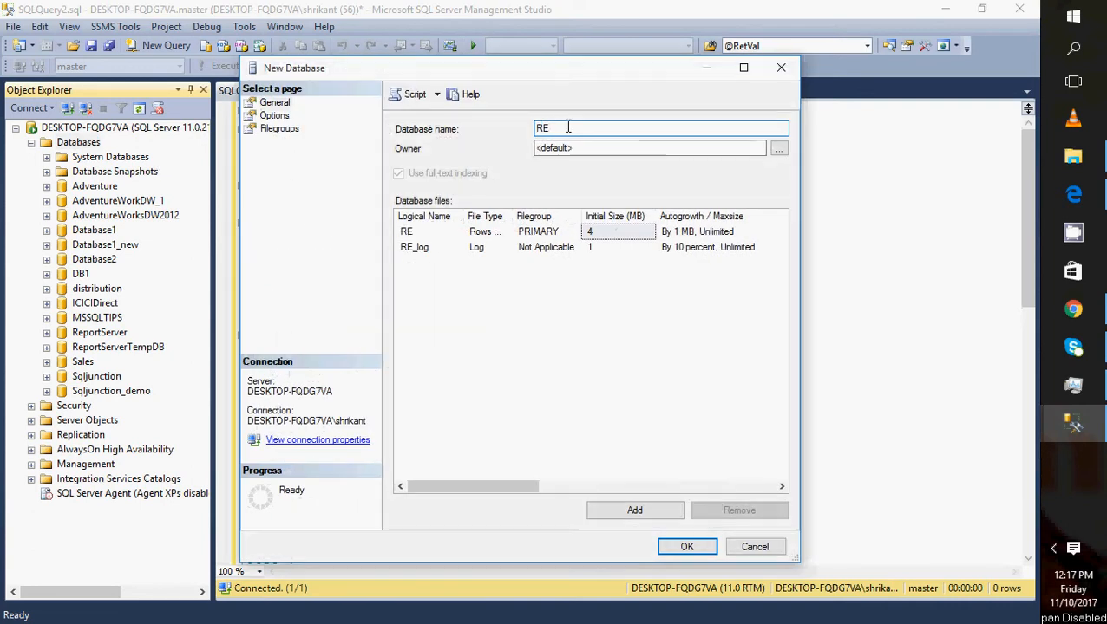
key("BackSpace")
type("eplicatio")
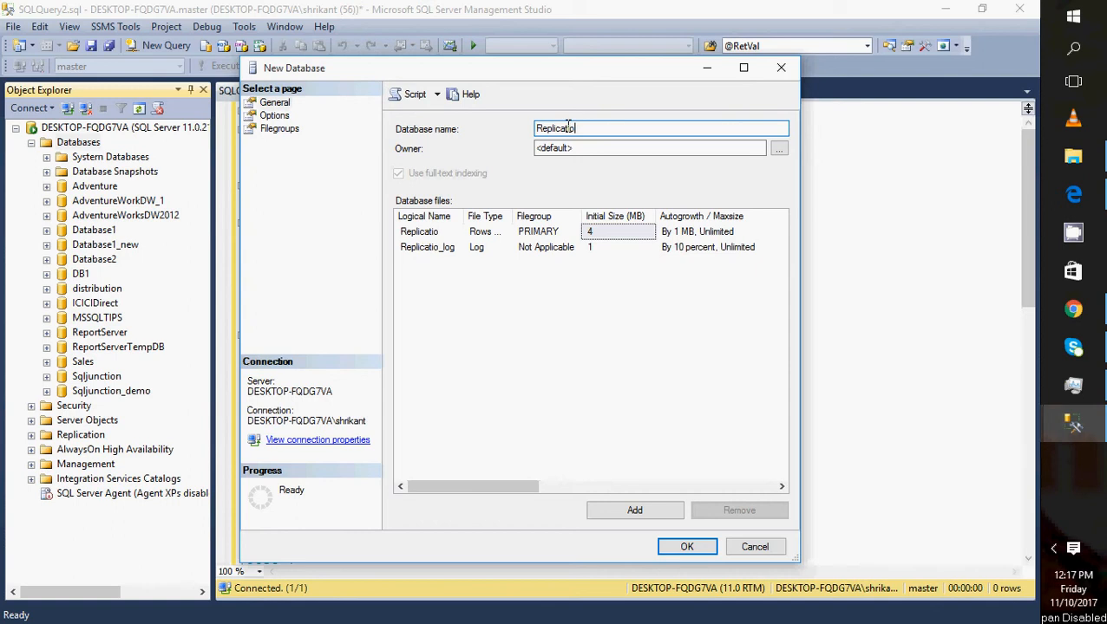
type("n_database")
left_click(679, 548)
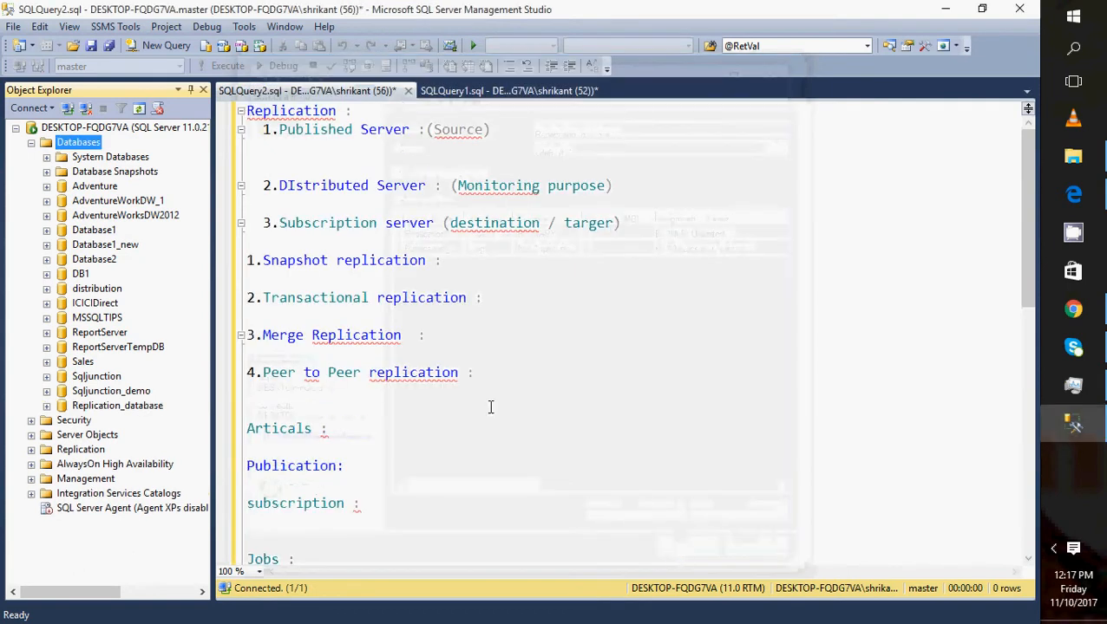
Start a new table in the Tables folder of Replication_database
left_click(47, 405)
left_click(62, 435)
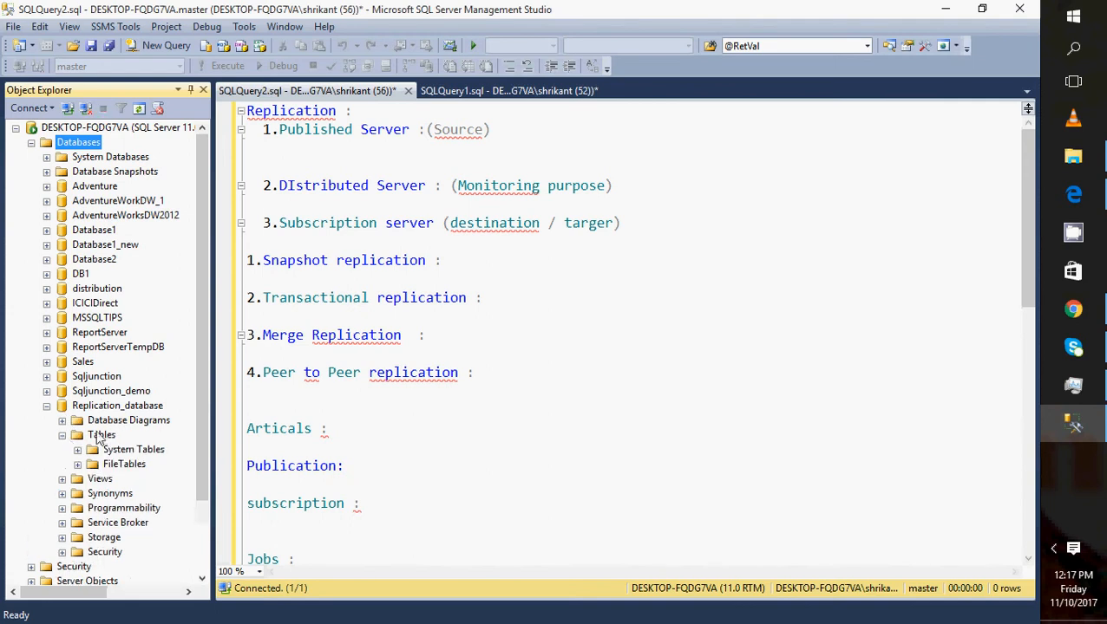
left_click(101, 436)
right_click(150, 436)
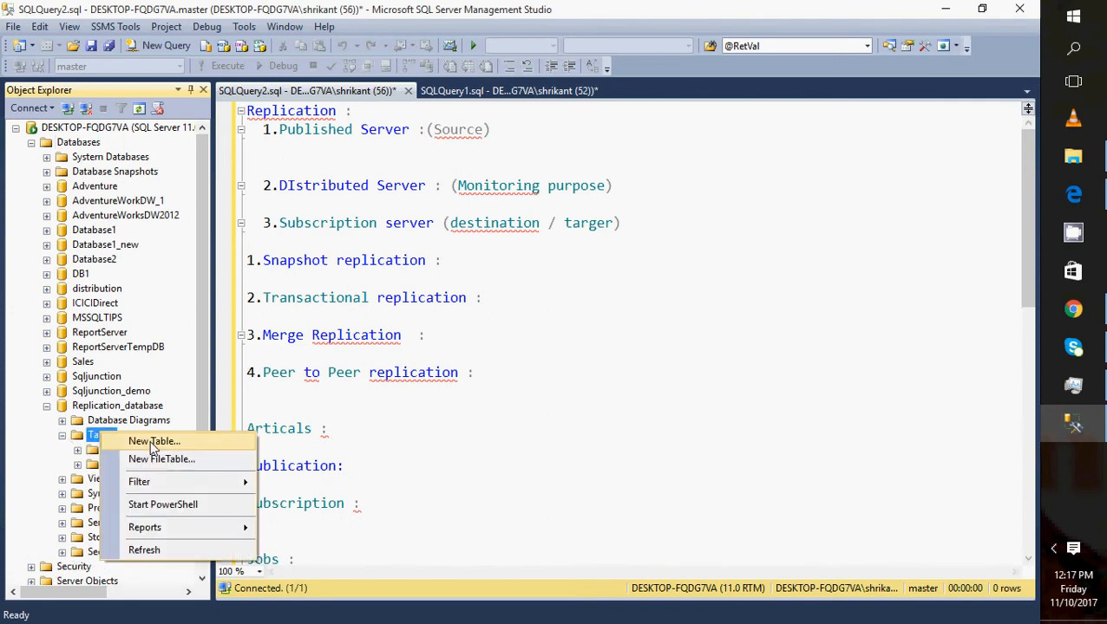
left_click(152, 447)
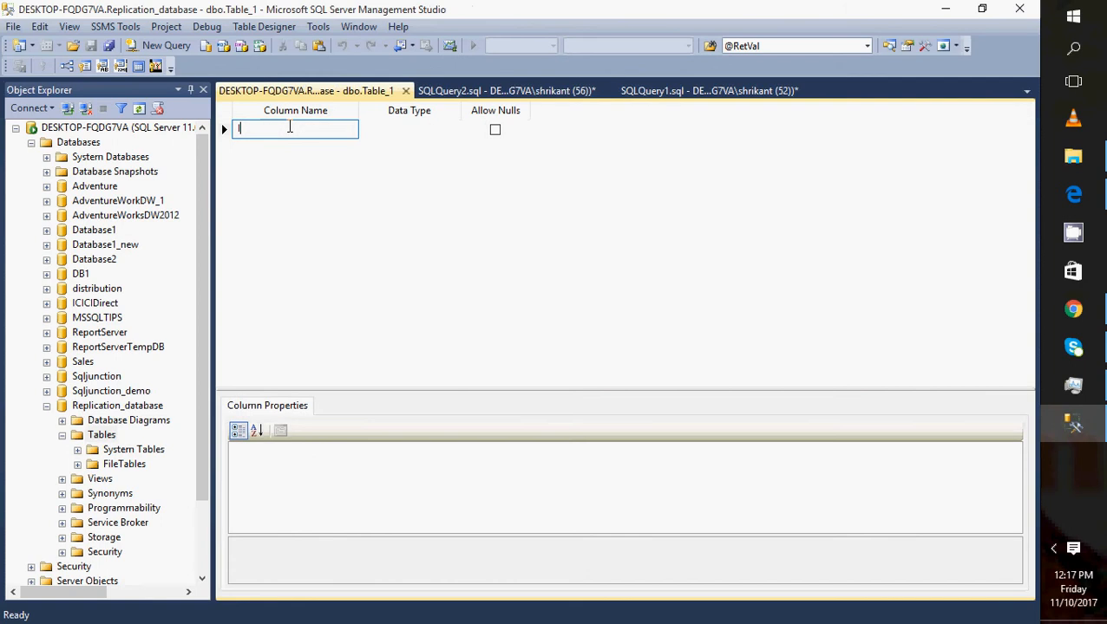
Define a column named Id with data type int in the new table
type("Id")
key("Tab")
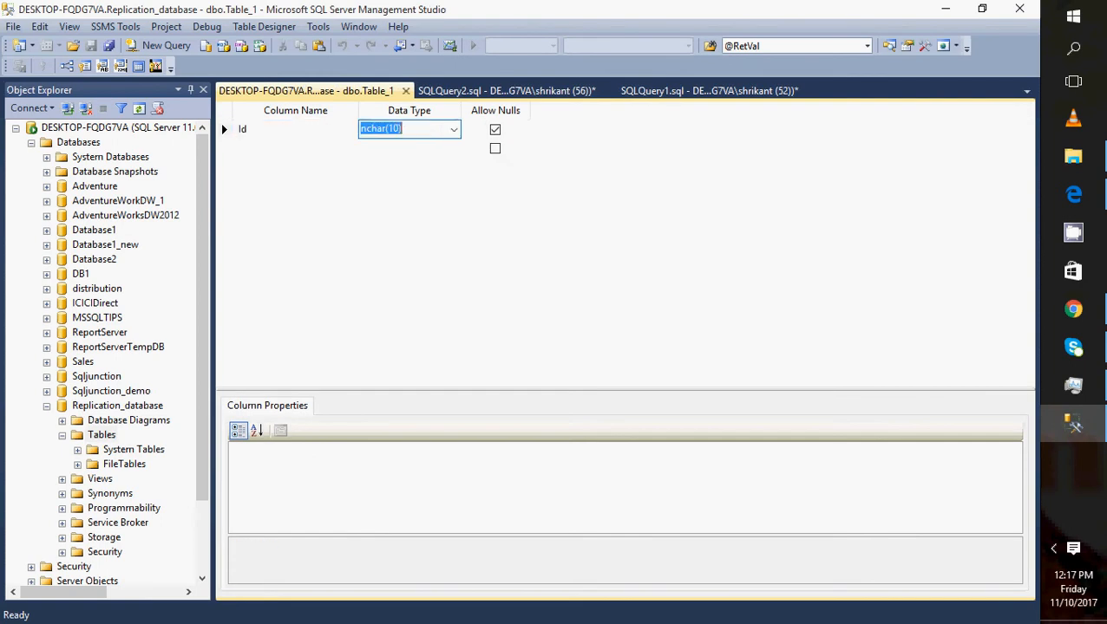
type("int")
key("Tab")
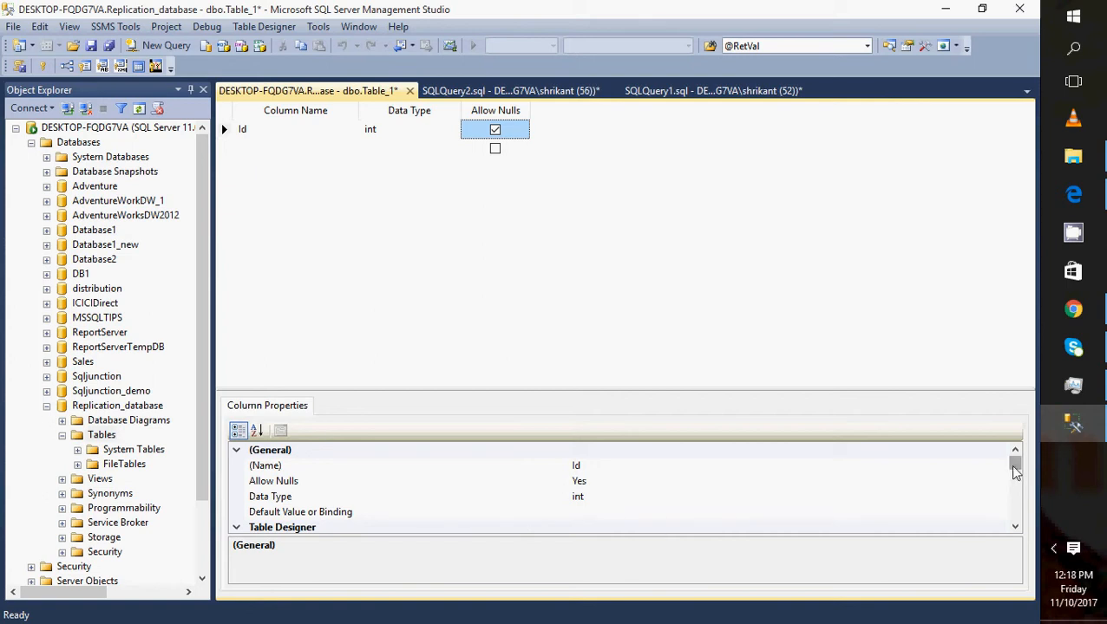
Expand the Id column's Identity Specification and set Is Identity to Yes
left_click_drag(1014, 466, 1014, 494)
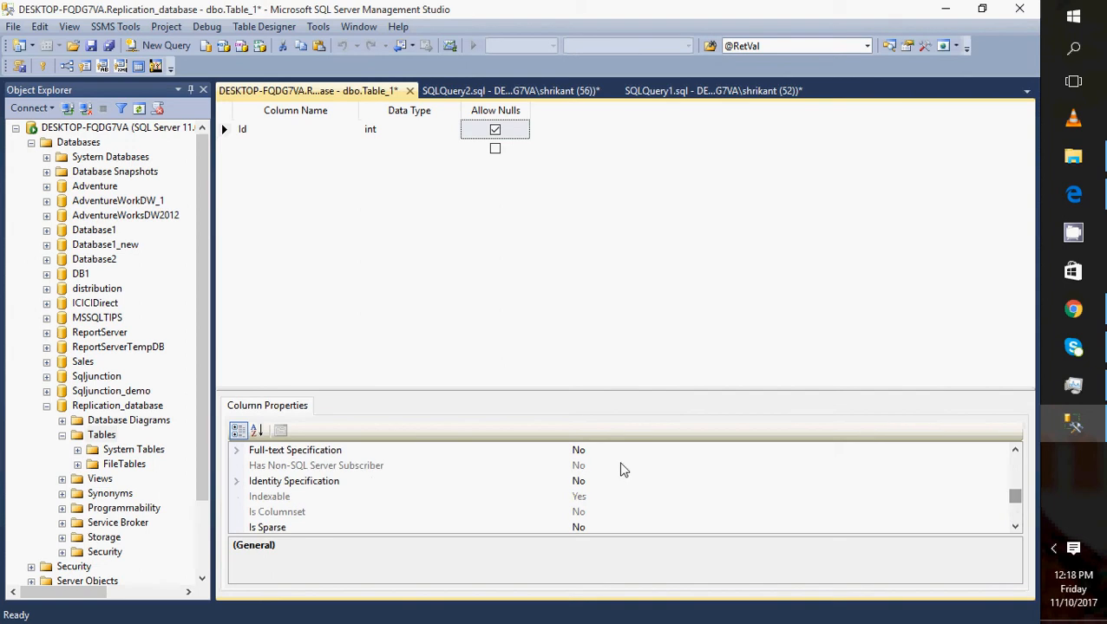
left_click(240, 484)
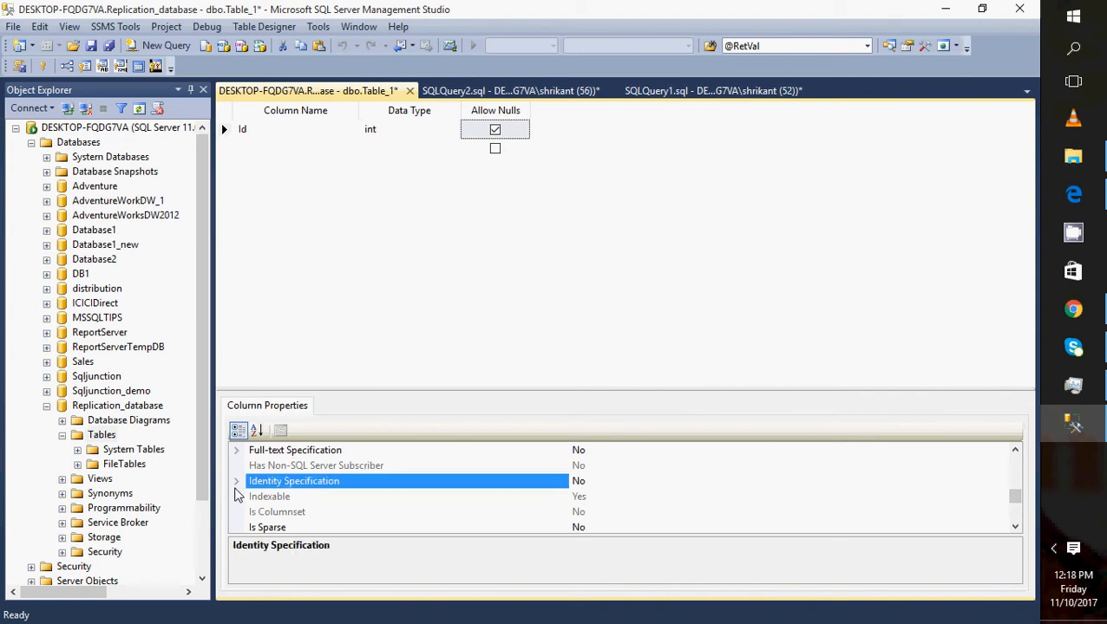
left_click(238, 482)
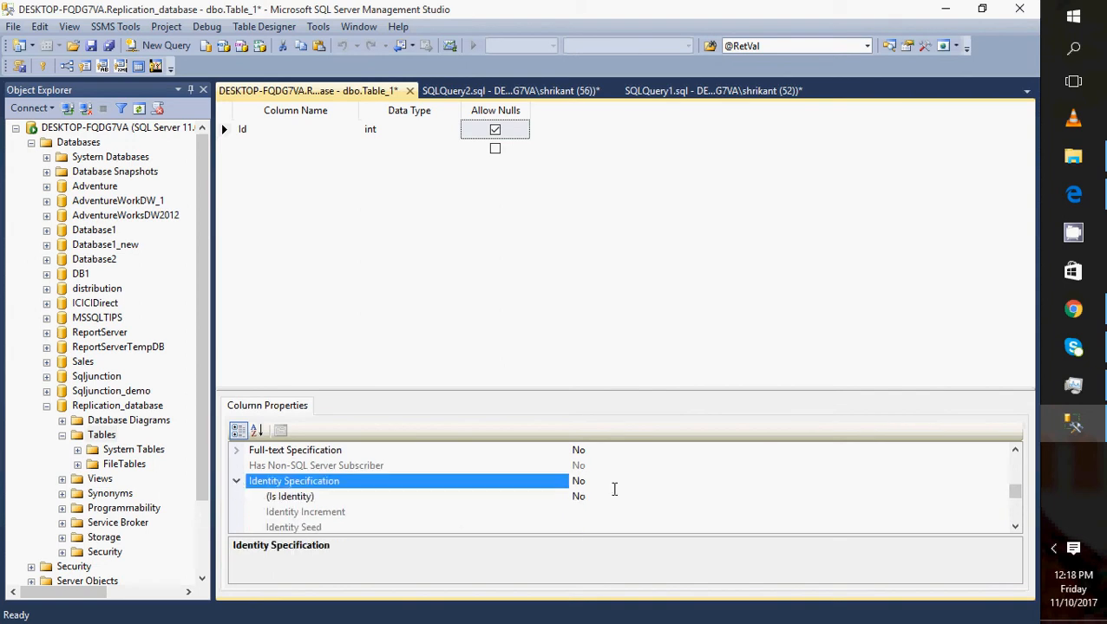
left_click(607, 500)
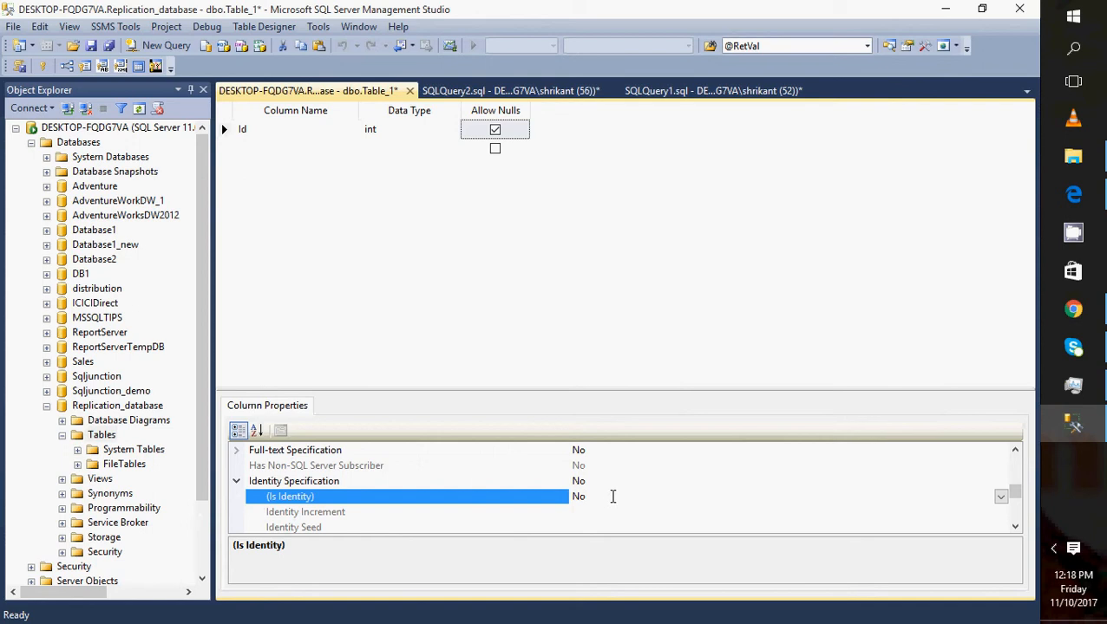
left_click(612, 481)
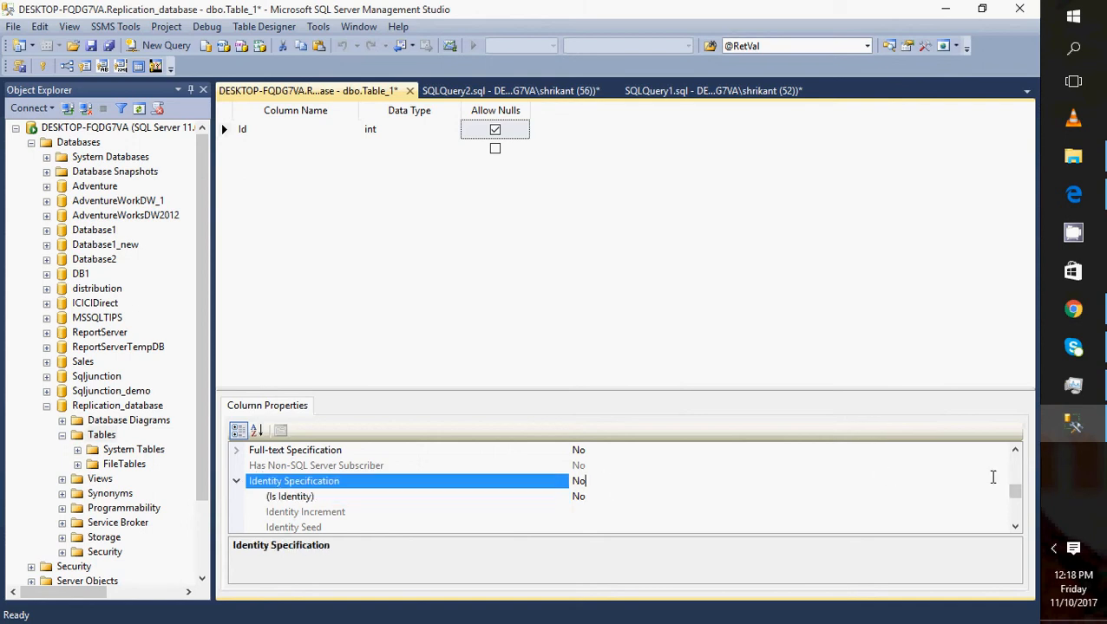
left_click(1014, 526)
left_click(1015, 527)
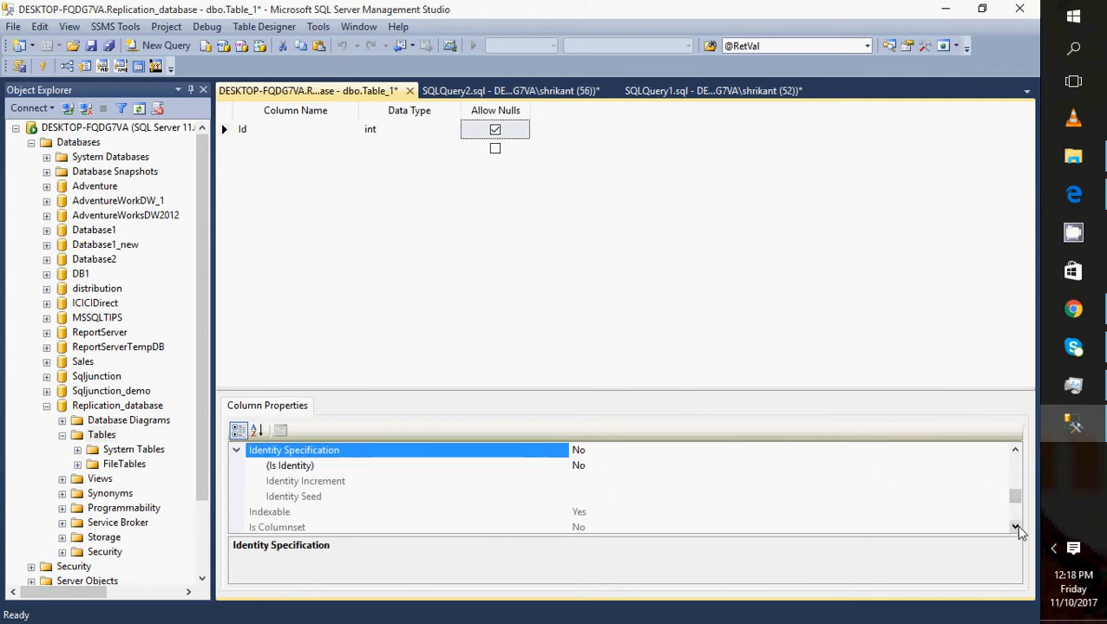
left_click(505, 483)
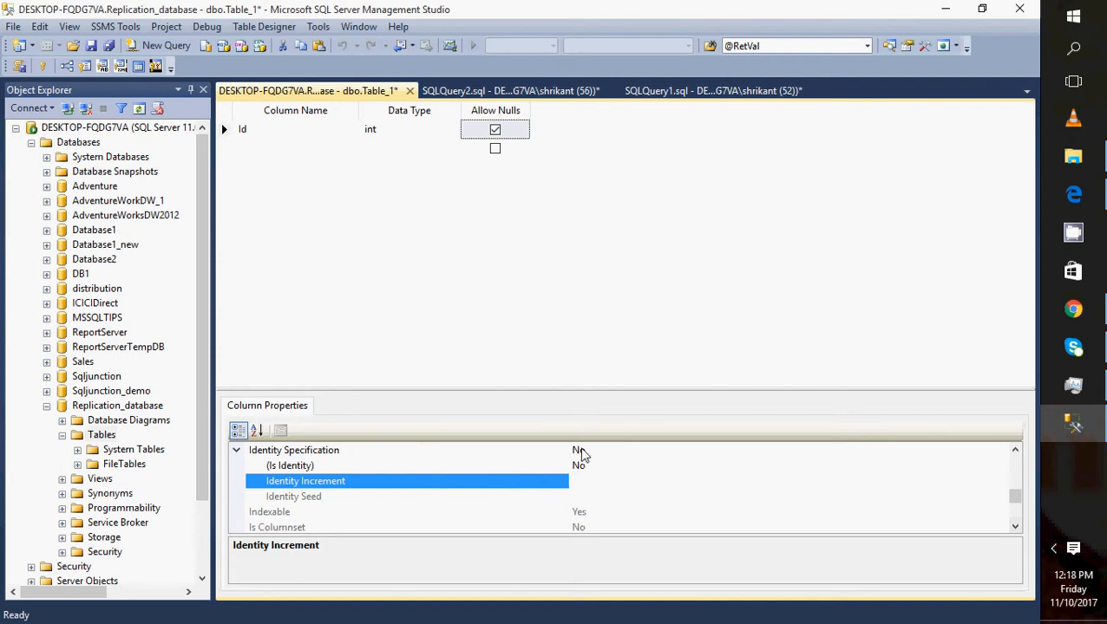
left_click(579, 451)
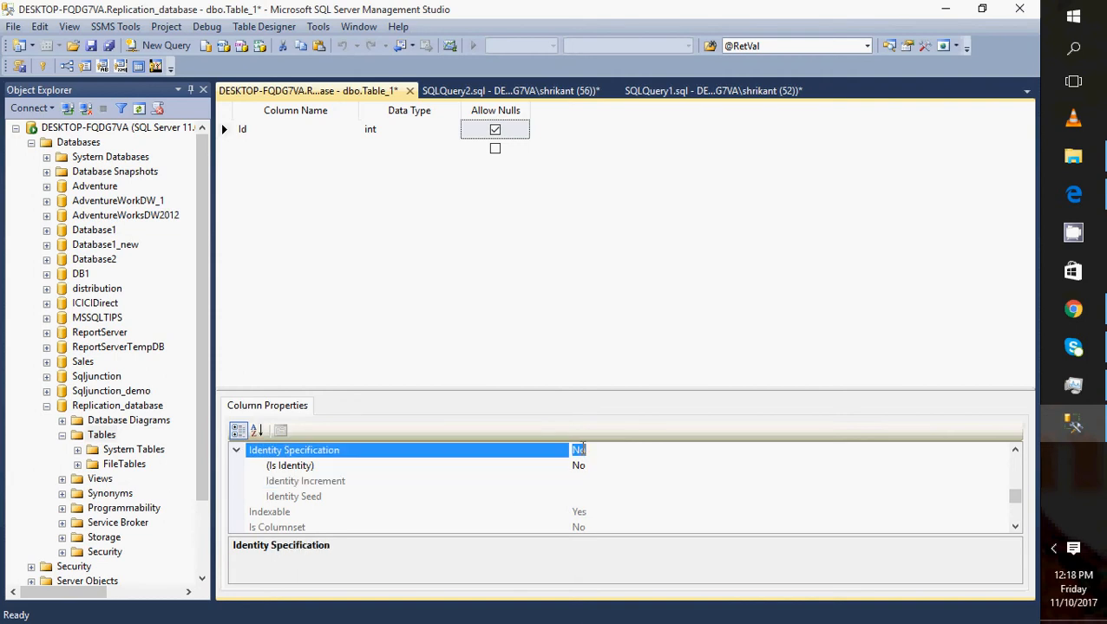
double_click(496, 469)
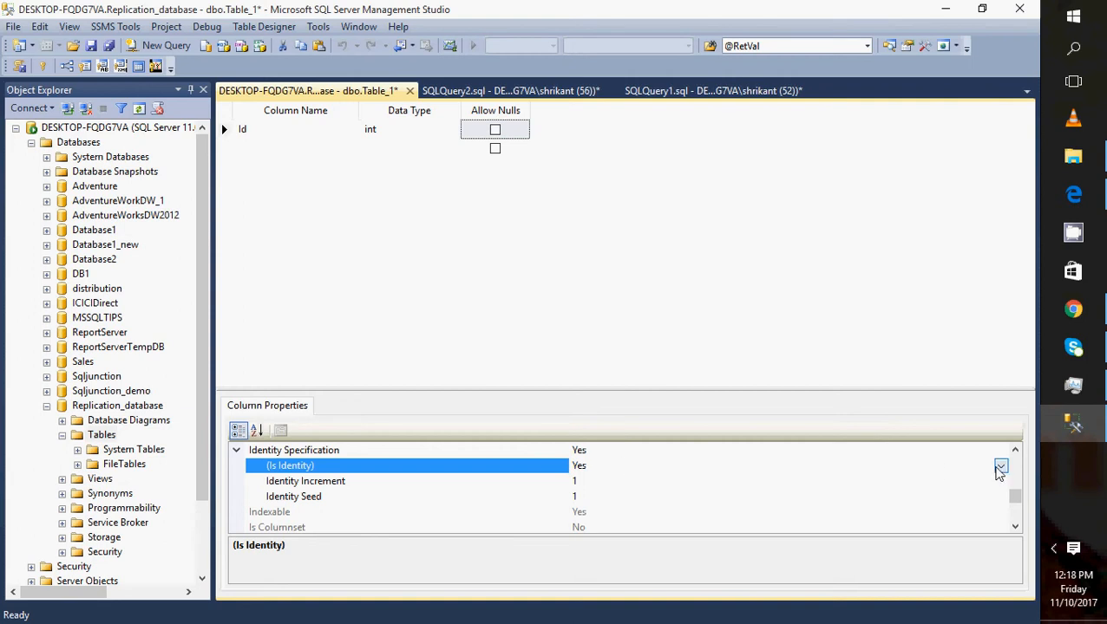
left_click(609, 162)
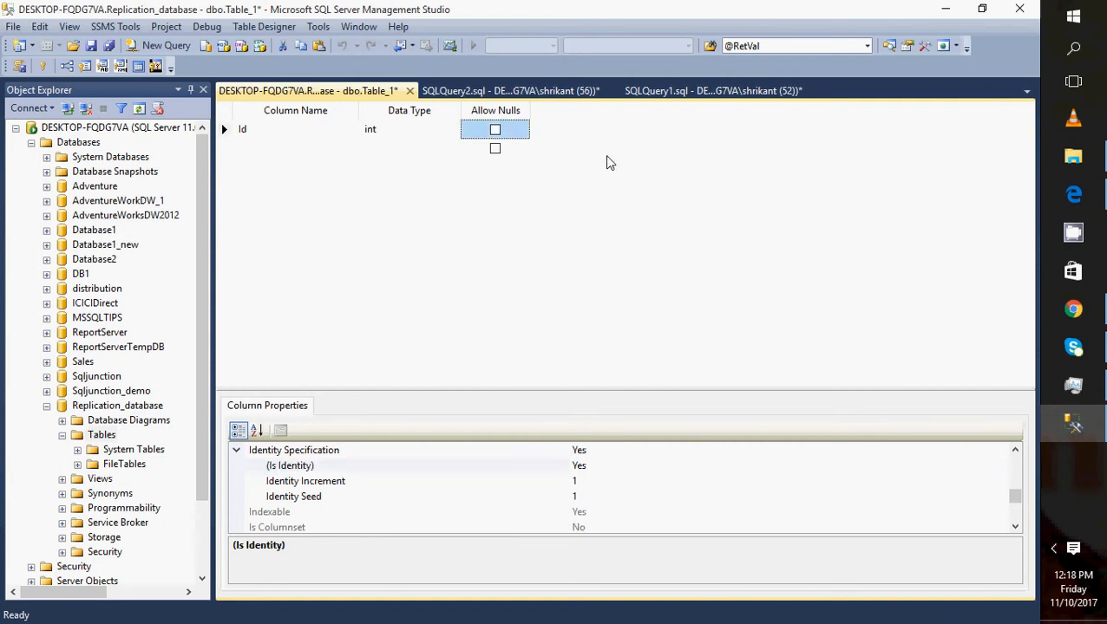
Add a second column called Name to the table, keeping the default data type nchar(10)
left_click(252, 149)
type("N")
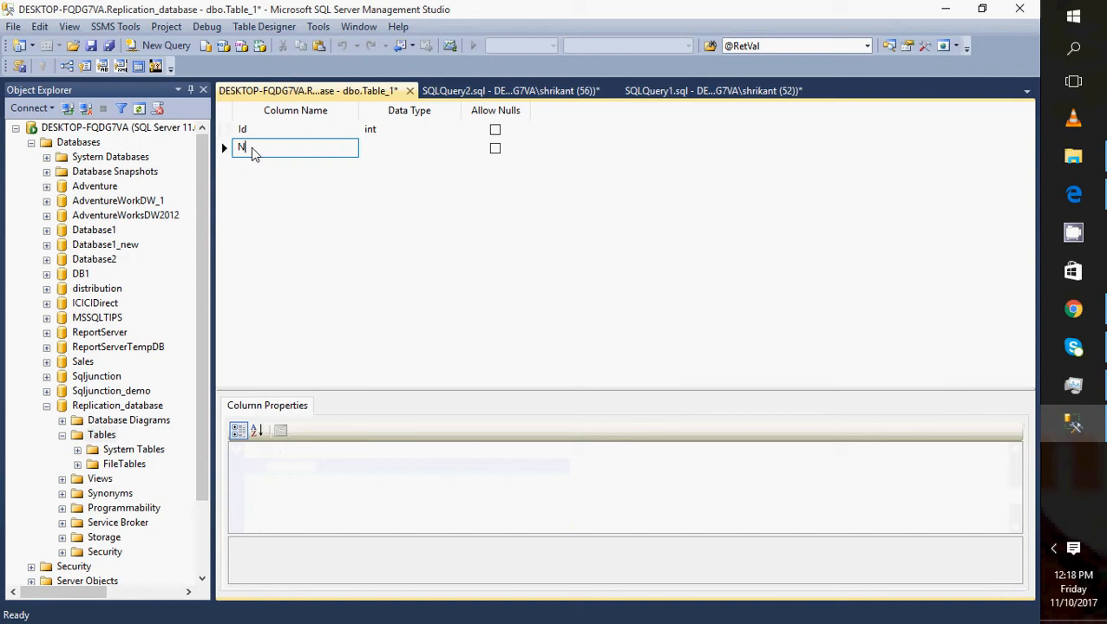
type("ame")
key("Tab")
key("Tab")
key("Tab")
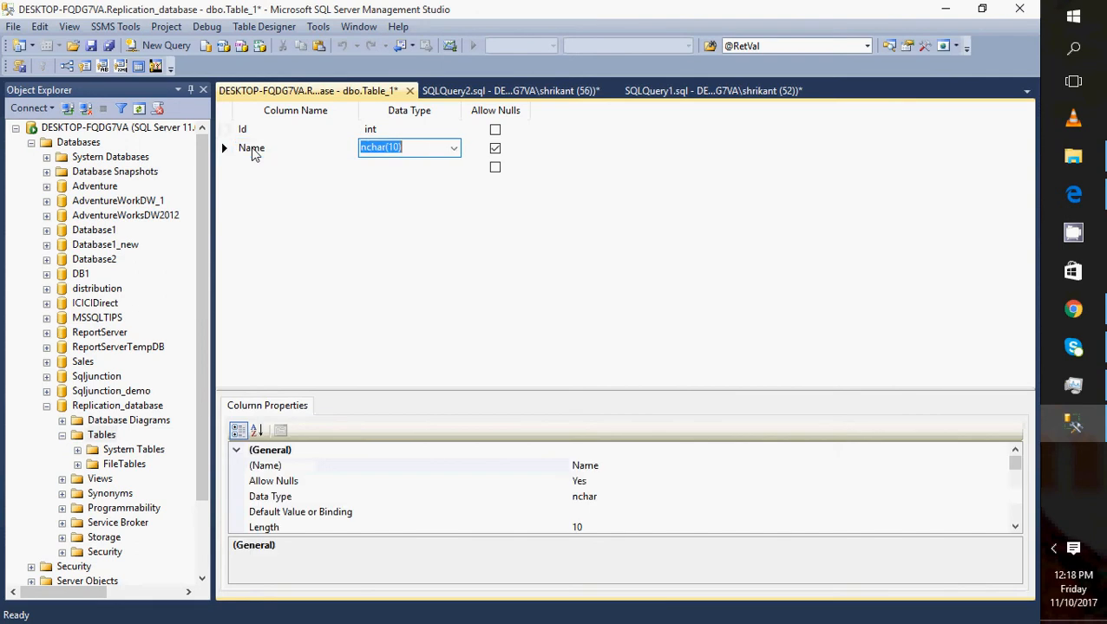
Add a third column called Age with data type int, leaving nulls allowed
type("Age")
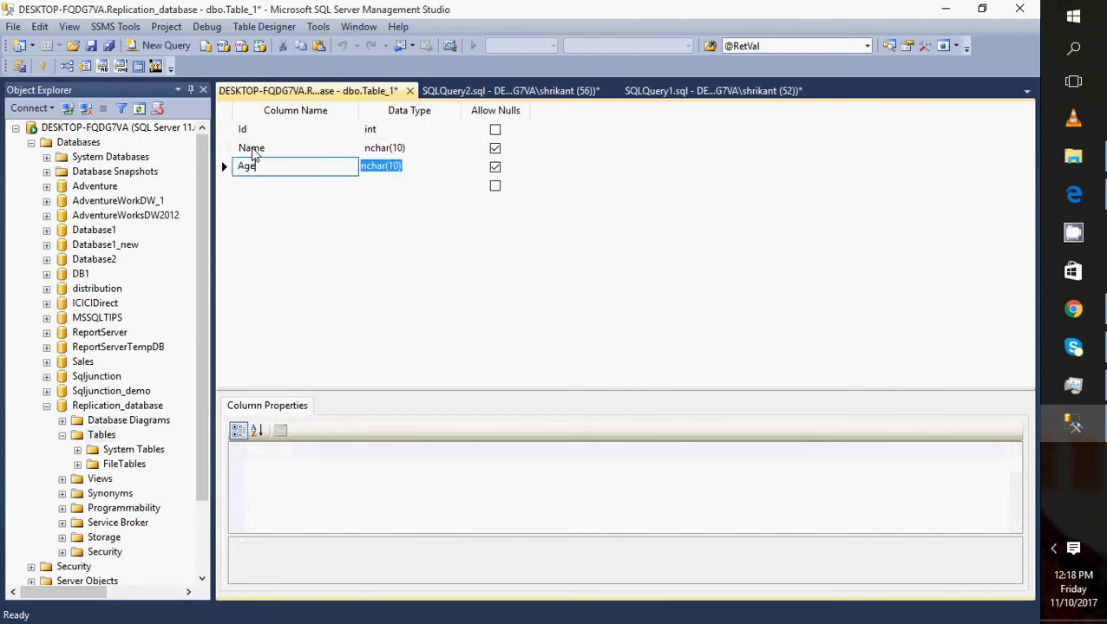
key("Tab")
type("int")
key("Tab")
key("Tab")
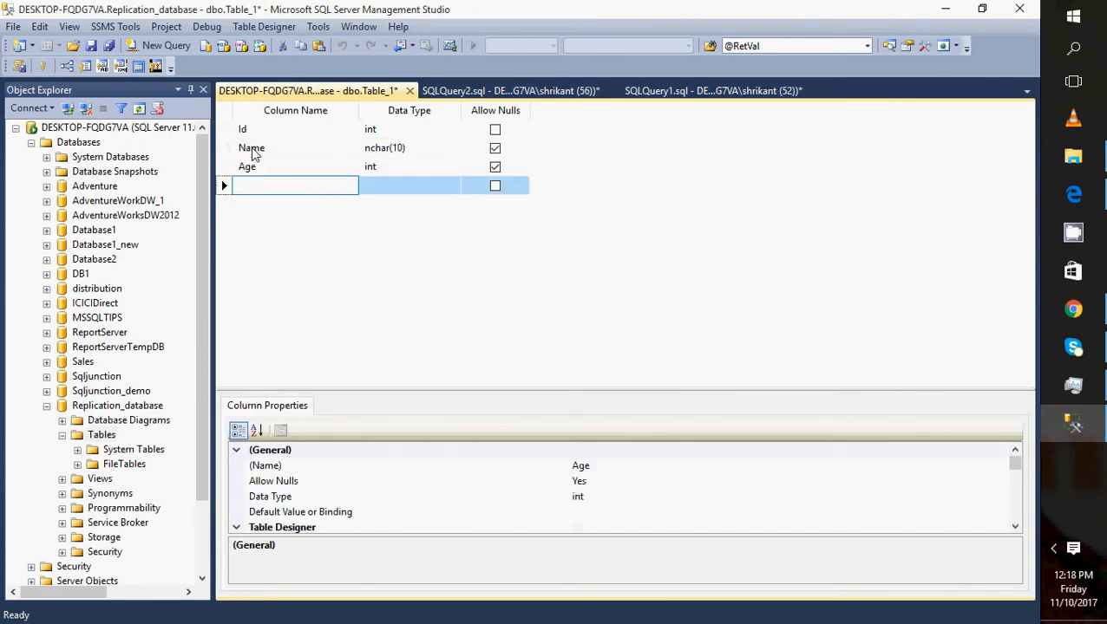
Add a fourth column called Sex, keeping the default data type nchar(10)
type("Sec")
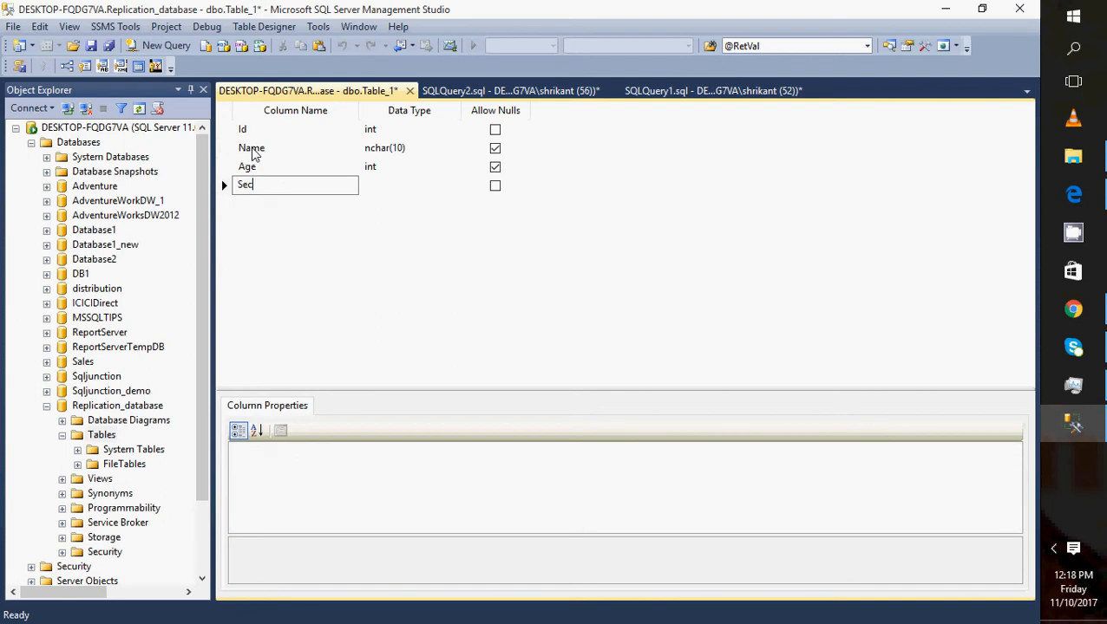
key("Tab")
left_click(258, 187)
key("BackSpace")
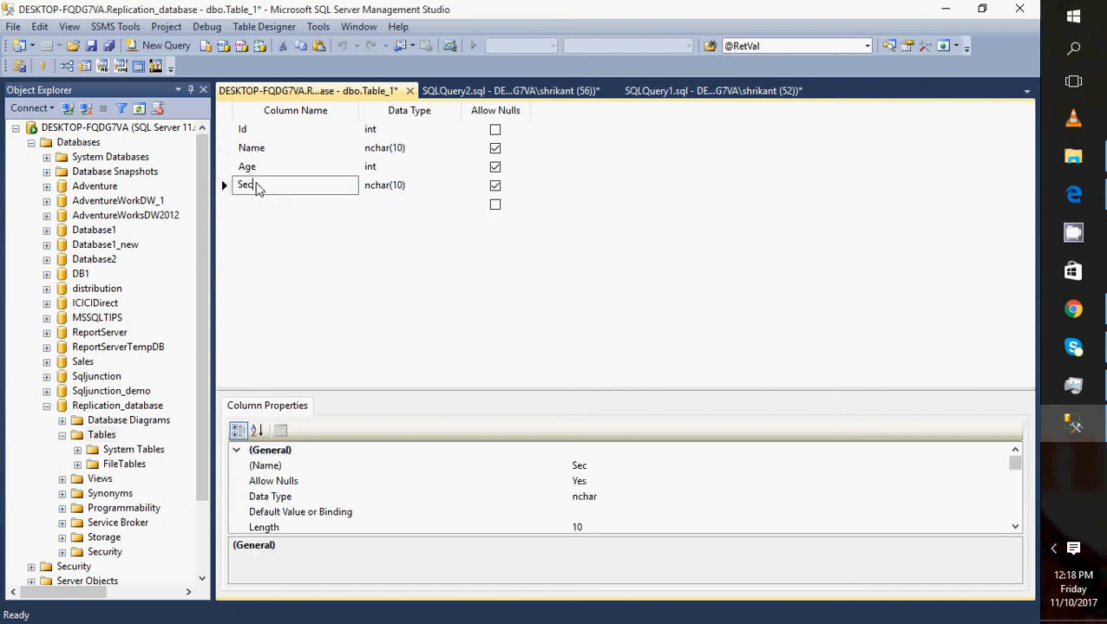
type("x")
key("Tab")
key("Tab")
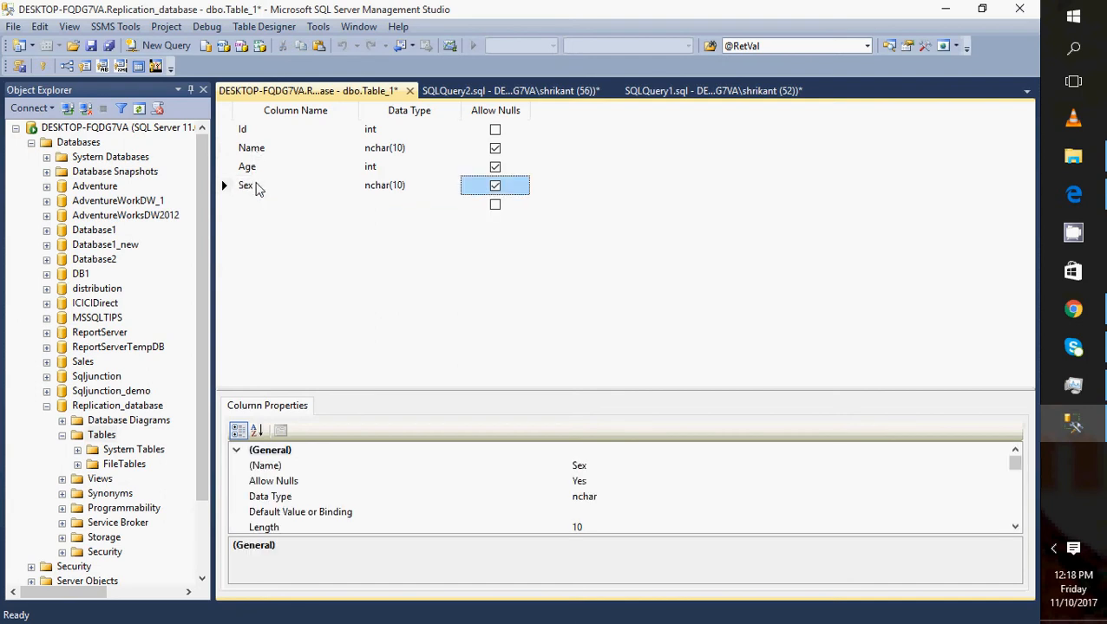
Rename the table's Id column as Employee_Id
left_click(242, 130)
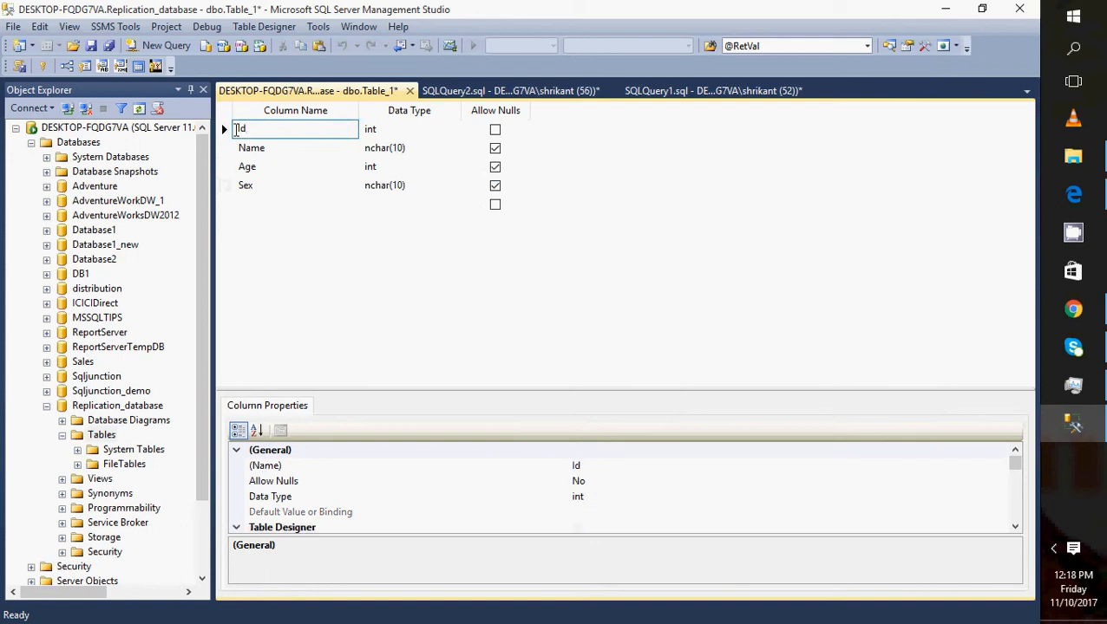
type("Employee_")
key("Tab")
key("Tab")
key("Tab")
key("Tab")
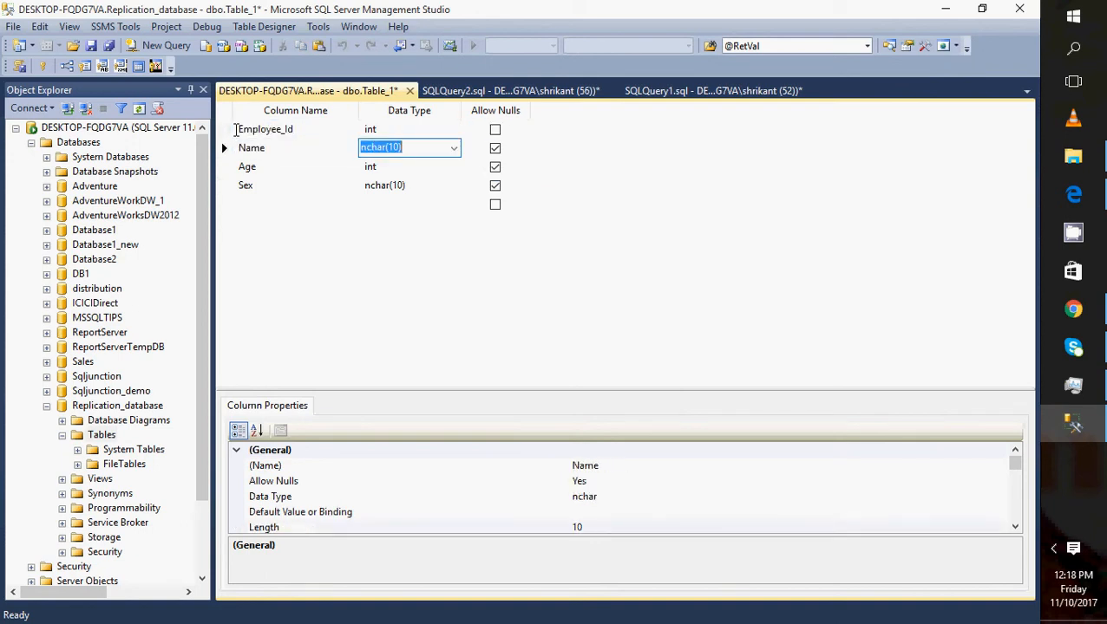
Save the new table under the name tblEmployee
right_click(317, 92)
left_click(321, 100)
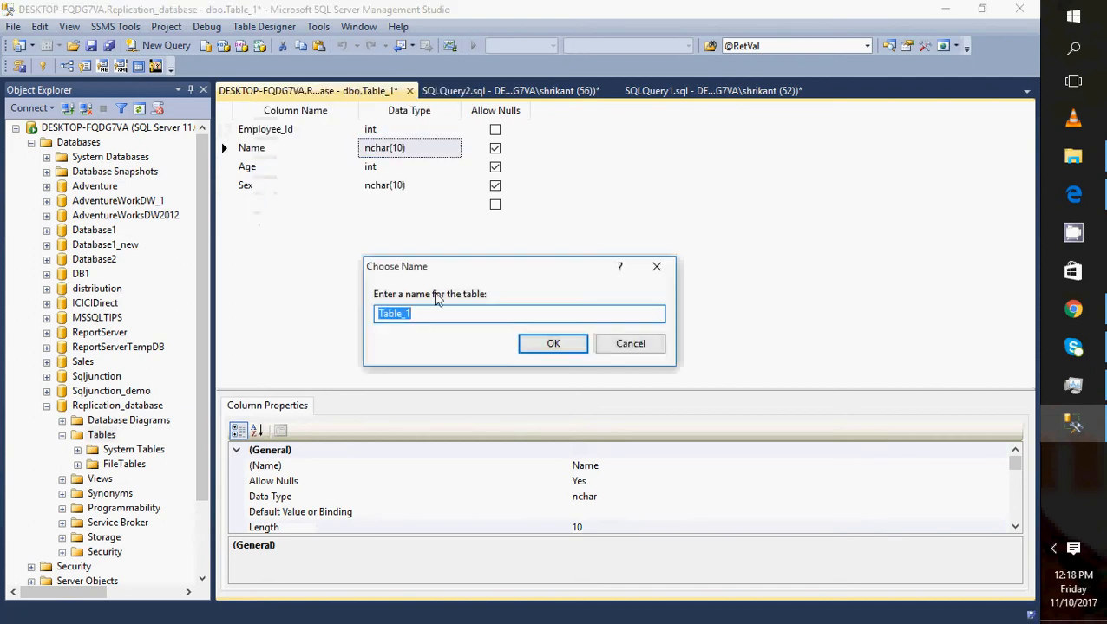
key("BackSpace")
type("tblE")
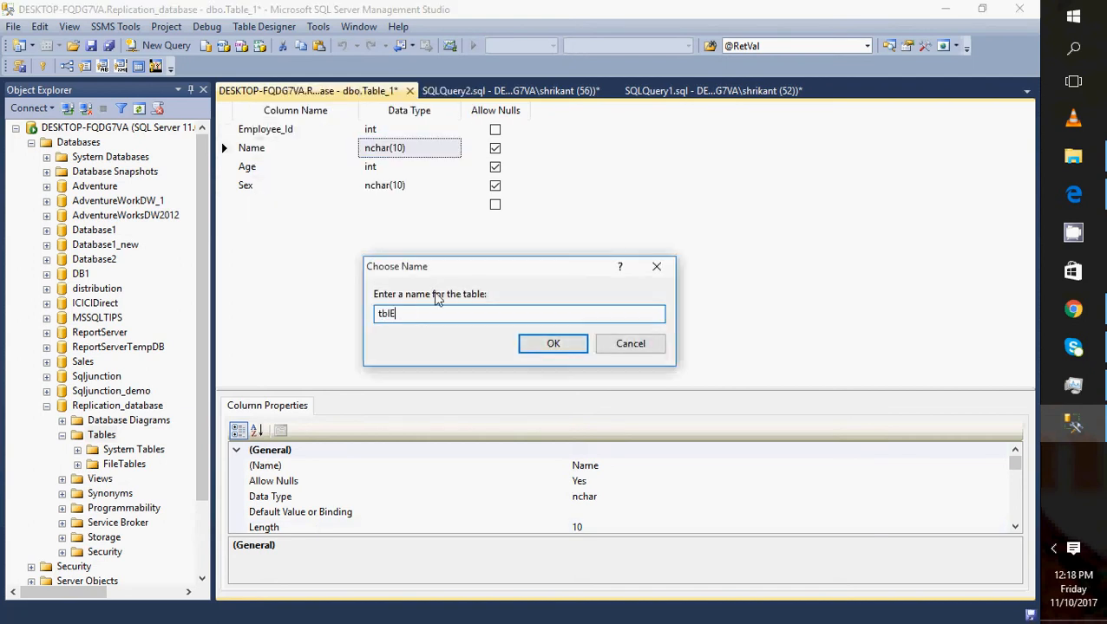
type("mployee")
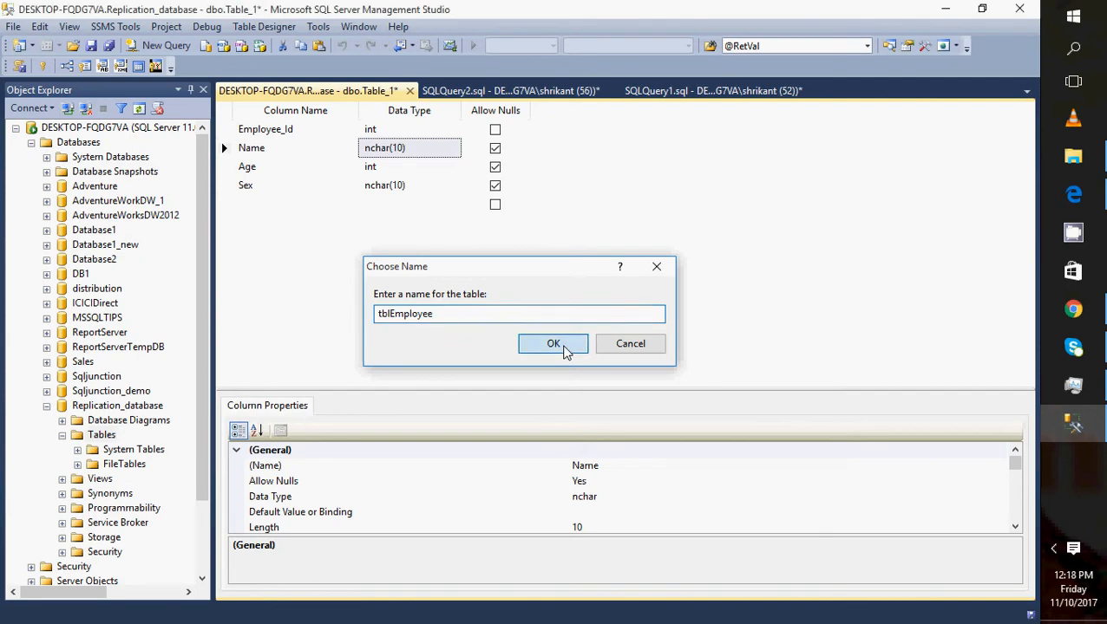
left_click(552, 344)
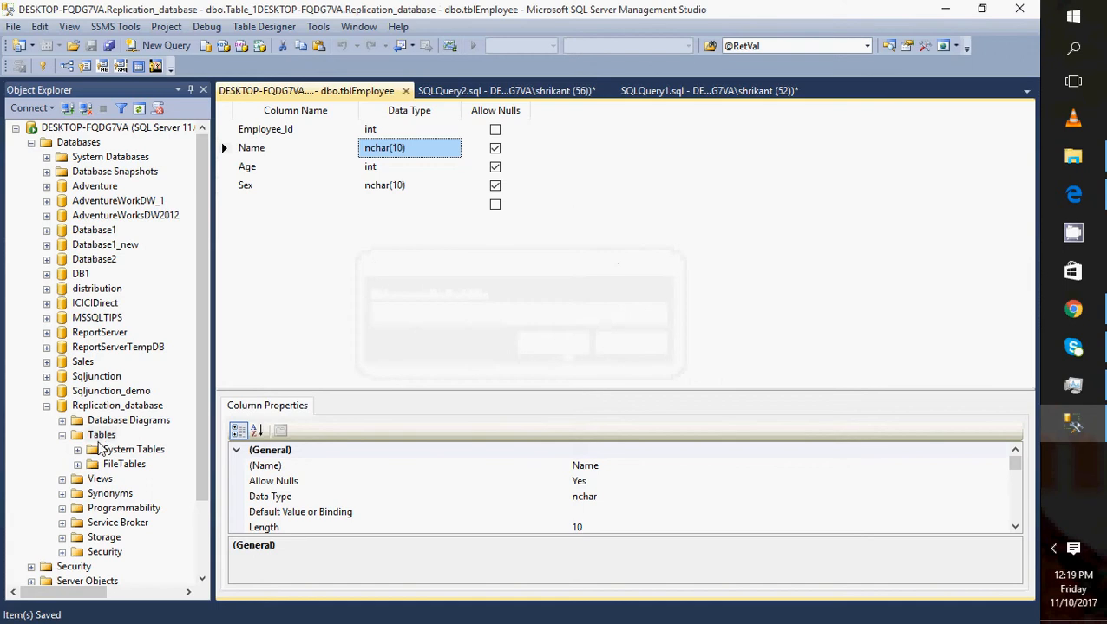
Refresh the Tables folder of Replication_database so that it lists the saved table
left_click(101, 436)
left_click(62, 435)
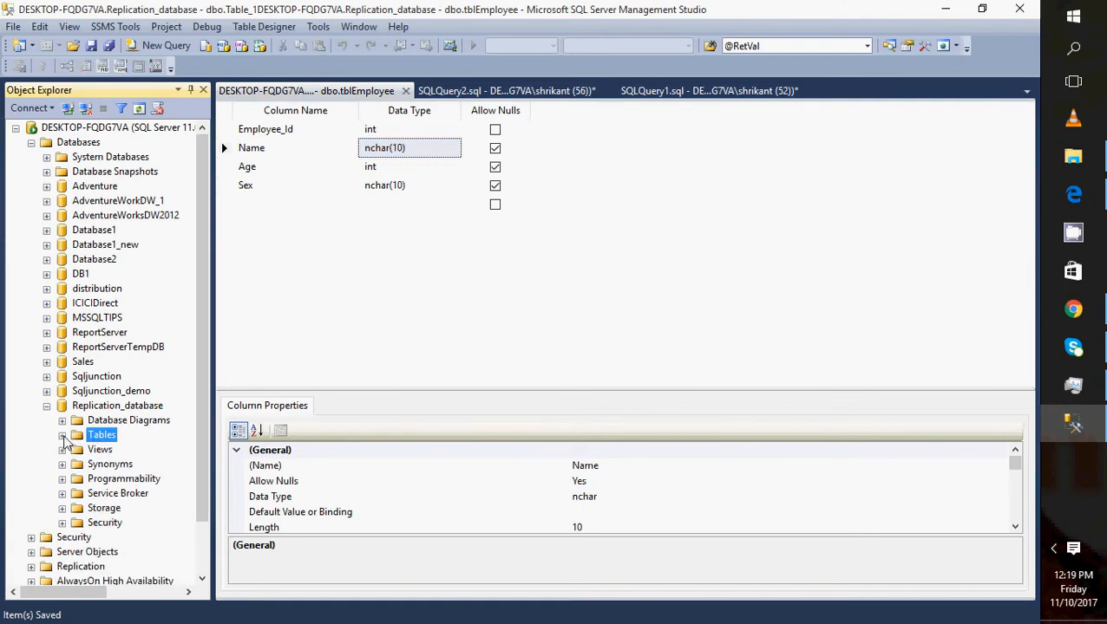
left_click(62, 436)
right_click(97, 436)
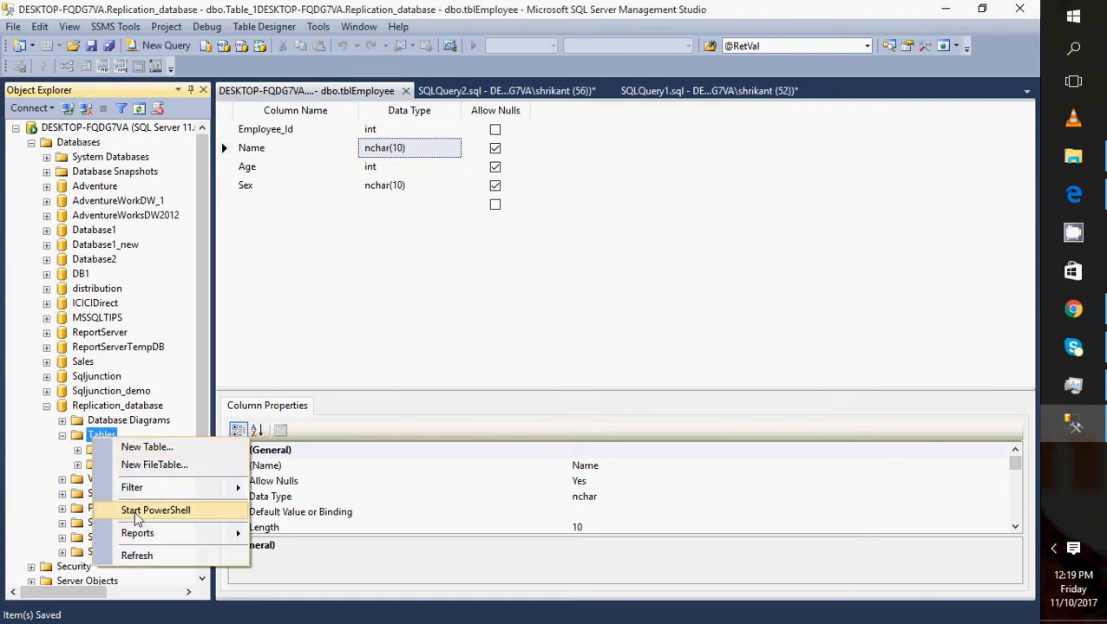
left_click(137, 556)
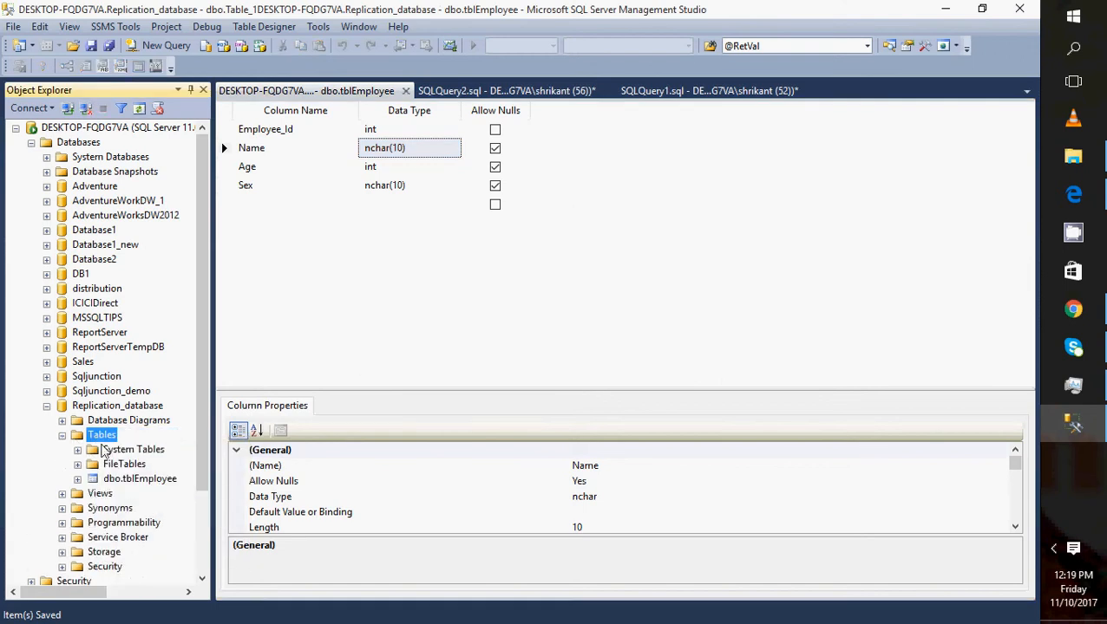
Collapse Replication_database and rename it as Replication__Publish_database
left_click(46, 406)
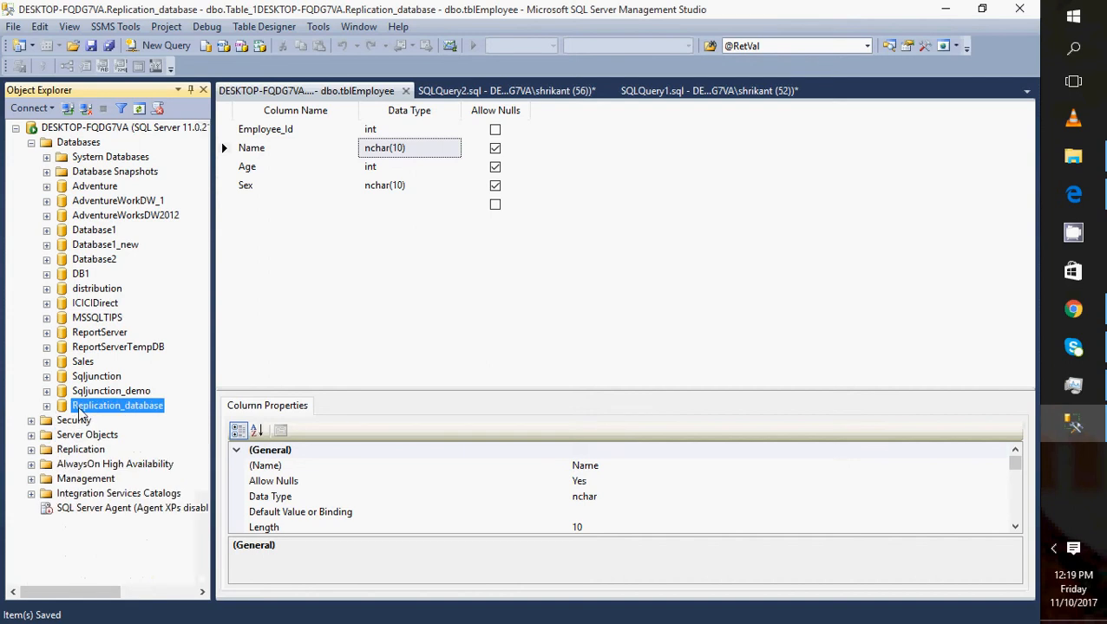
right_click(86, 407)
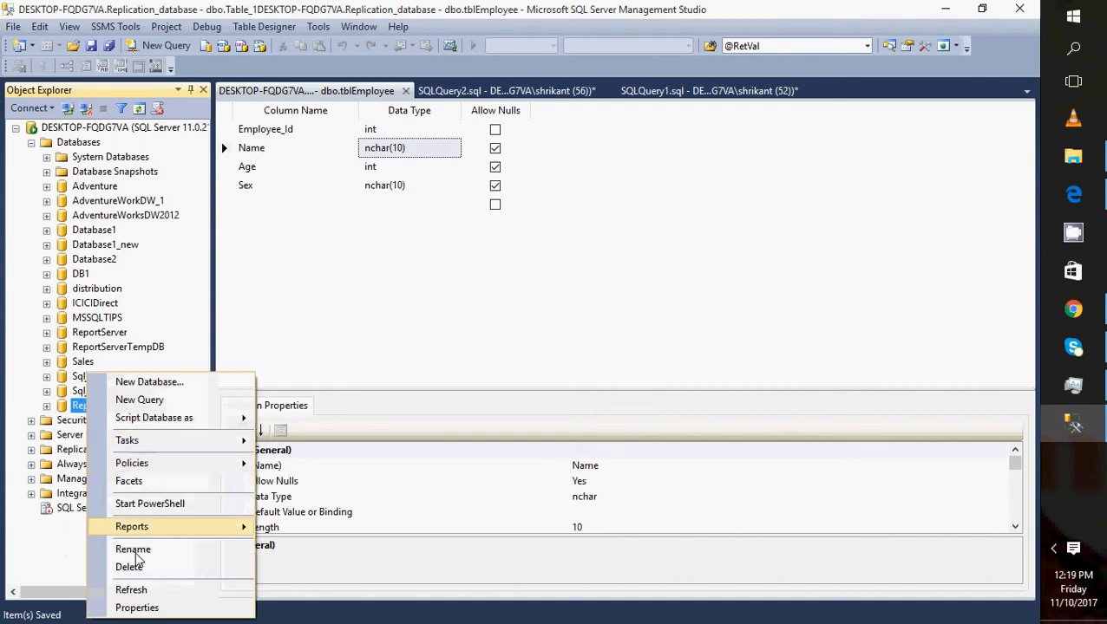
left_click(164, 550)
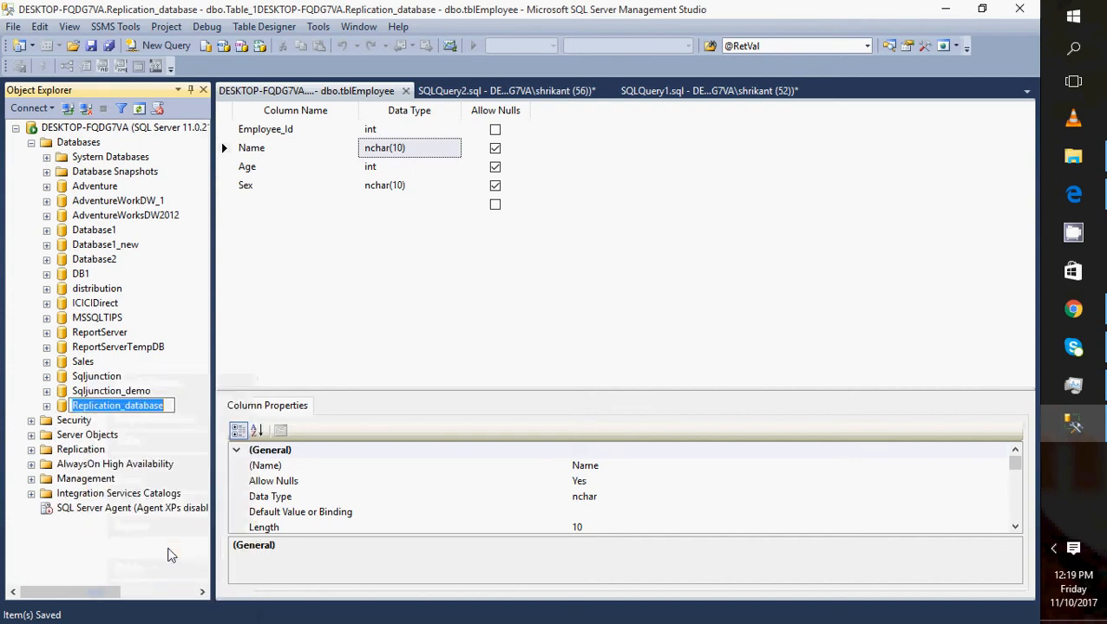
left_click(127, 408)
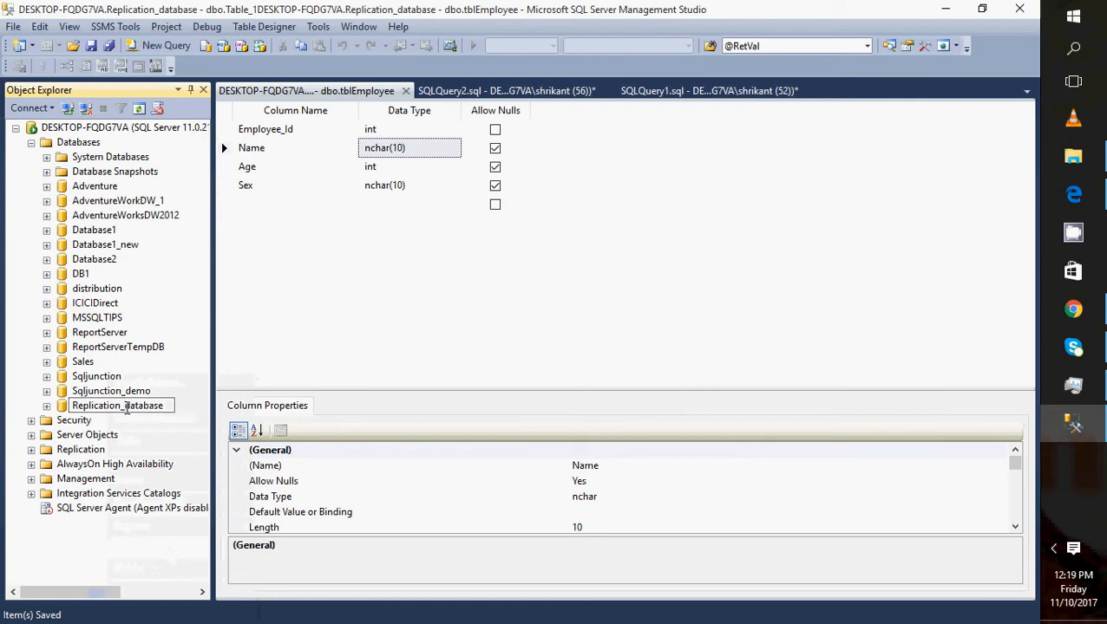
type("Publi")
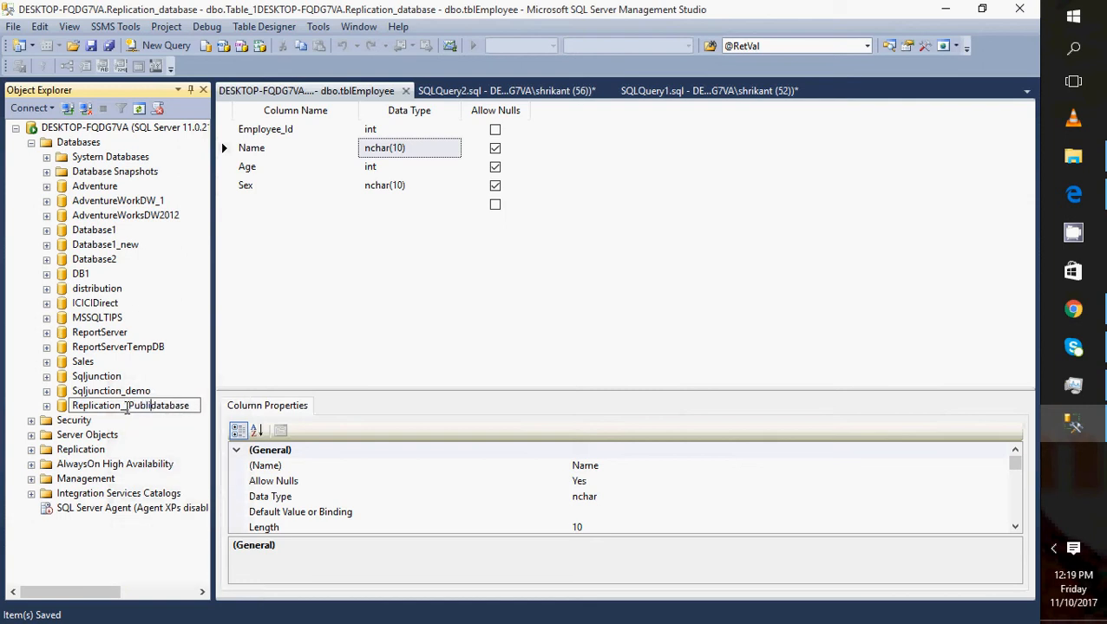
type("sh_")
key("ctrl+a")
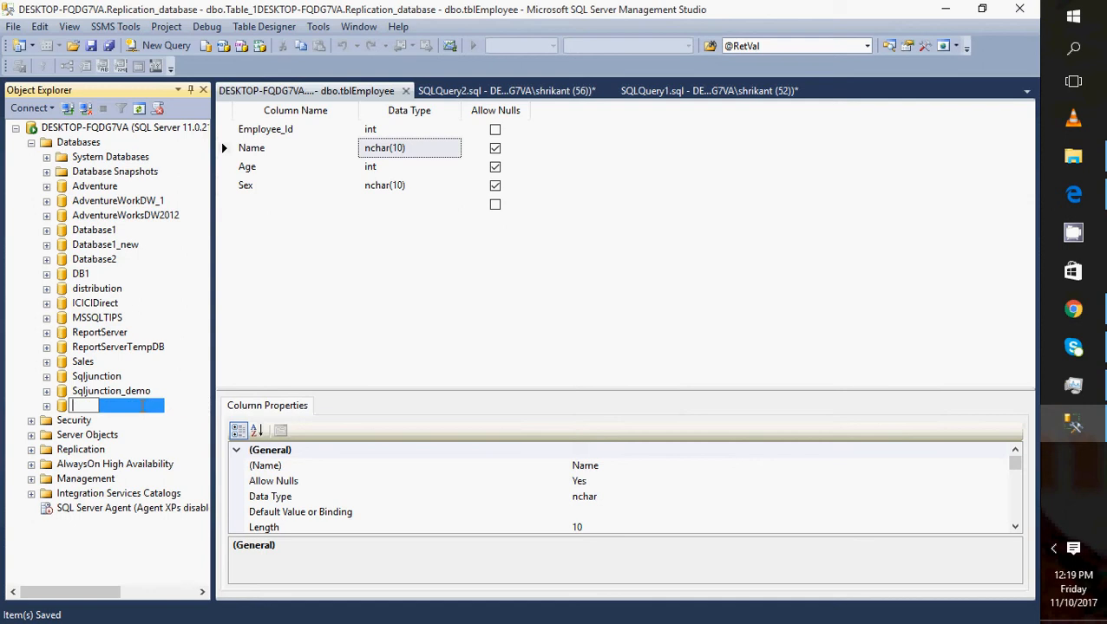
key("ctrl+z")
key("ctrl+z")
key("ctrl+z")
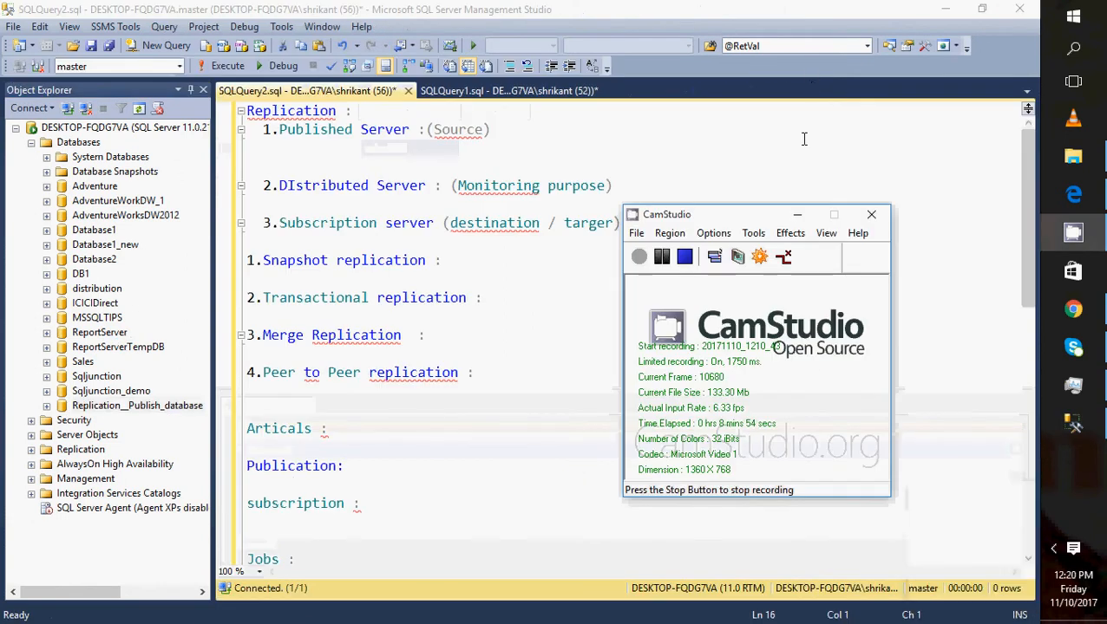
Create a new database named Replication__subscribed_database, basing its name on that of Replication__Publish_database
left_click(797, 215)
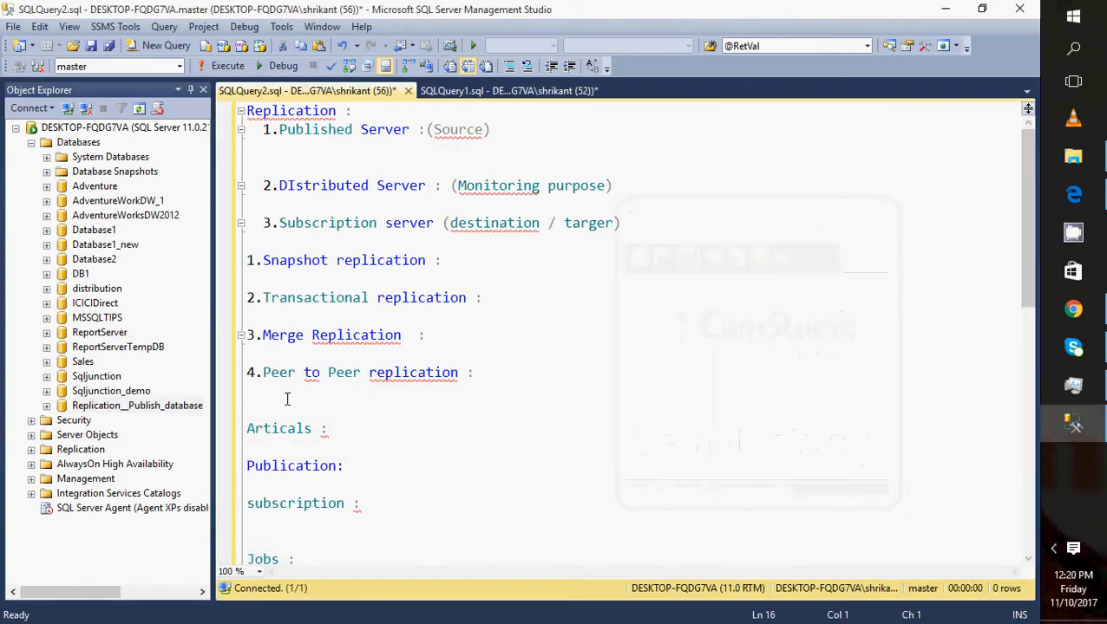
left_click(129, 408)
left_click(128, 407)
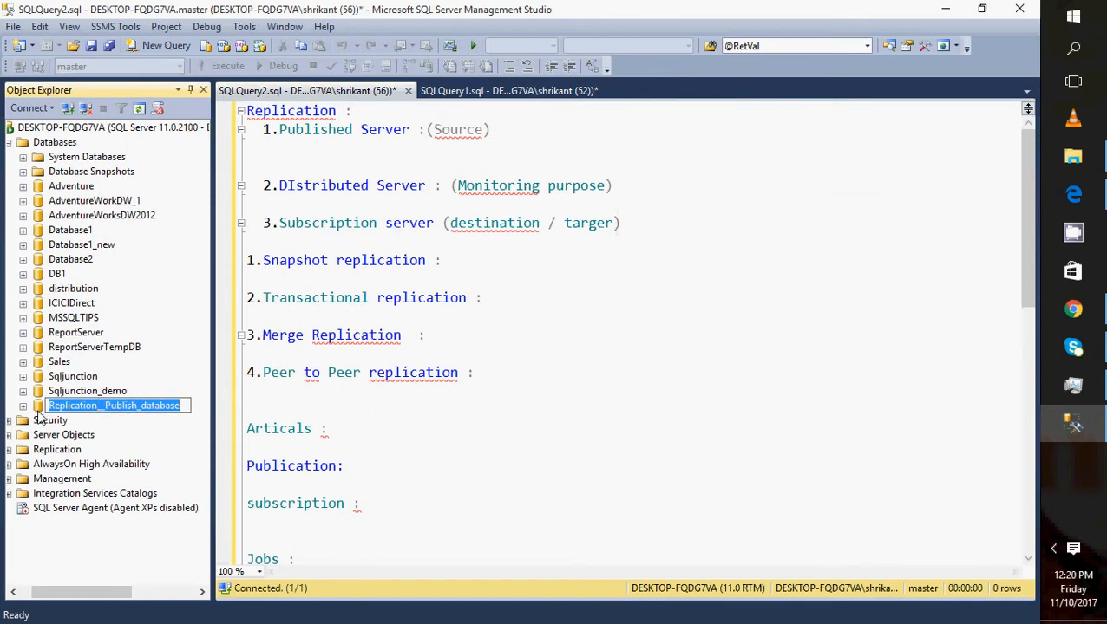
right_click(90, 144)
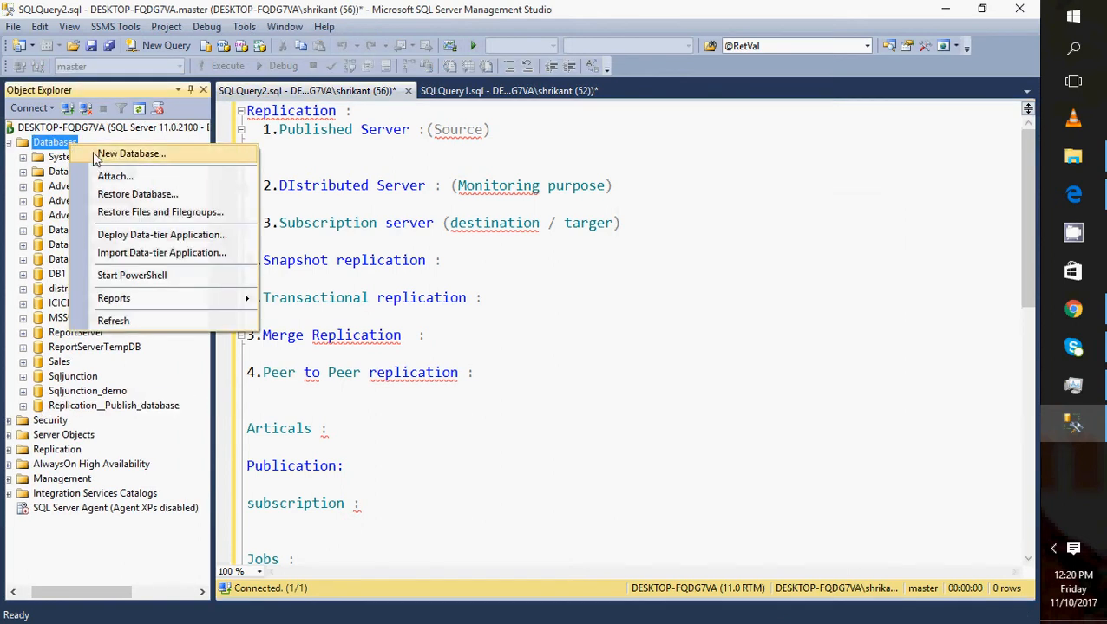
left_click(110, 155)
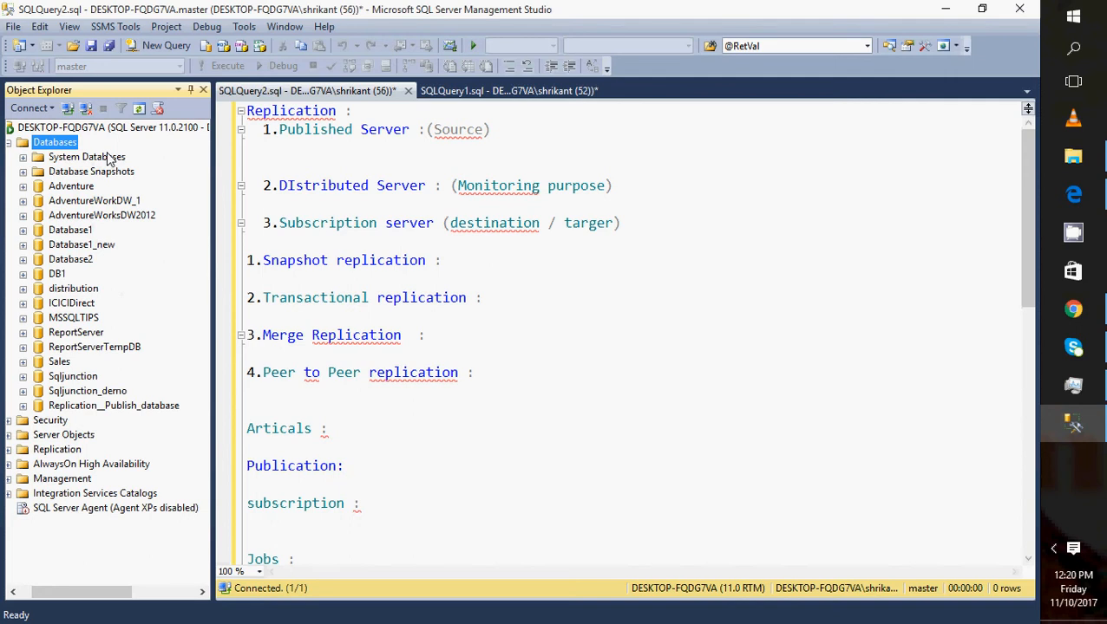
type("Replication__Publish_database")
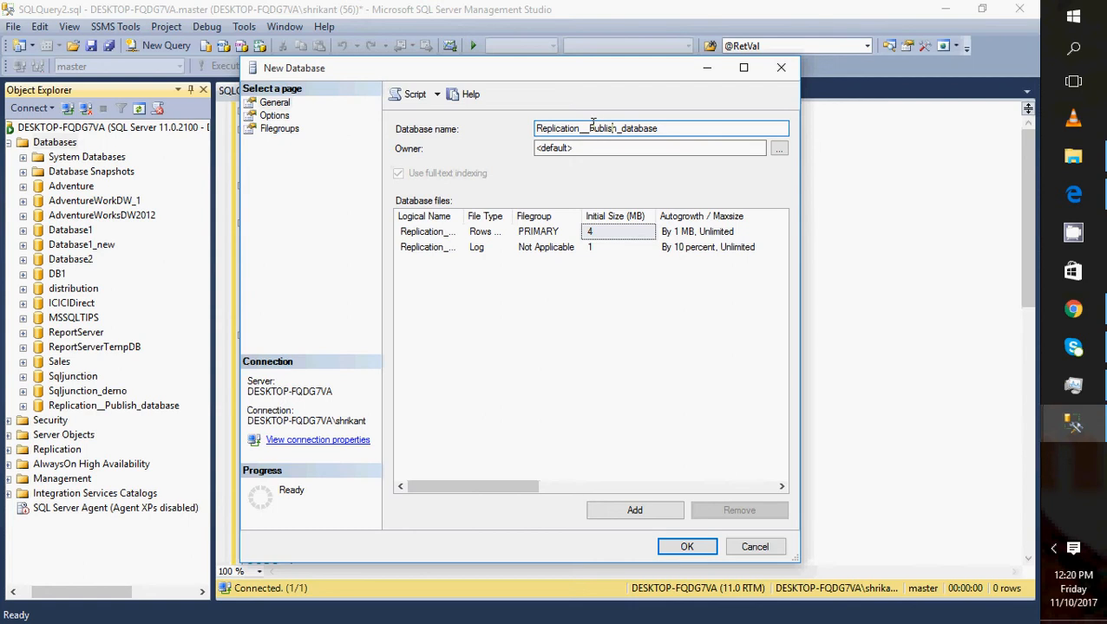
key("shift+Left")
type("subscriber")
key("BackSpace")
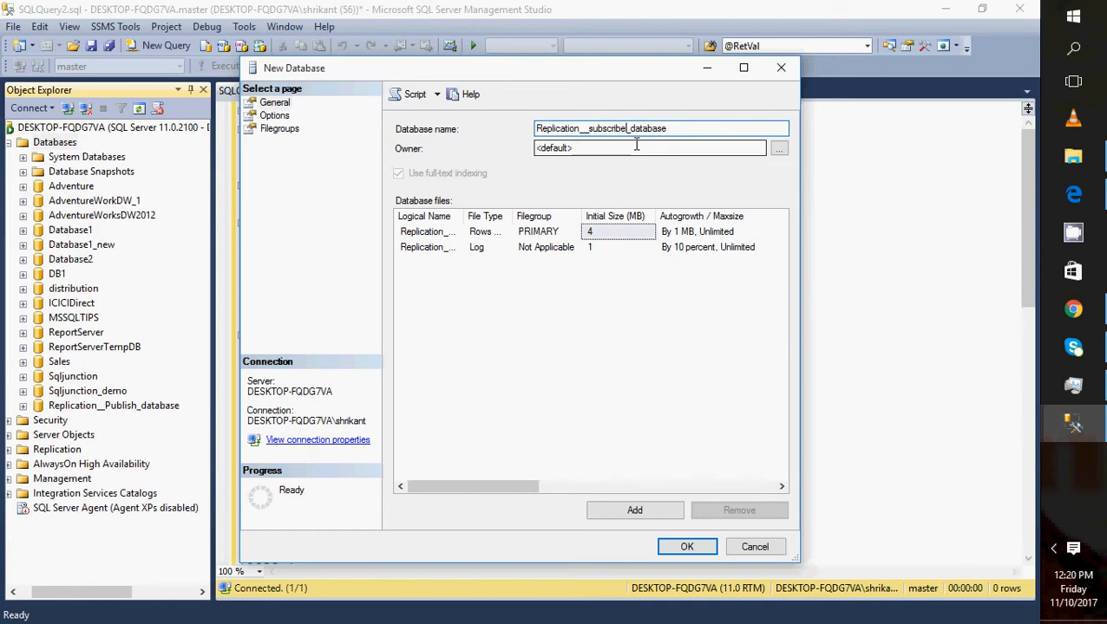
type("d")
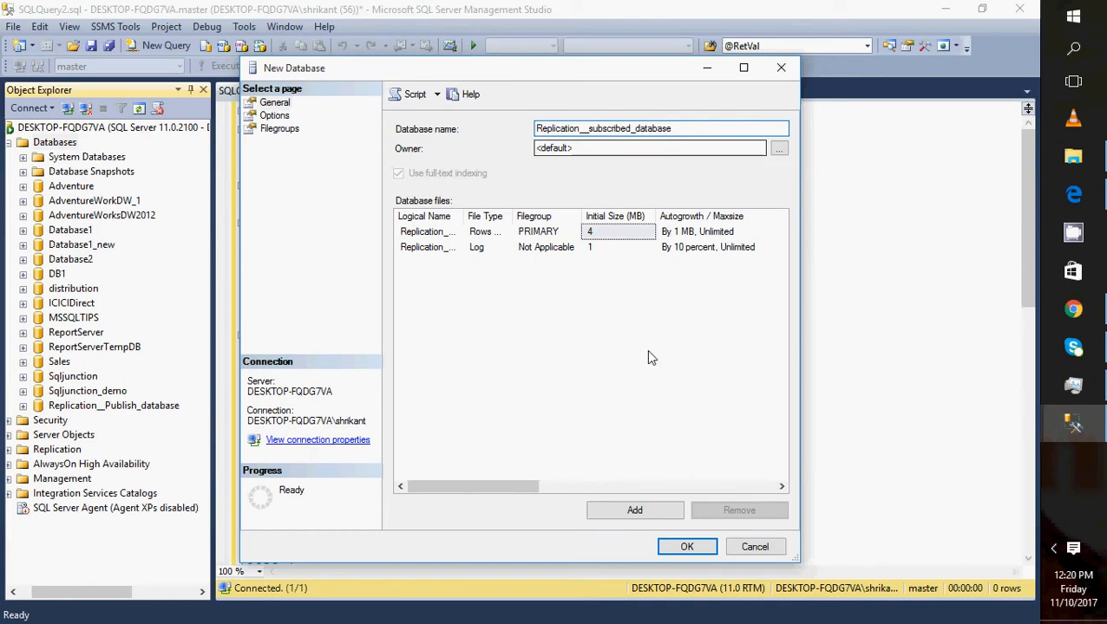
left_click(685, 547)
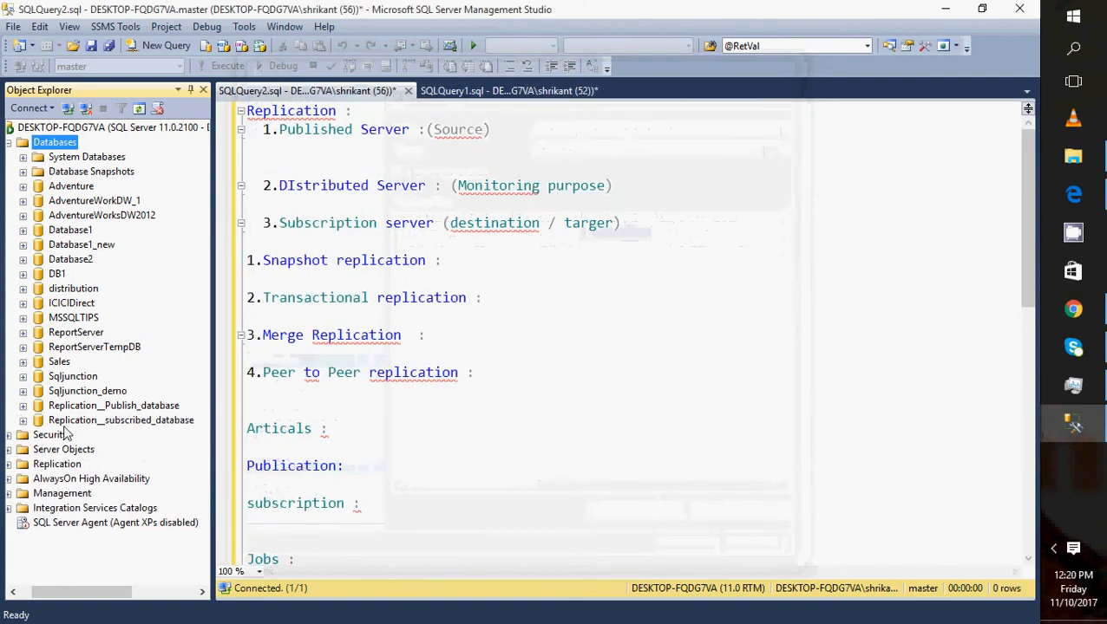
Expand both replication databases, examine the tables of Replication__Publish_database, and collapse that database again
left_click(23, 421)
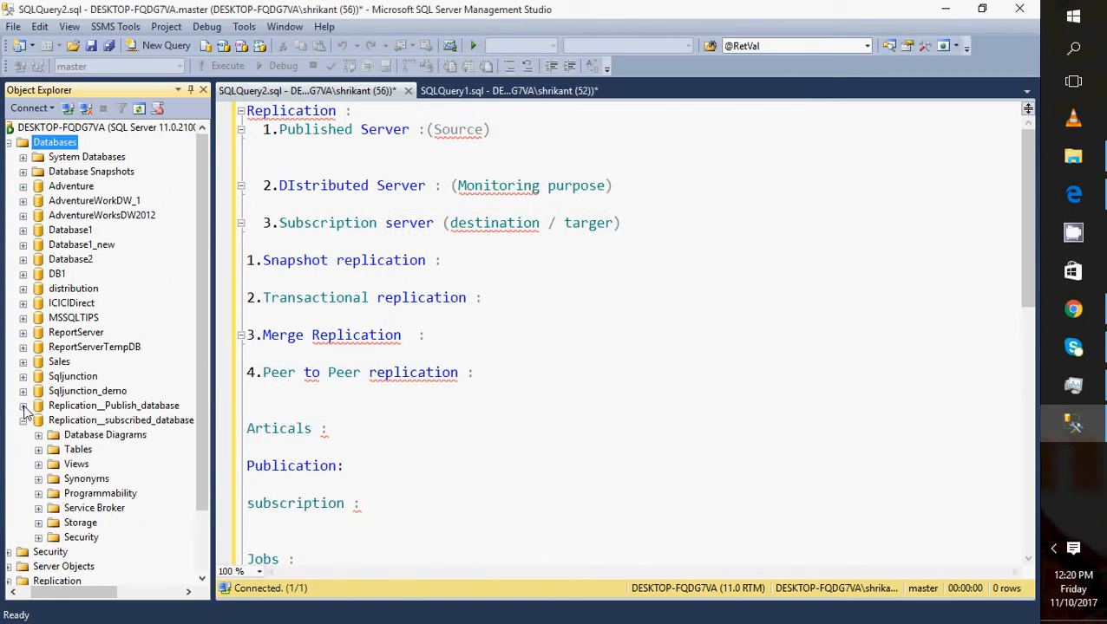
left_click(23, 406)
left_click(39, 435)
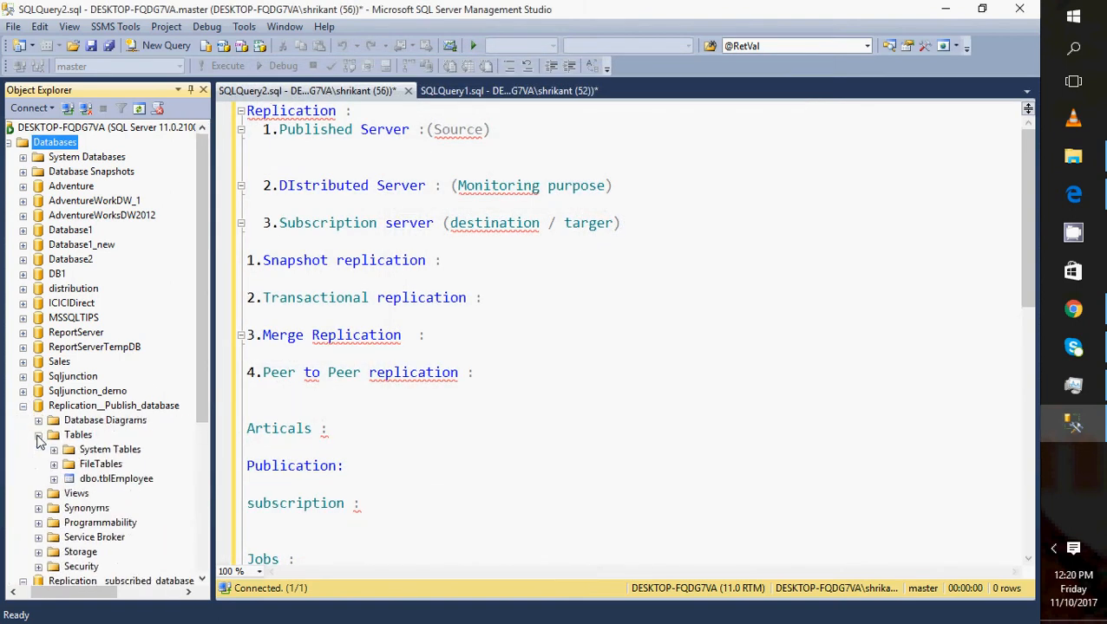
left_click(95, 482)
left_click(38, 435)
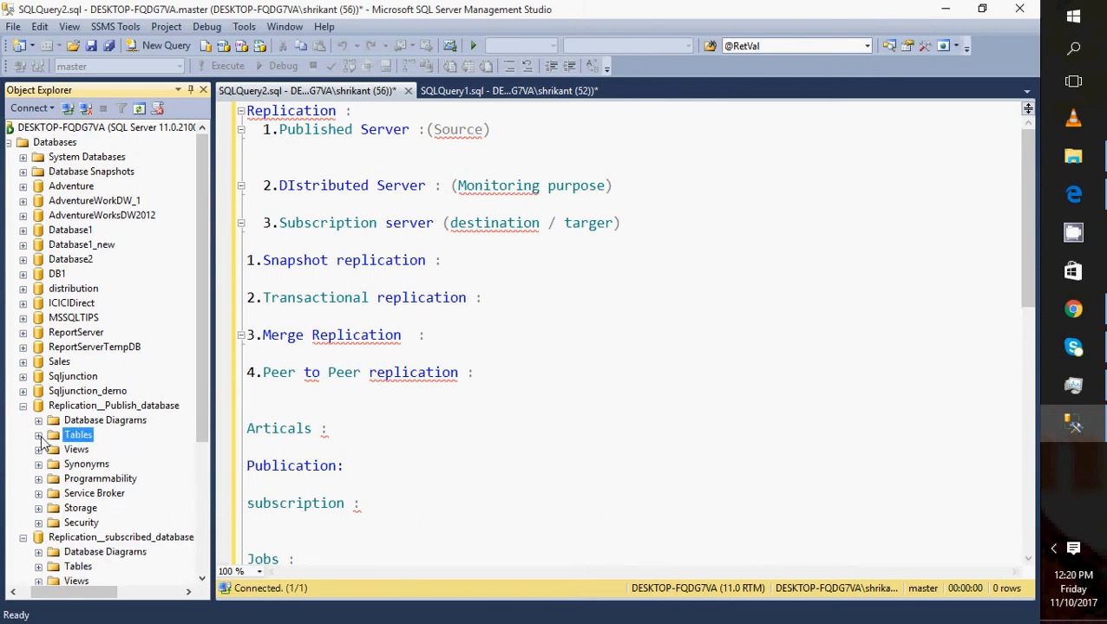
left_click(24, 406)
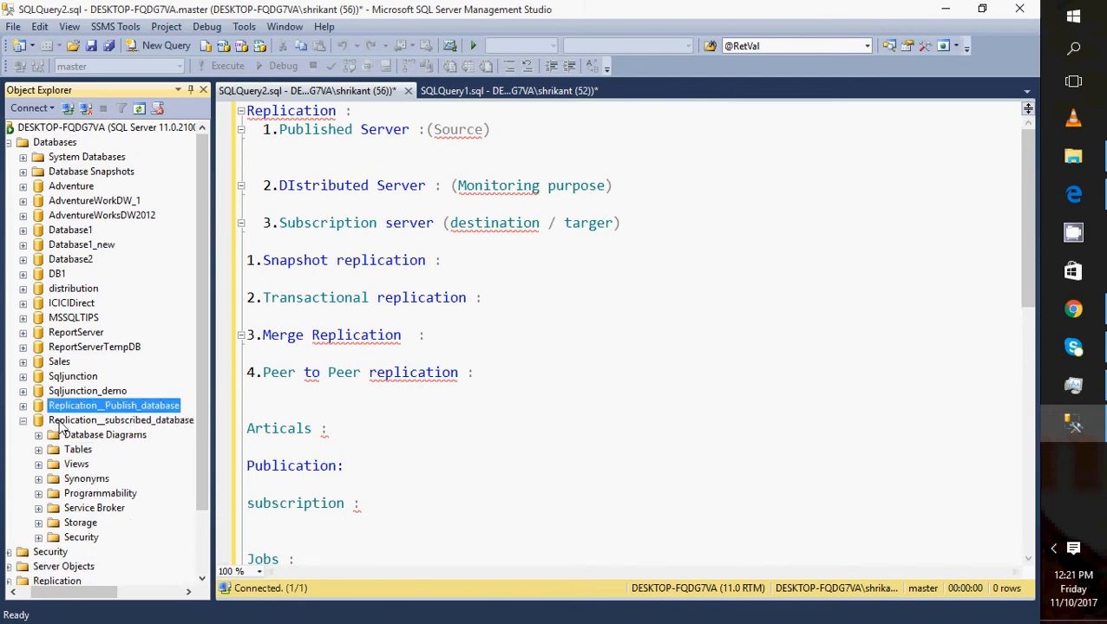
Examine and refresh the Tables folder of Replication__subscribed_database, and collapse the database
left_click(61, 423)
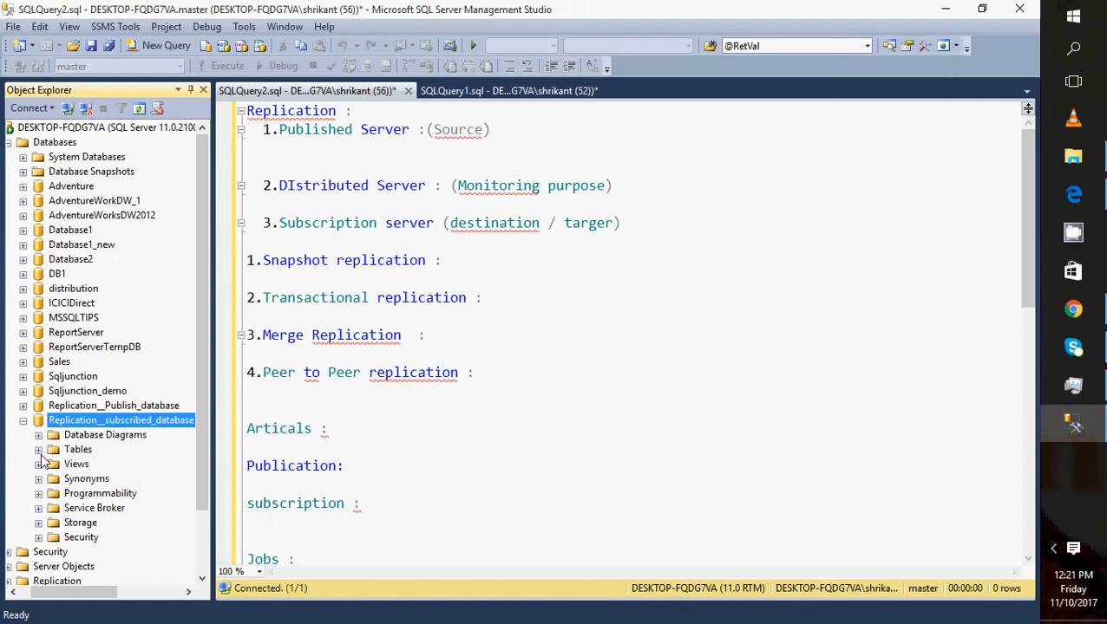
left_click(39, 449)
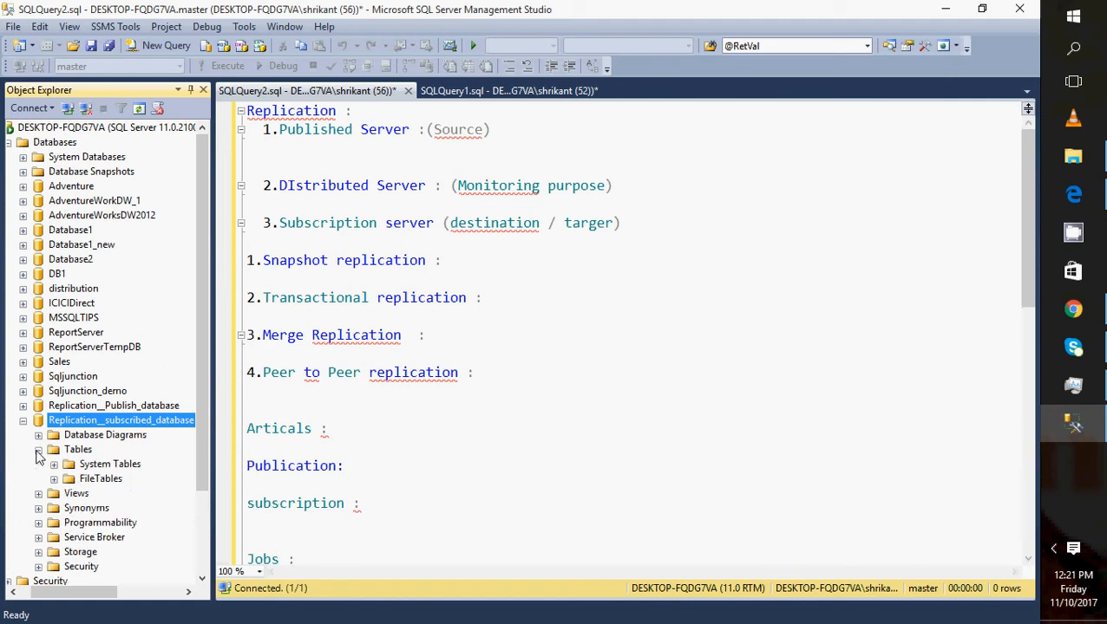
right_click(87, 425)
left_click(78, 451)
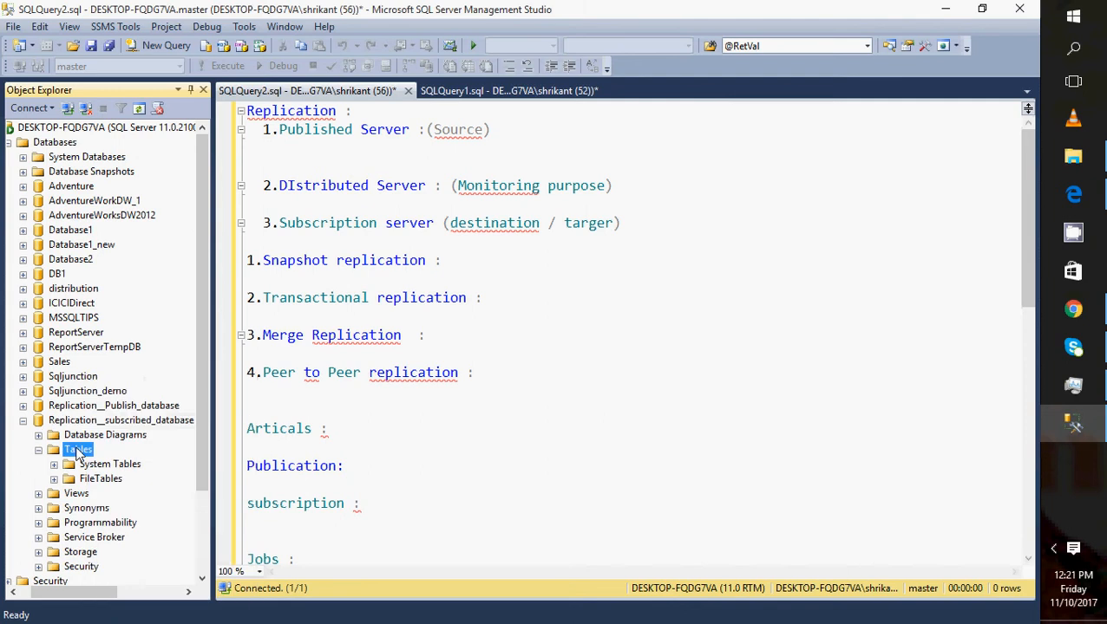
right_click(78, 451)
left_click(110, 562)
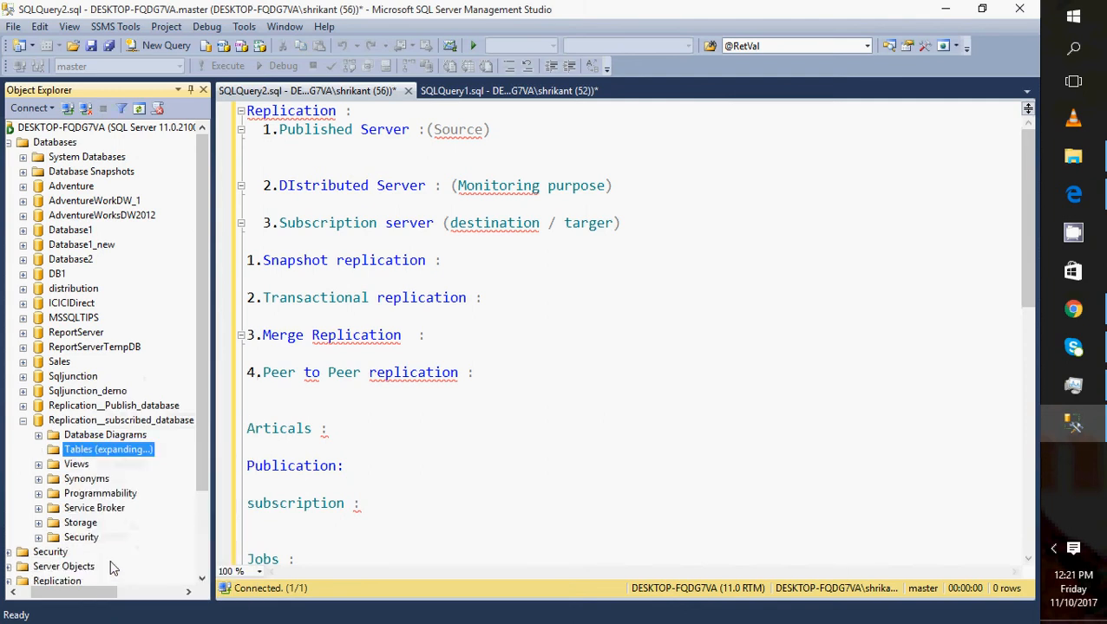
left_click(23, 420)
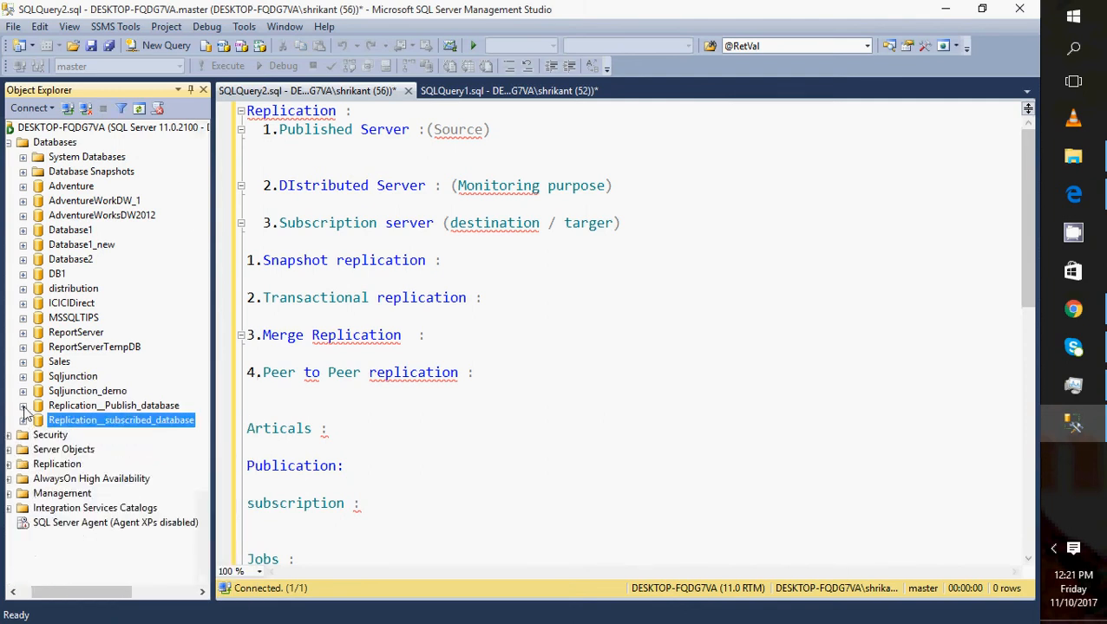
Check the table to replicate under the Tables folder of Replication__Publish_database, and collapse the database again
left_click(24, 406)
left_click(39, 435)
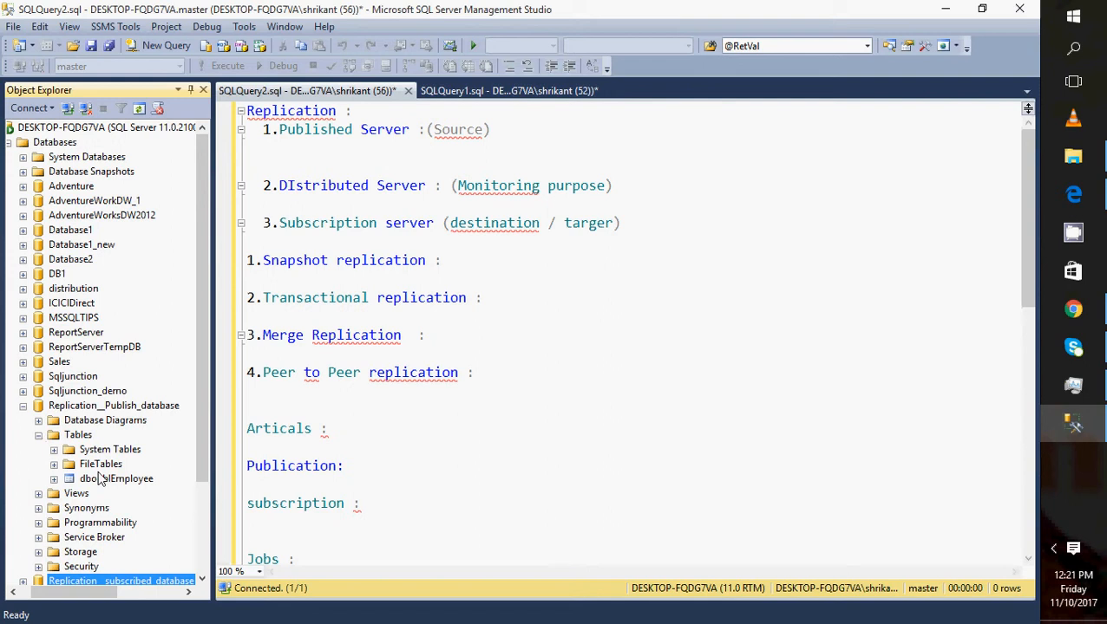
left_click(38, 435)
left_click(23, 407)
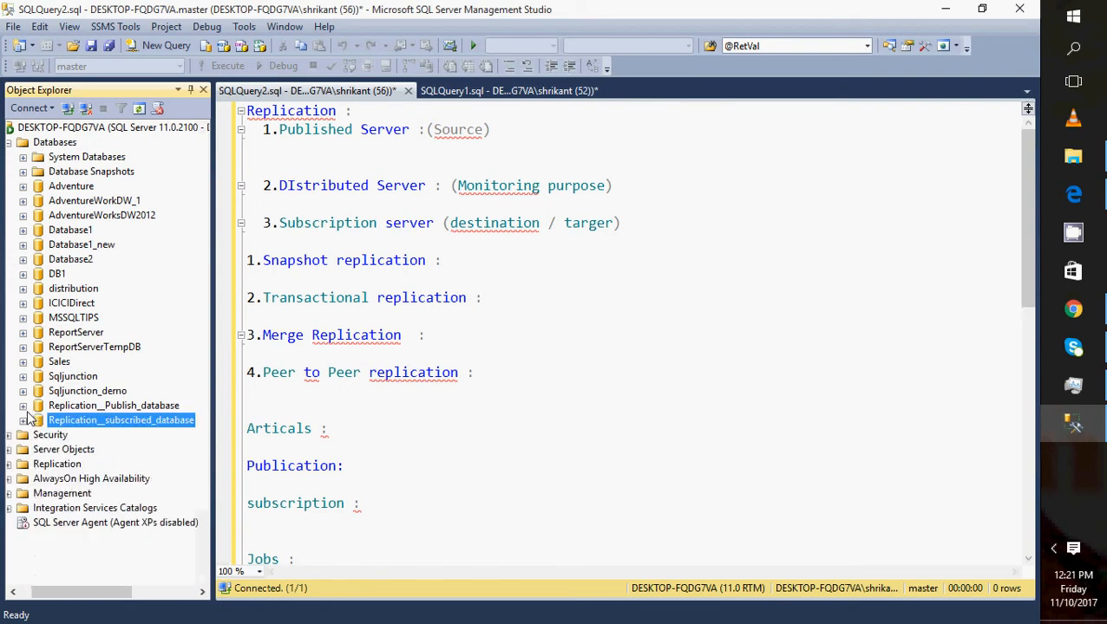
Collapse the Databases folder and start a new publication from Local Publications under Replication, passing the wizard's introduction
left_click(10, 142)
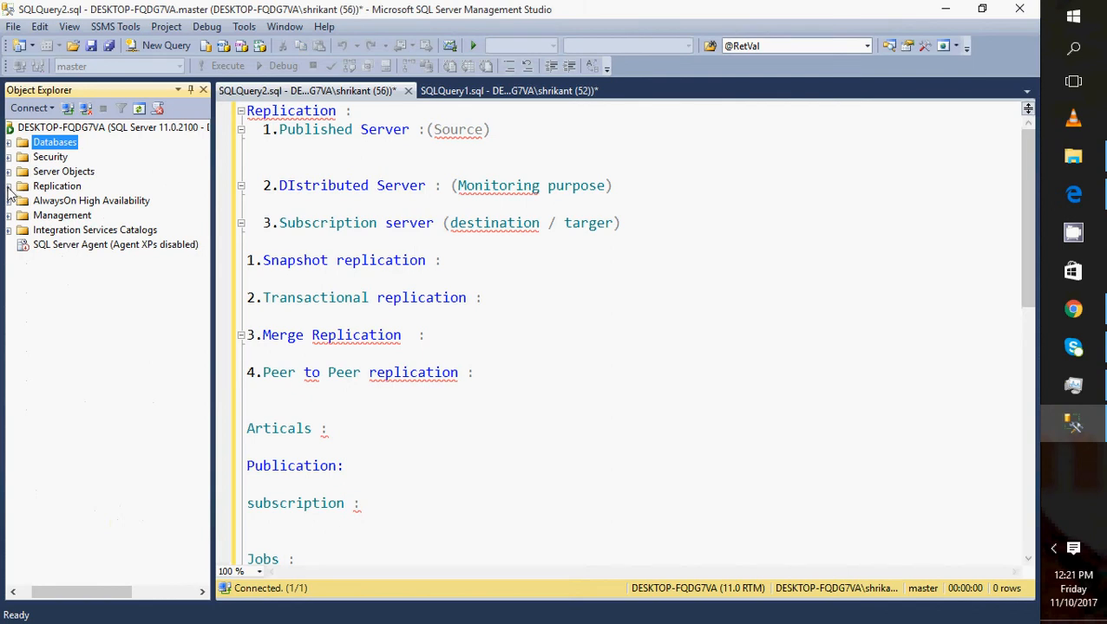
left_click(8, 188)
left_click(48, 188)
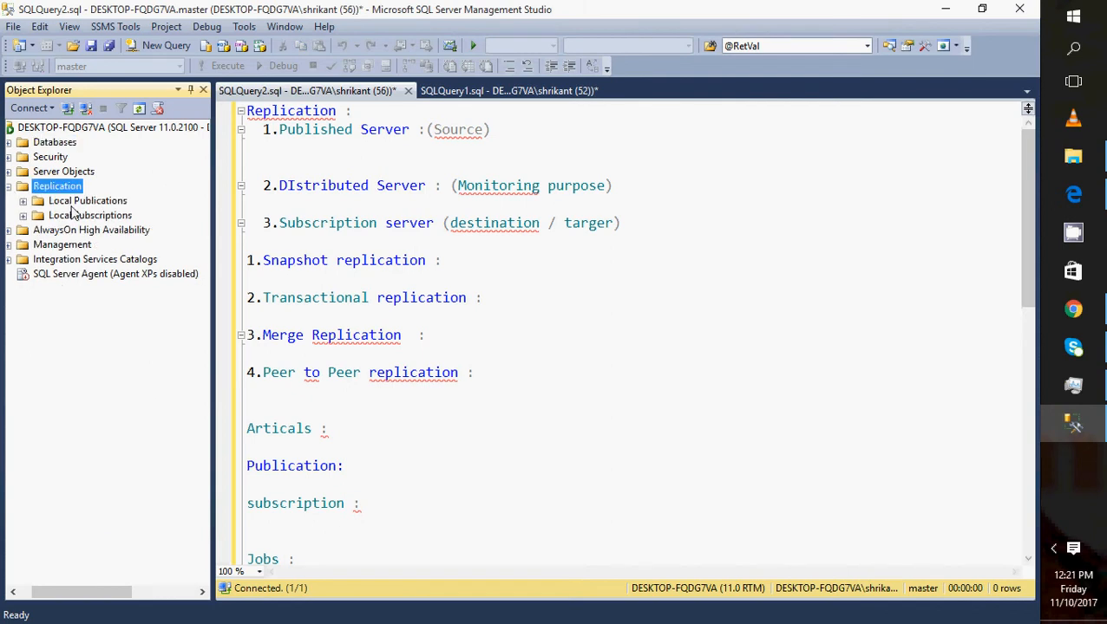
right_click(71, 201)
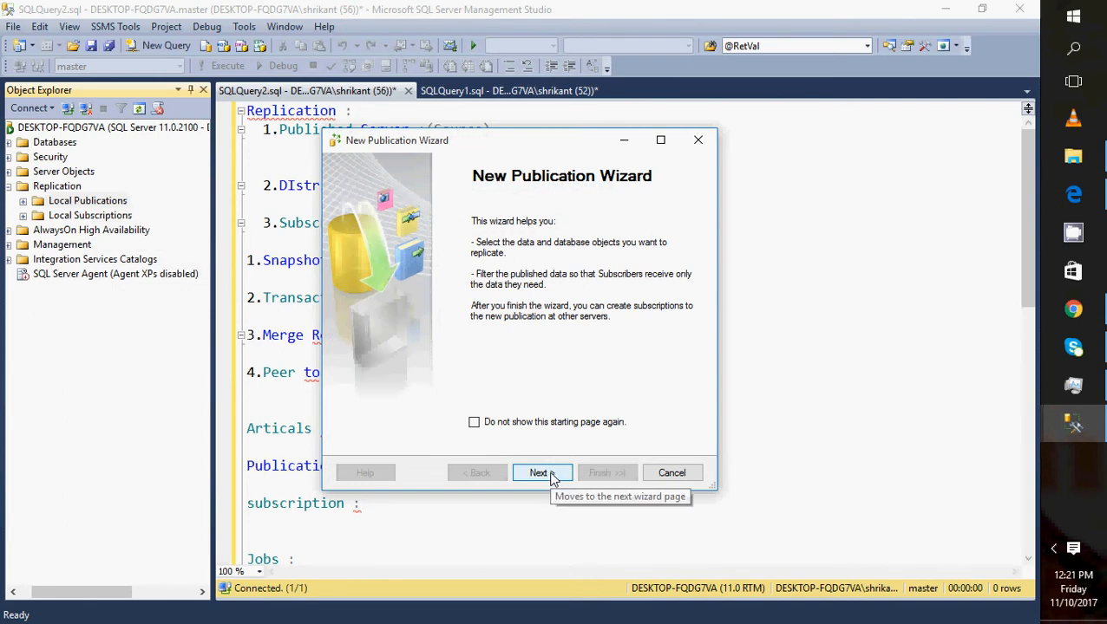
left_click(551, 475)
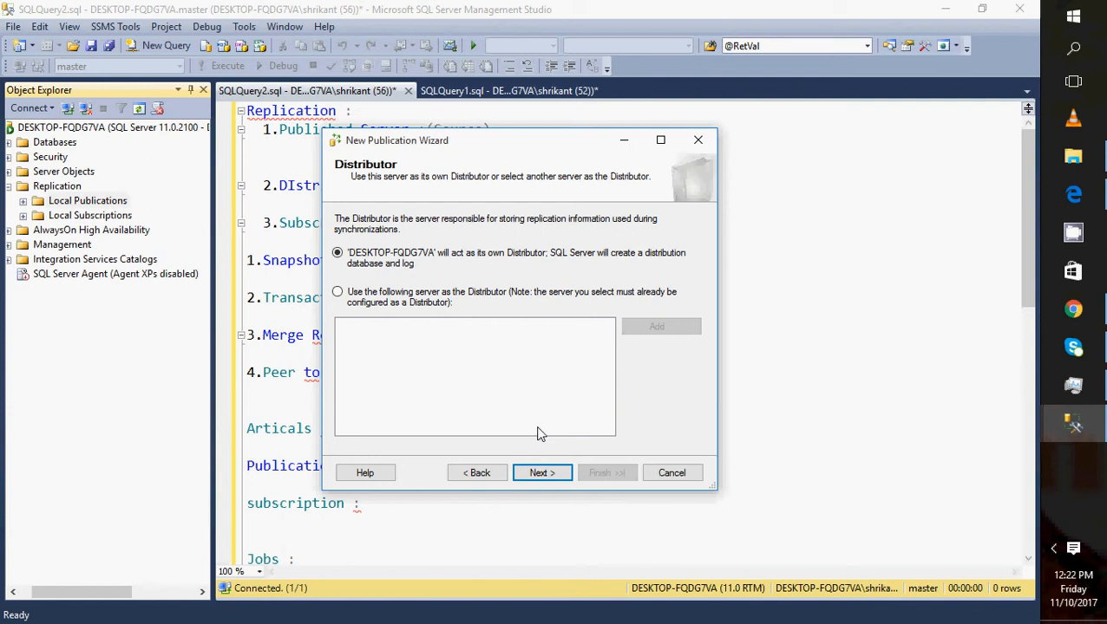
Keep DESKTOP-FQDG7VA as its own Distributor for the new publication
left_click(543, 473)
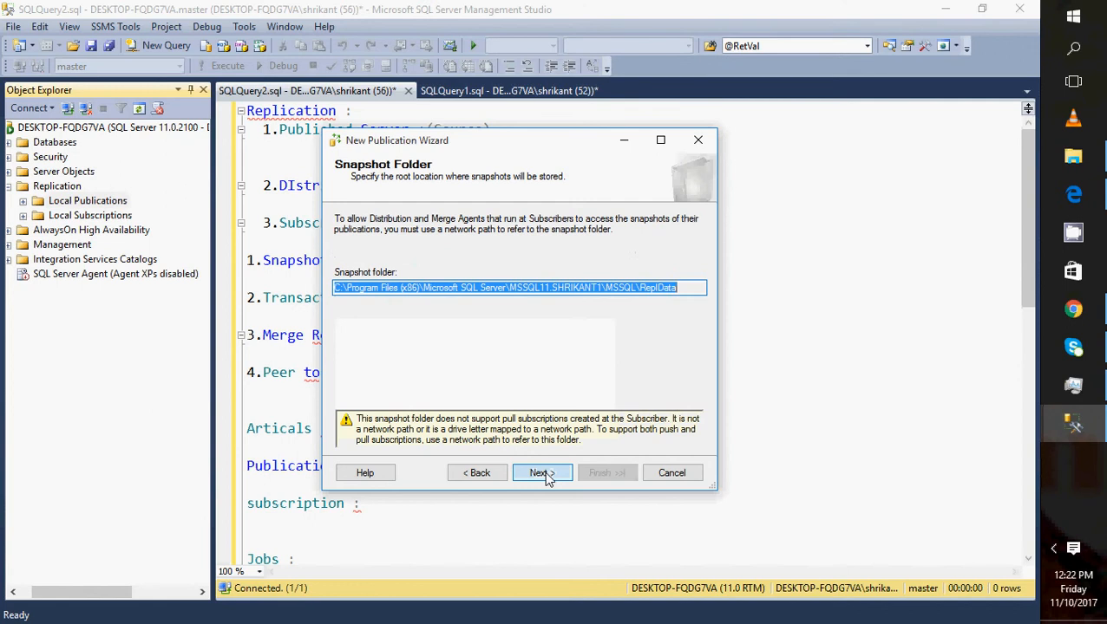
left_click(475, 473)
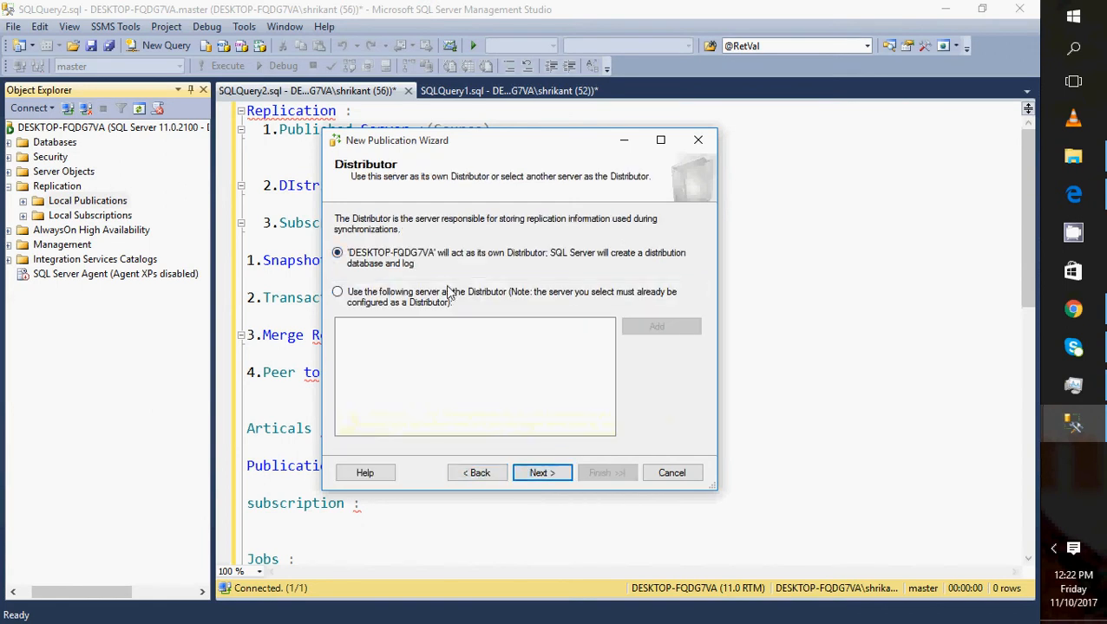
left_click(539, 475)
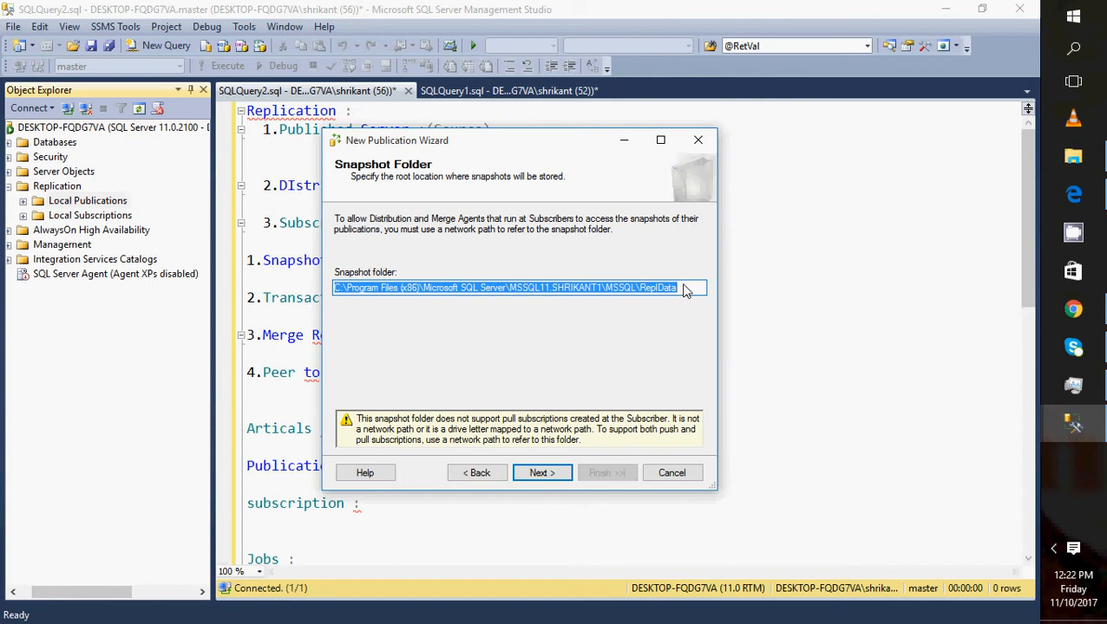
Try to shorten the snapshot folder path by deleting the instance subfolders before ReplData, and undo the deletion
double_click(671, 294)
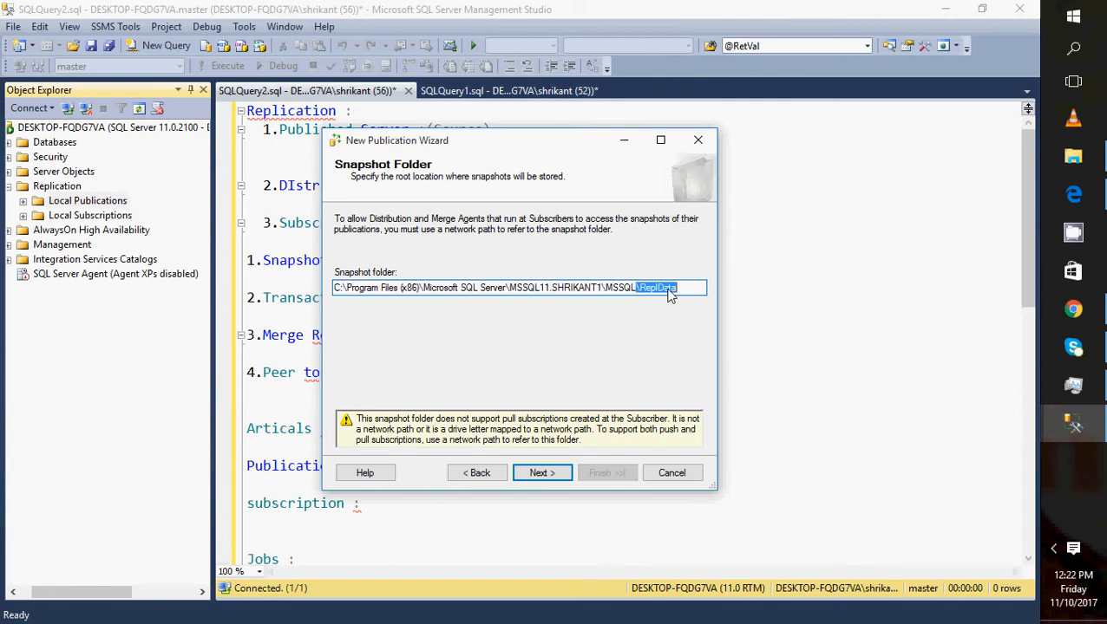
left_click(617, 284)
key("BackSpace")
key("BackSpace")
key("BackSpace")
key("BackSpace")
key("BackSpace")
key("BackSpace")
key("BackSpace")
key("BackSpace")
key("BackSpace")
key("BackSpace")
key("BackSpace")
key("BackSpace")
key("BackSpace")
key("BackSpace")
key("BackSpace")
key("BackSpace")
key("BackSpace")
key("BackSpace")
key("BackSpace")
key("BackSpace")
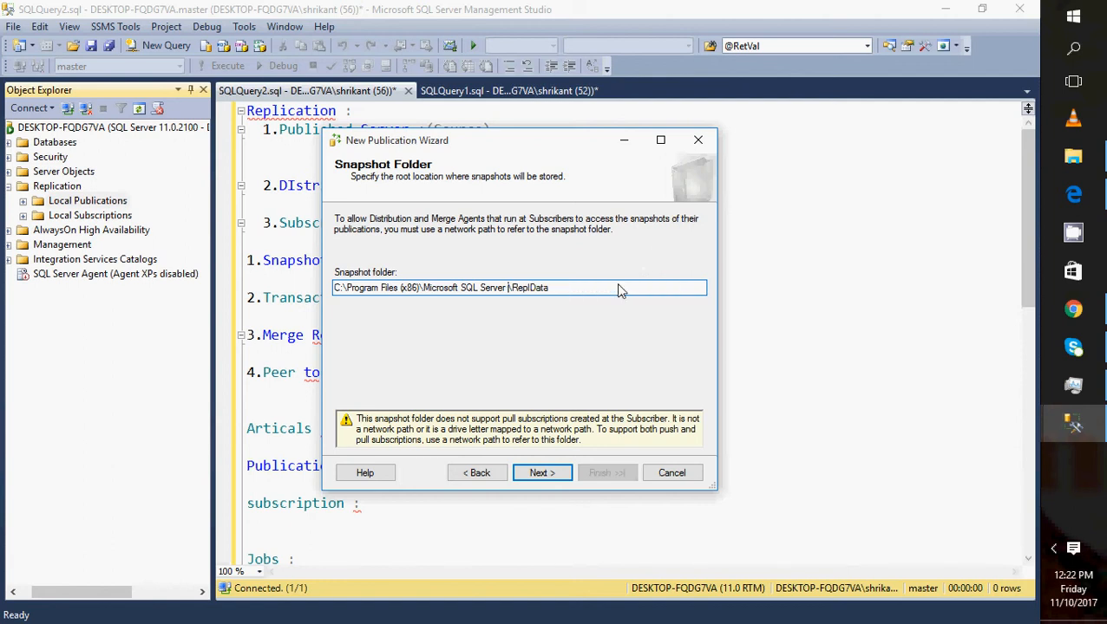
key("ctrl+z")
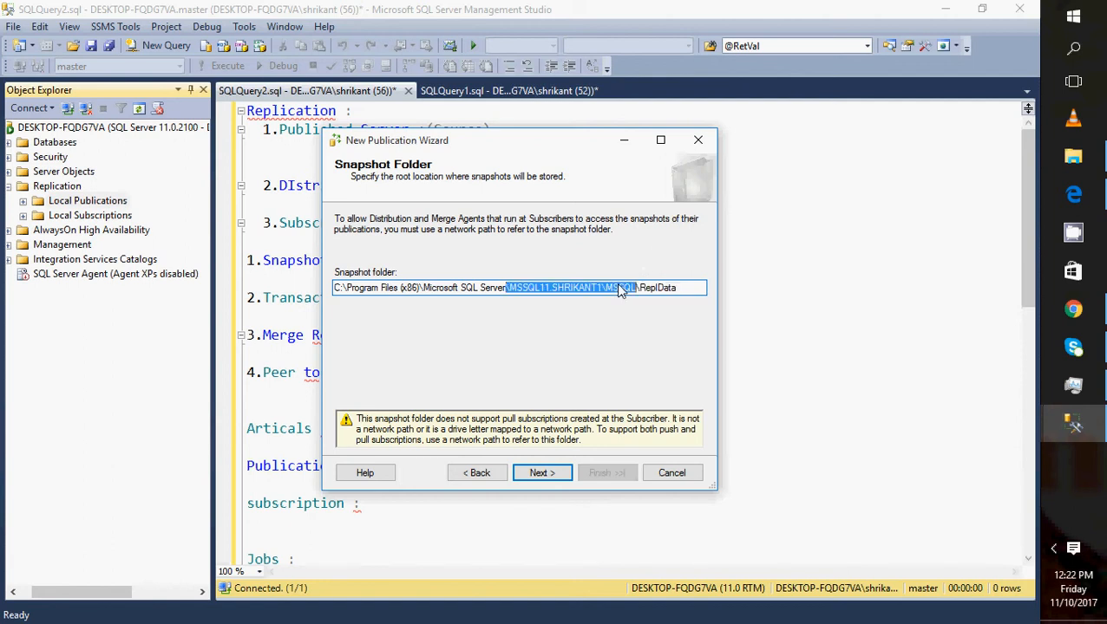
left_click(680, 289)
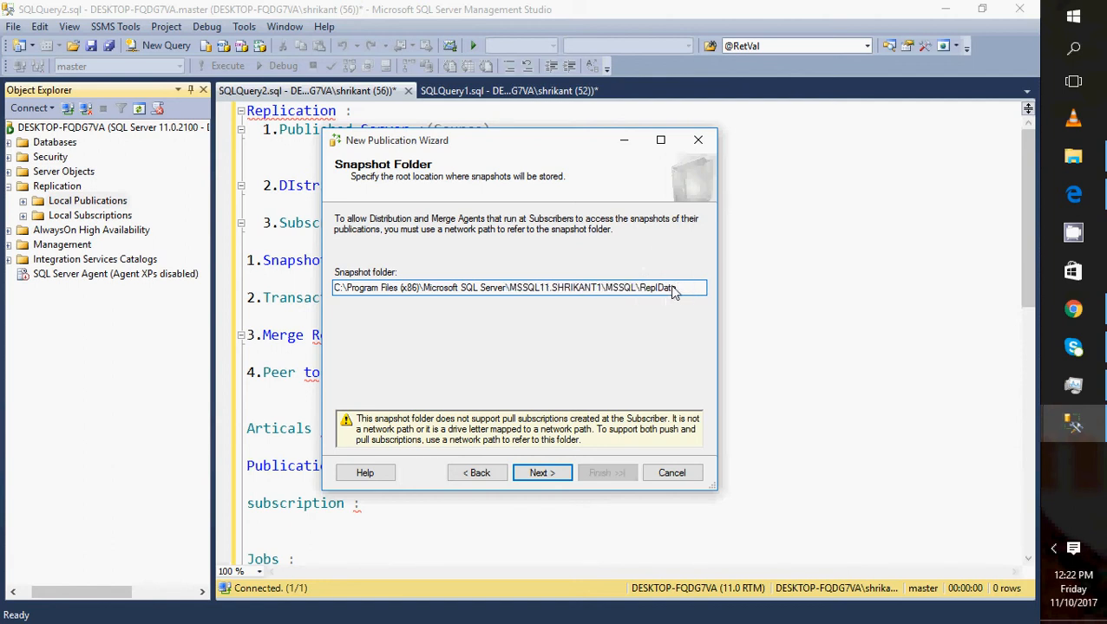
left_click_drag(673, 292, 345, 303)
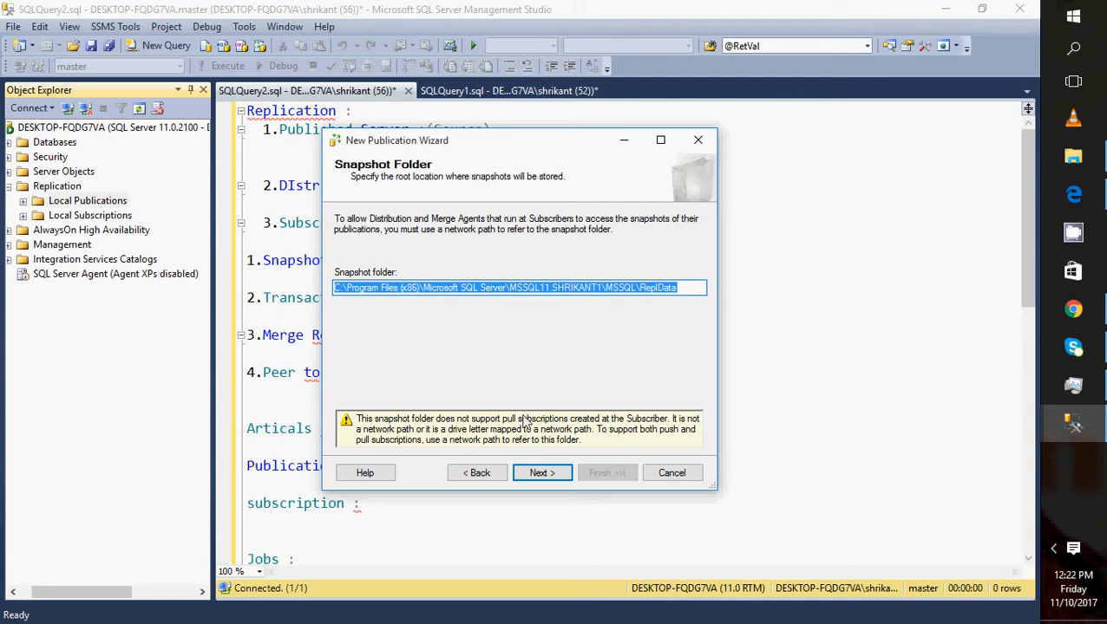
Keep the default snapshot folder and set up Replication__Publish_database as the source of a Snapshot publication
left_click(551, 479)
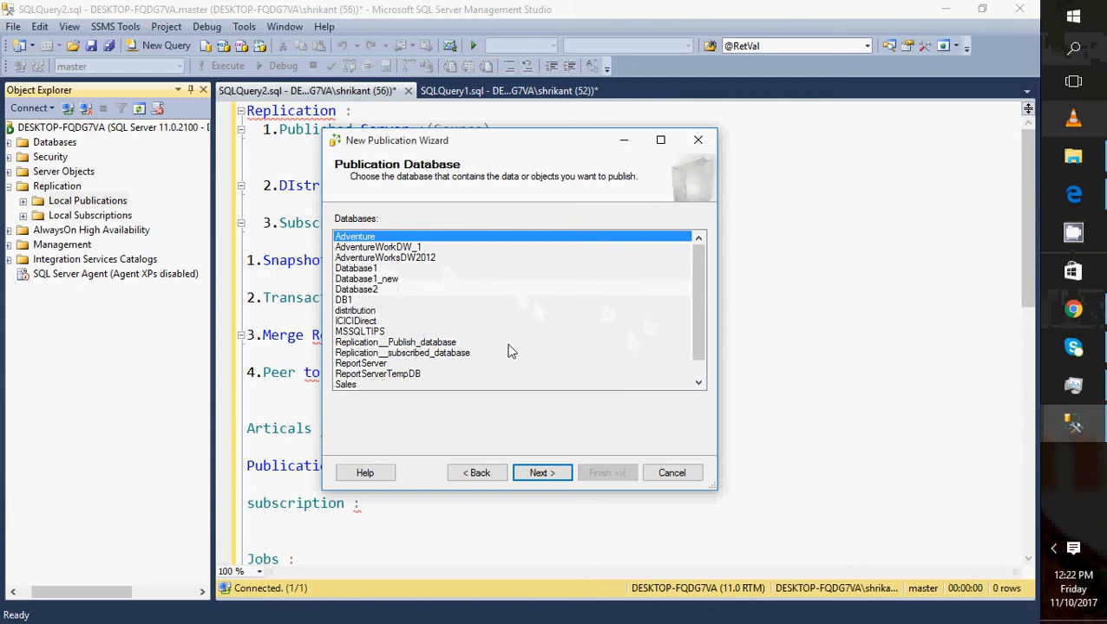
left_click(444, 345)
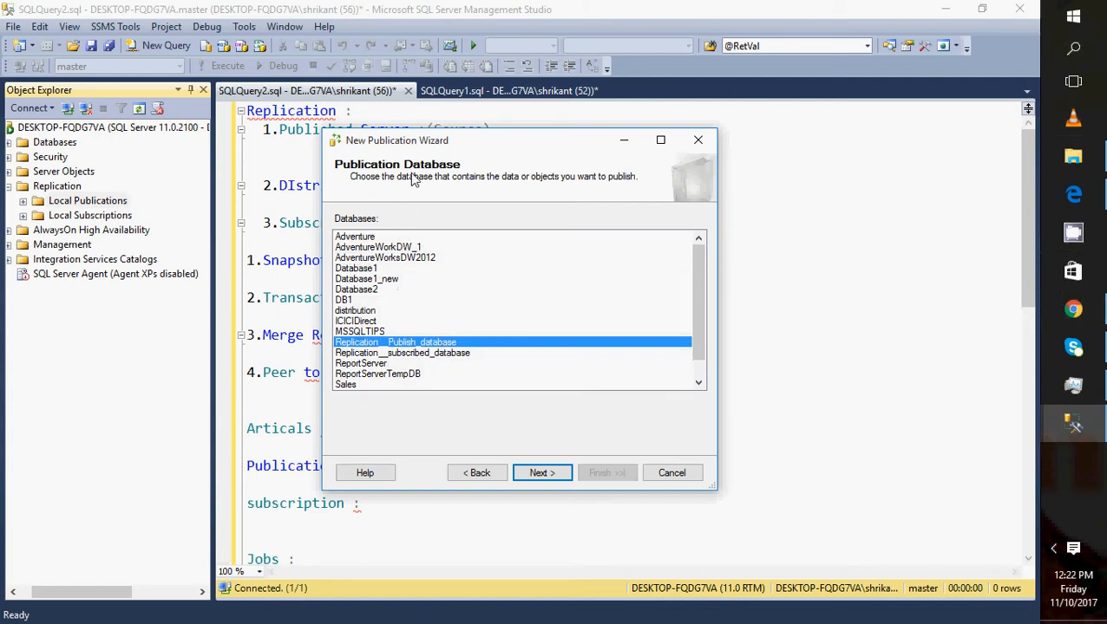
left_click(534, 477)
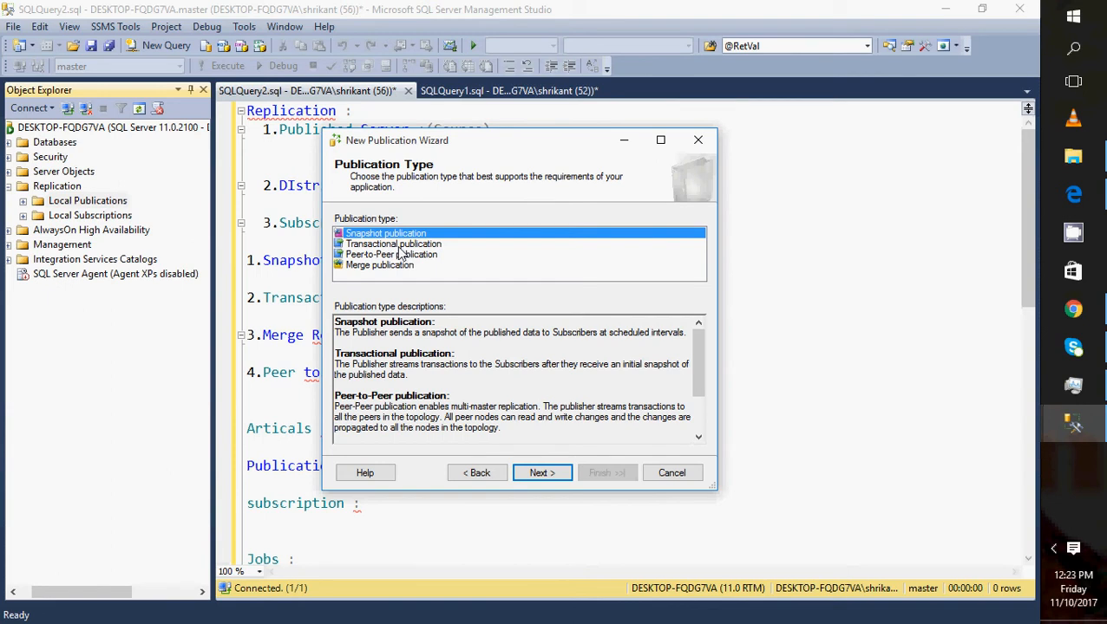
left_click(538, 475)
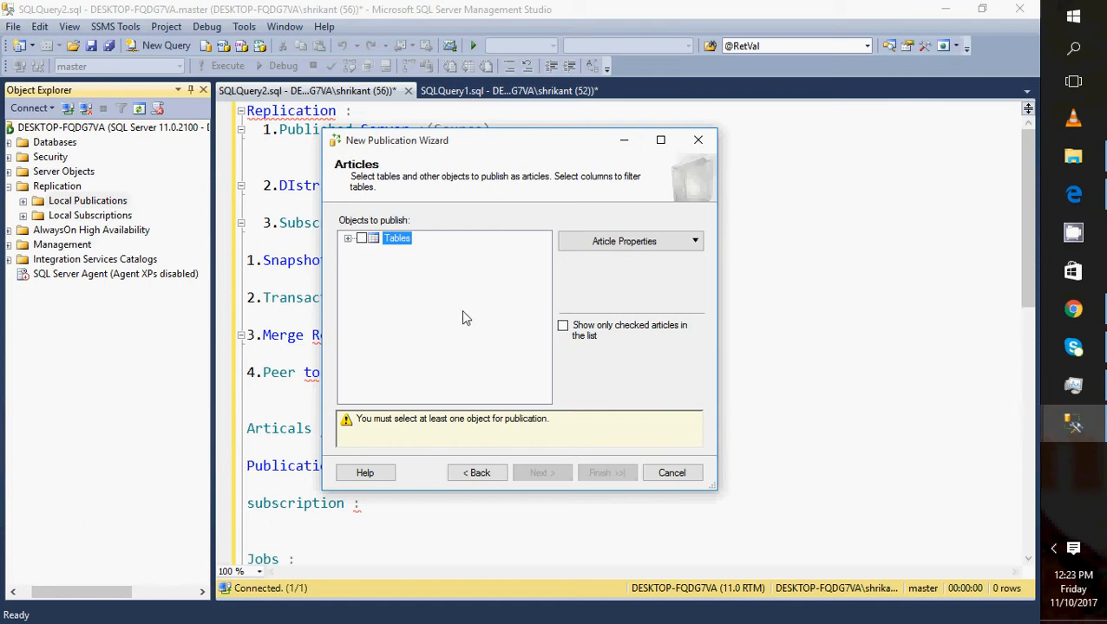
Publish the tblEmployee table with all its columns as an article and continue without filtering any rows
left_click(348, 239)
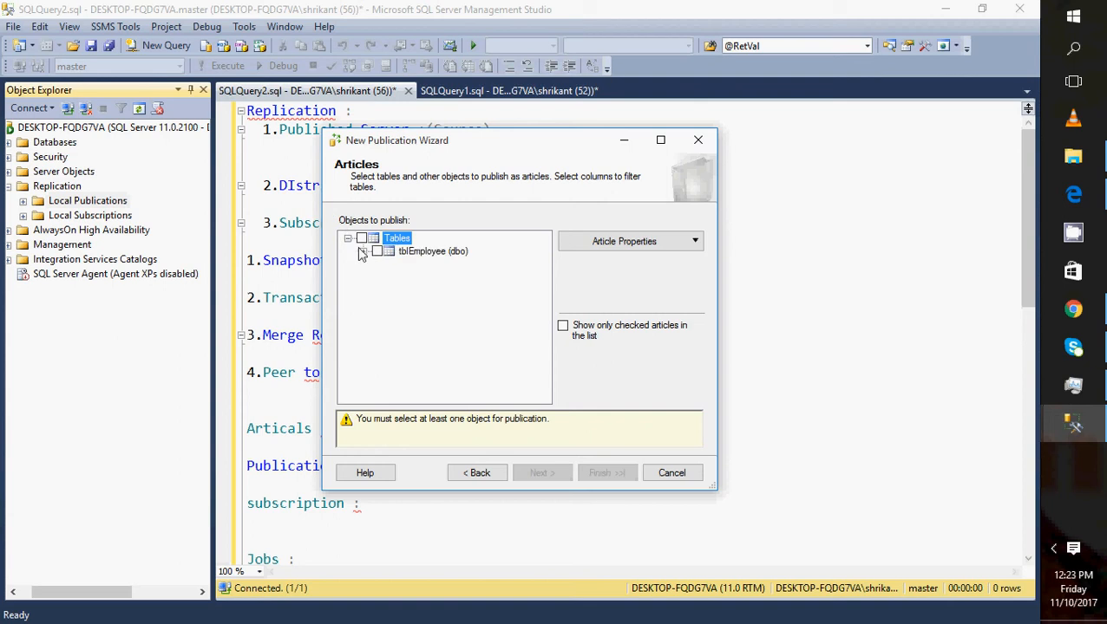
left_click(363, 251)
left_click(379, 255)
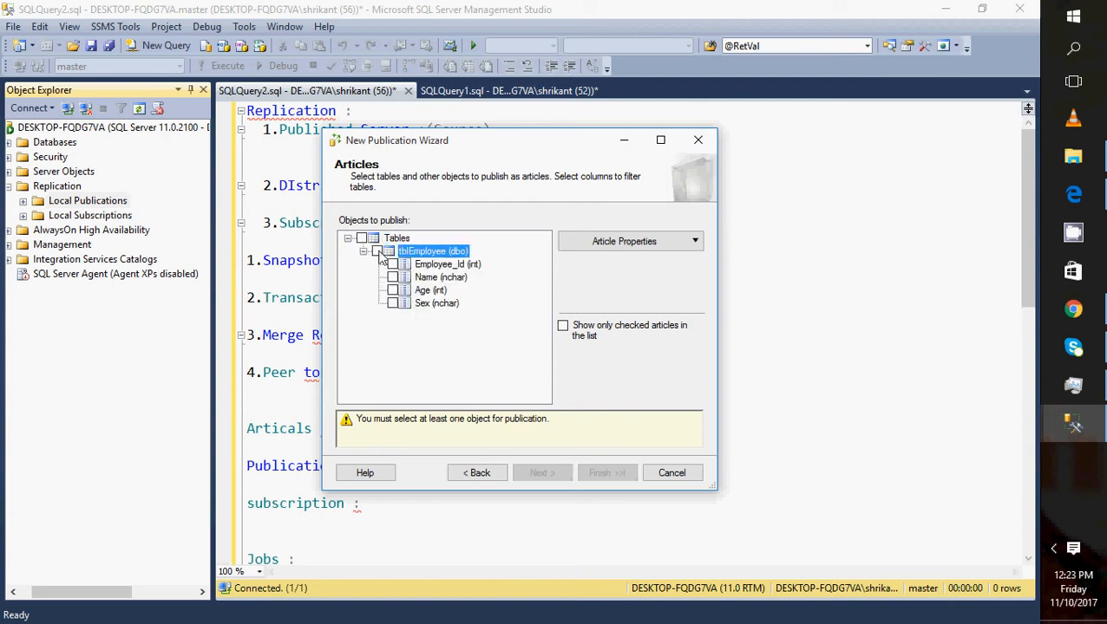
left_click(378, 252)
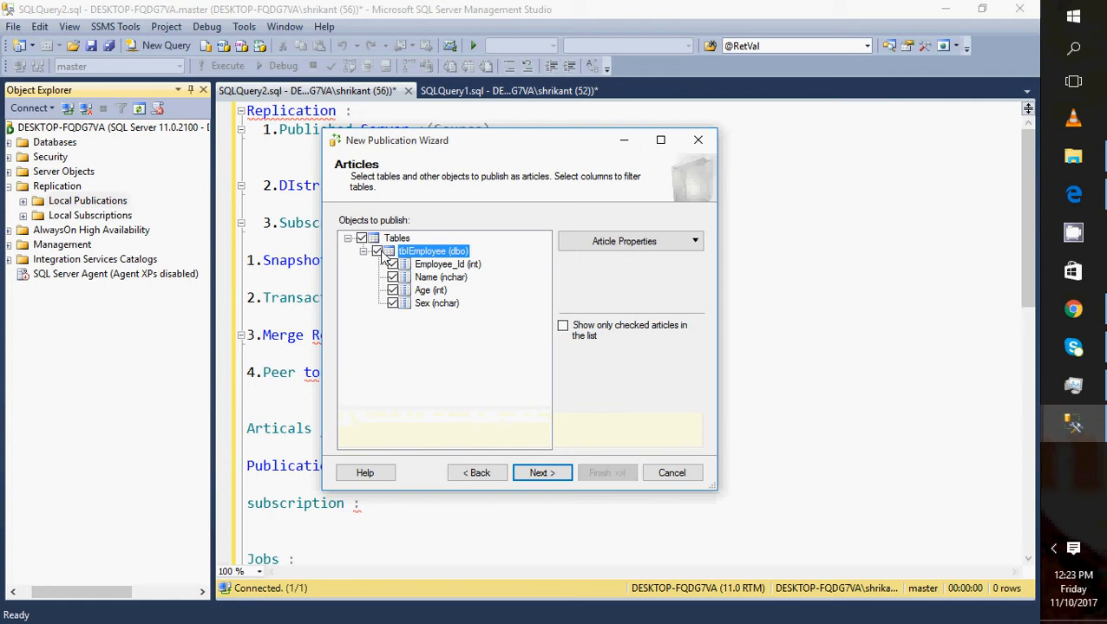
left_click(598, 242)
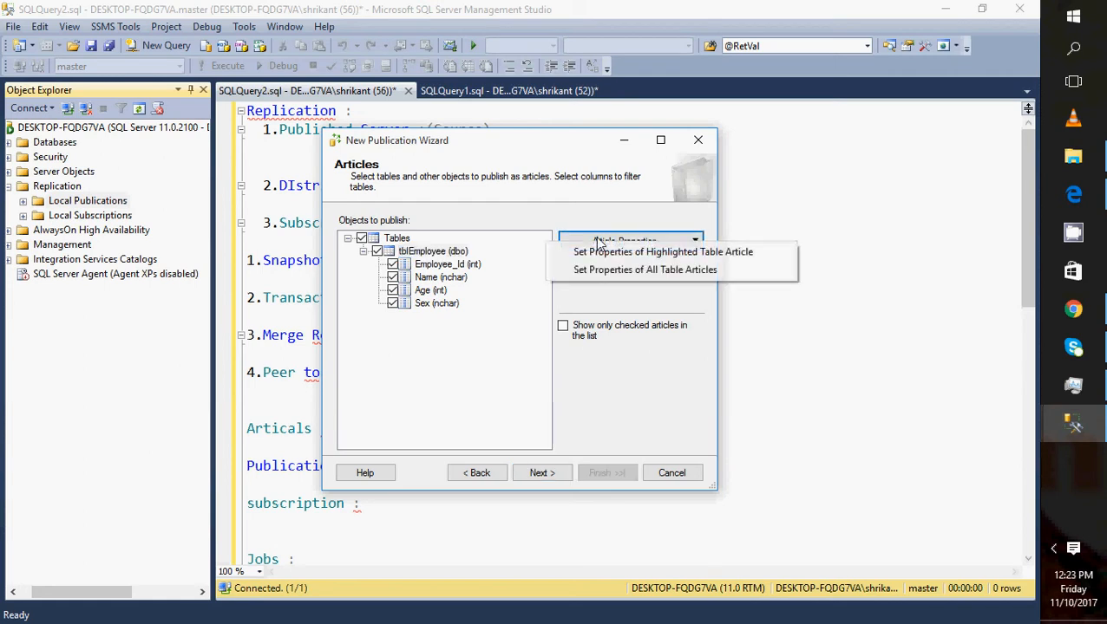
left_click(605, 296)
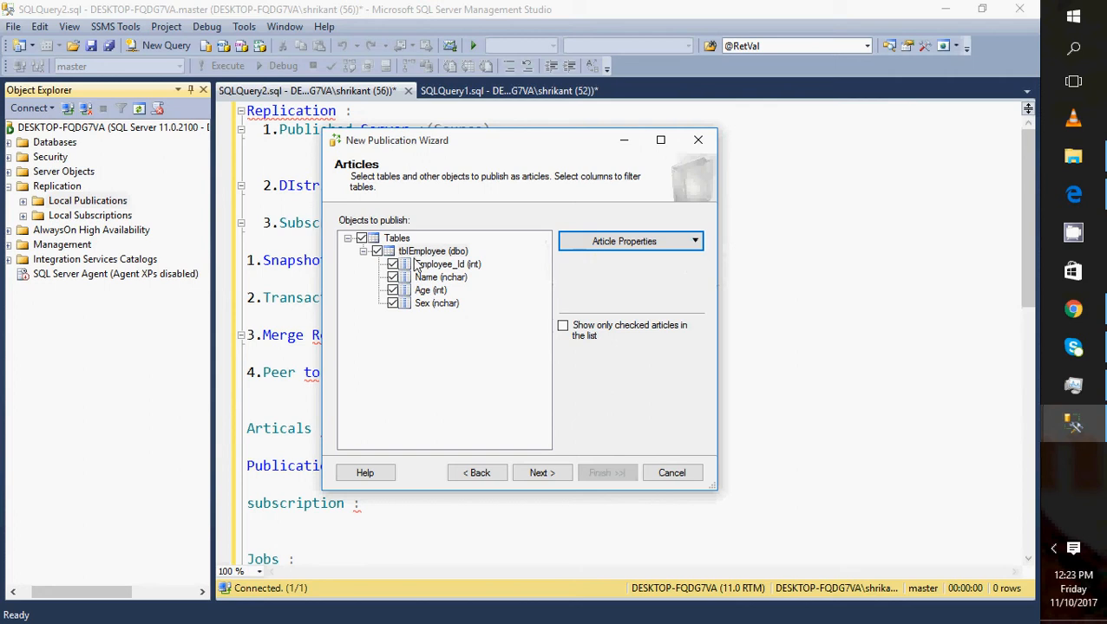
left_click(363, 251)
left_click(363, 252)
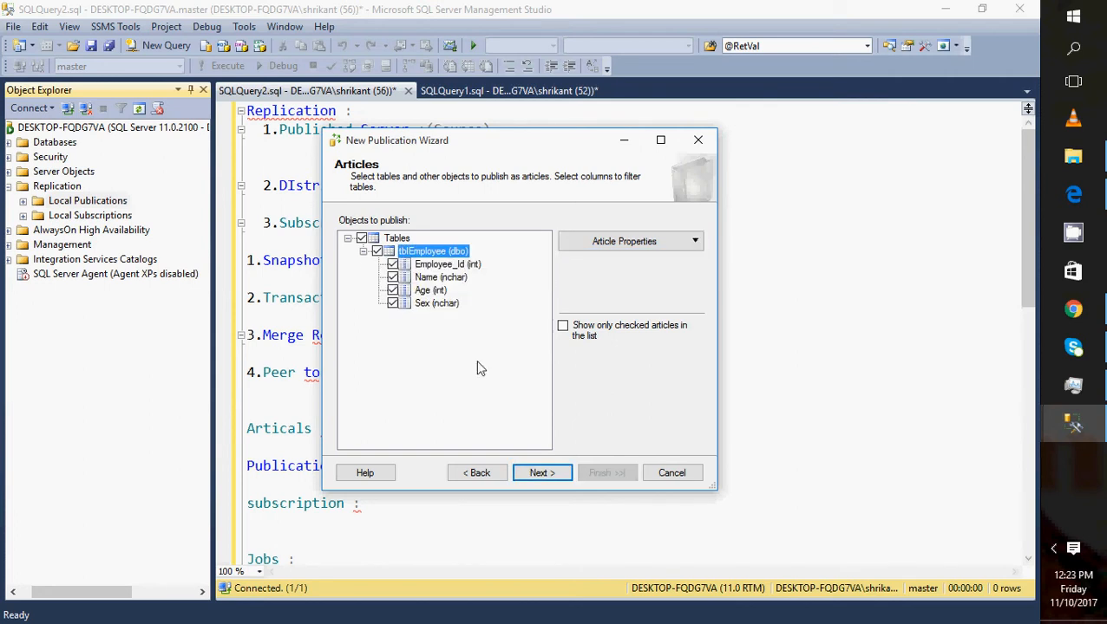
left_click(541, 473)
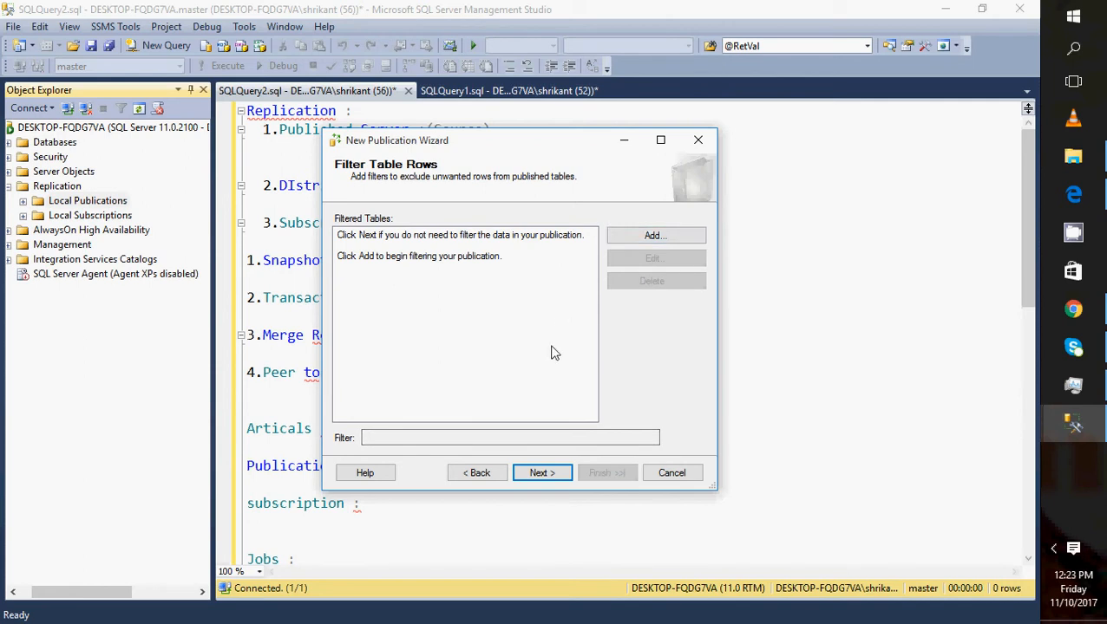
left_click(544, 476)
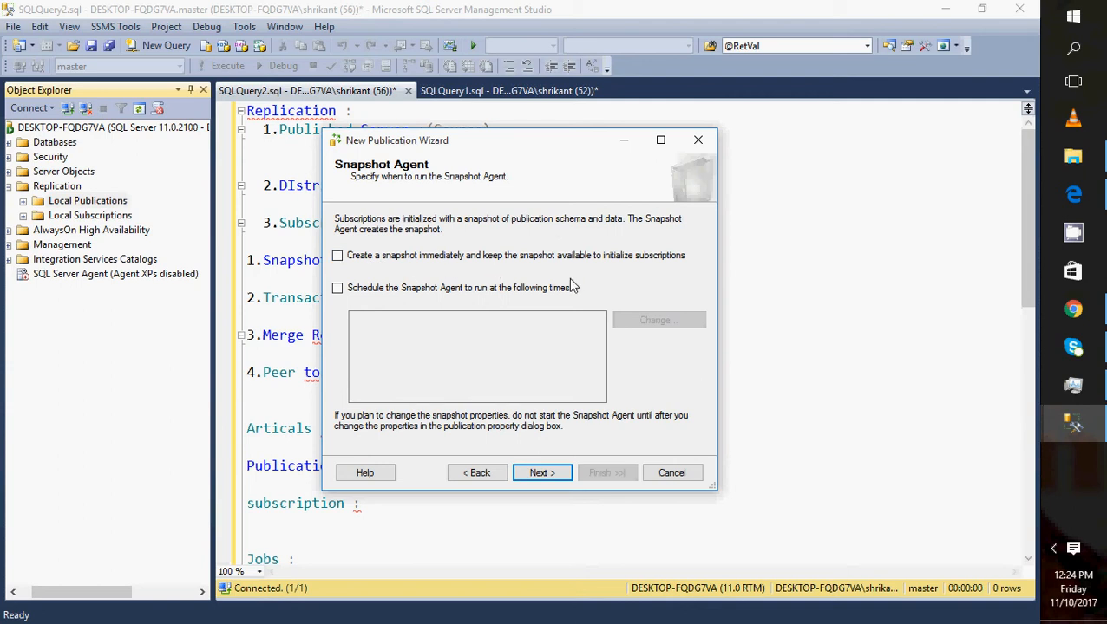
left_click(337, 289)
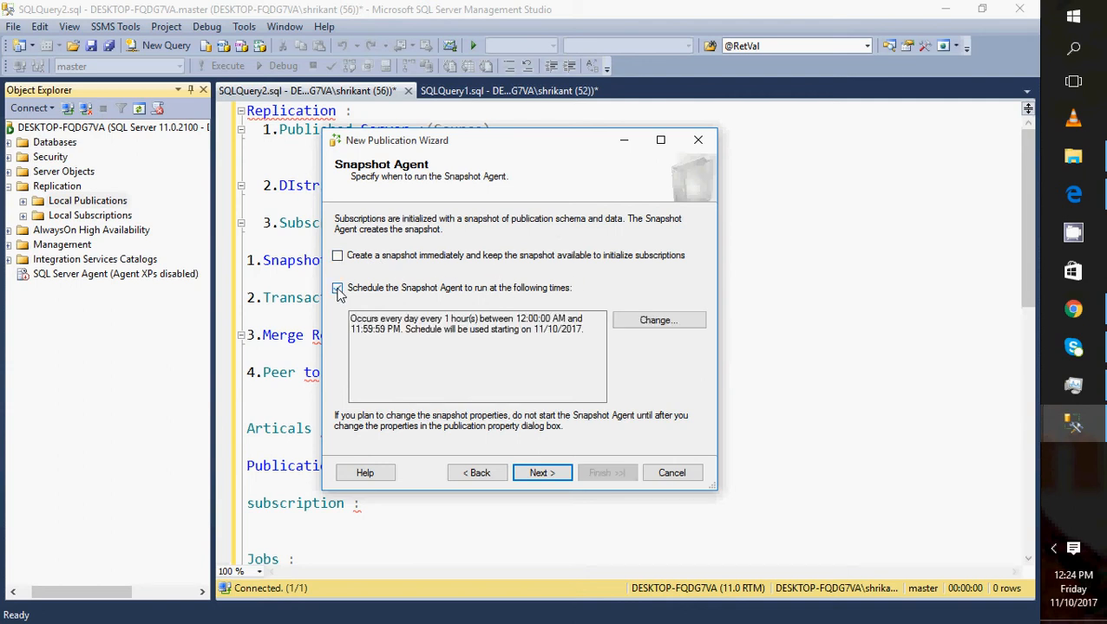
left_click(638, 328)
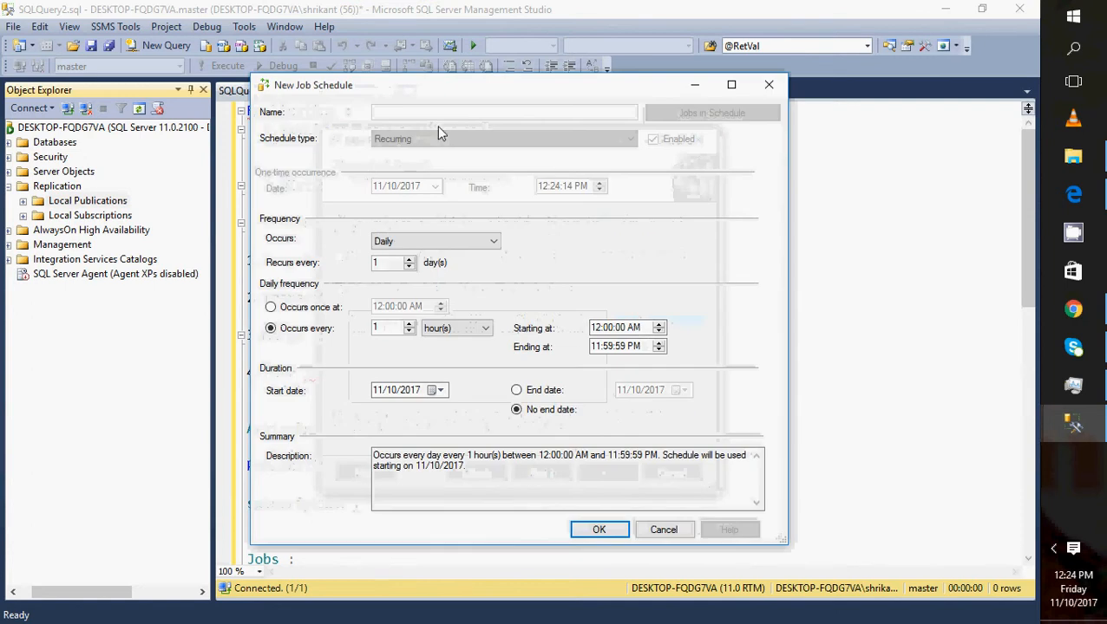
left_click(664, 530)
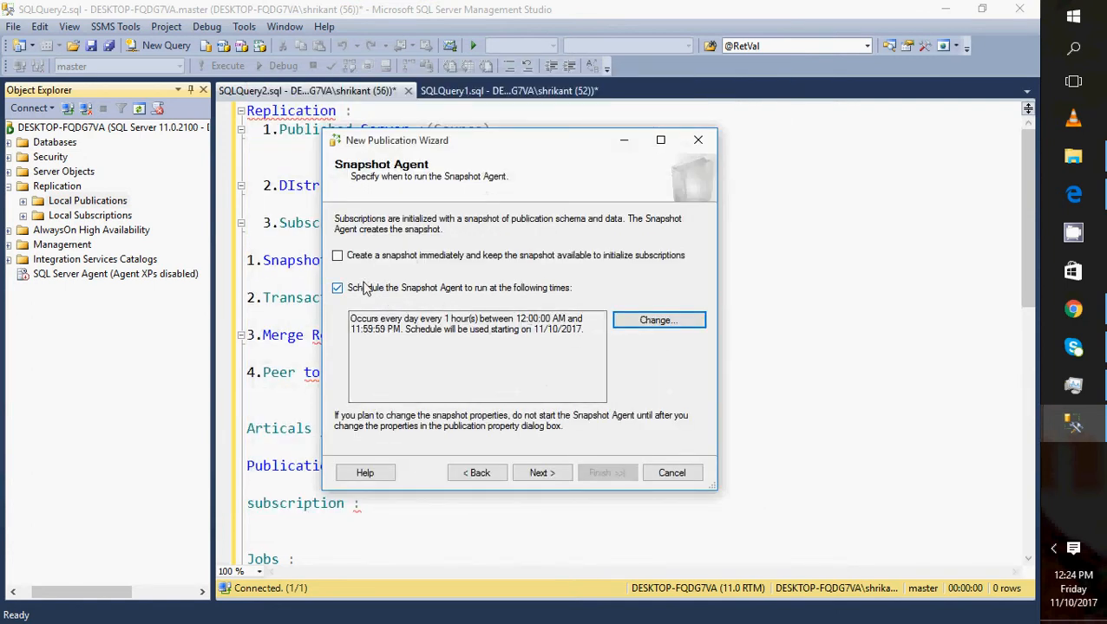
left_click(337, 288)
Set the snapshot to be created immediately and run the Snapshot Agent under the SQL Server Agent service account
left_click(337, 256)
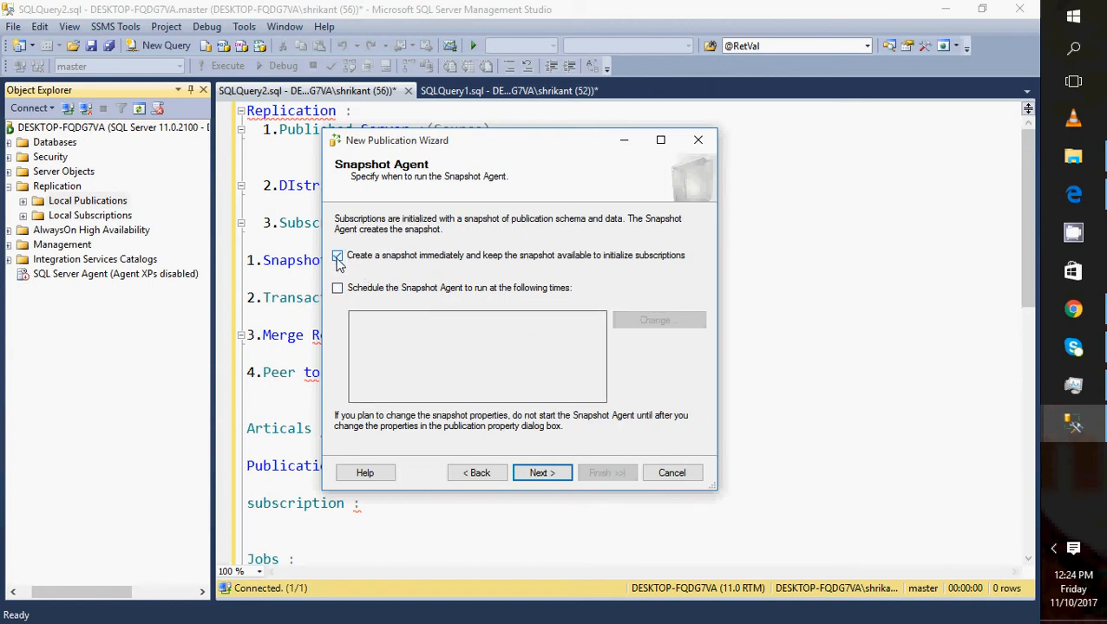
left_click(541, 473)
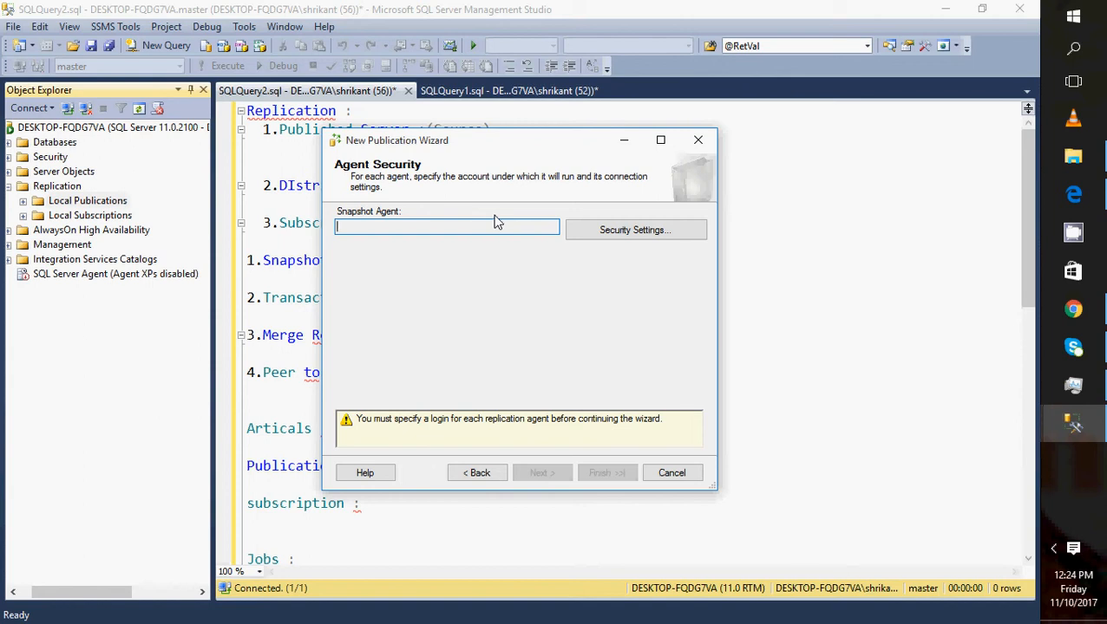
left_click(607, 231)
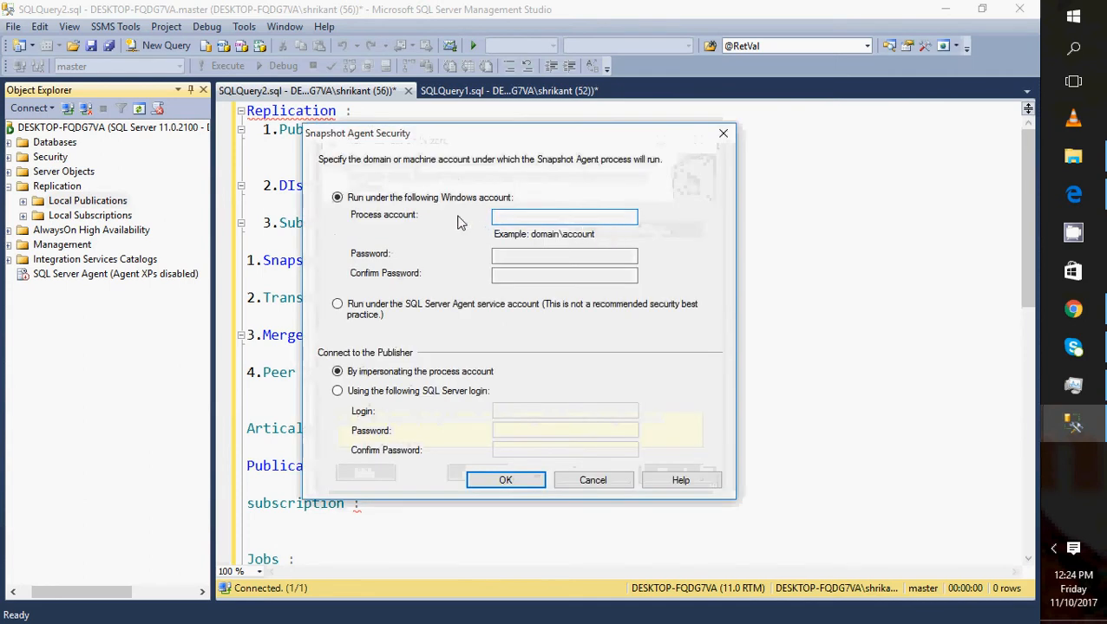
left_click(349, 312)
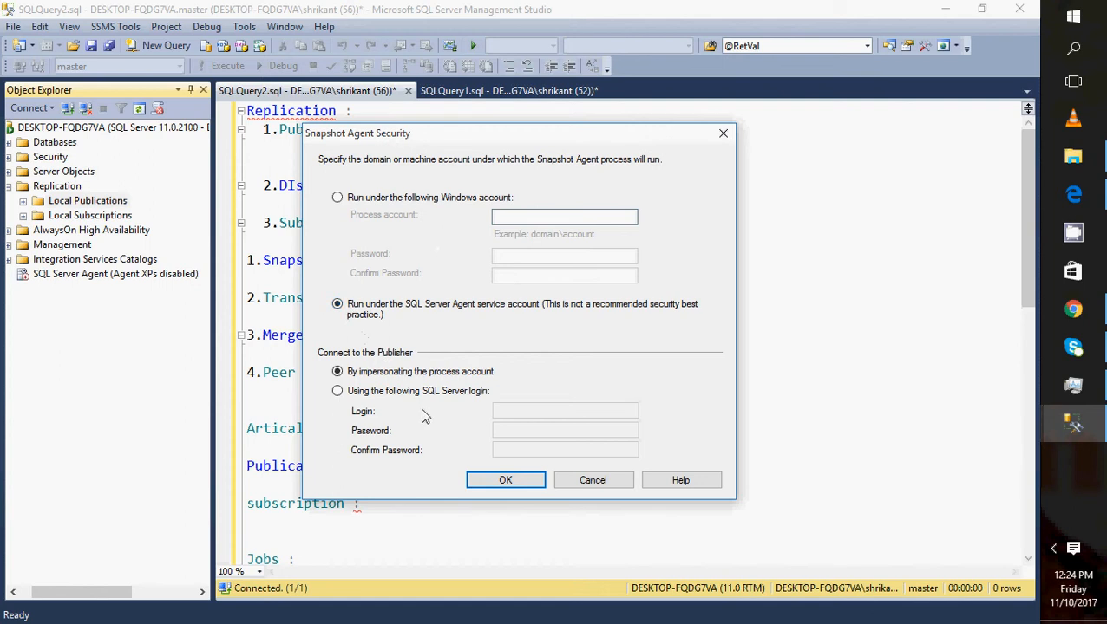
left_click(505, 481)
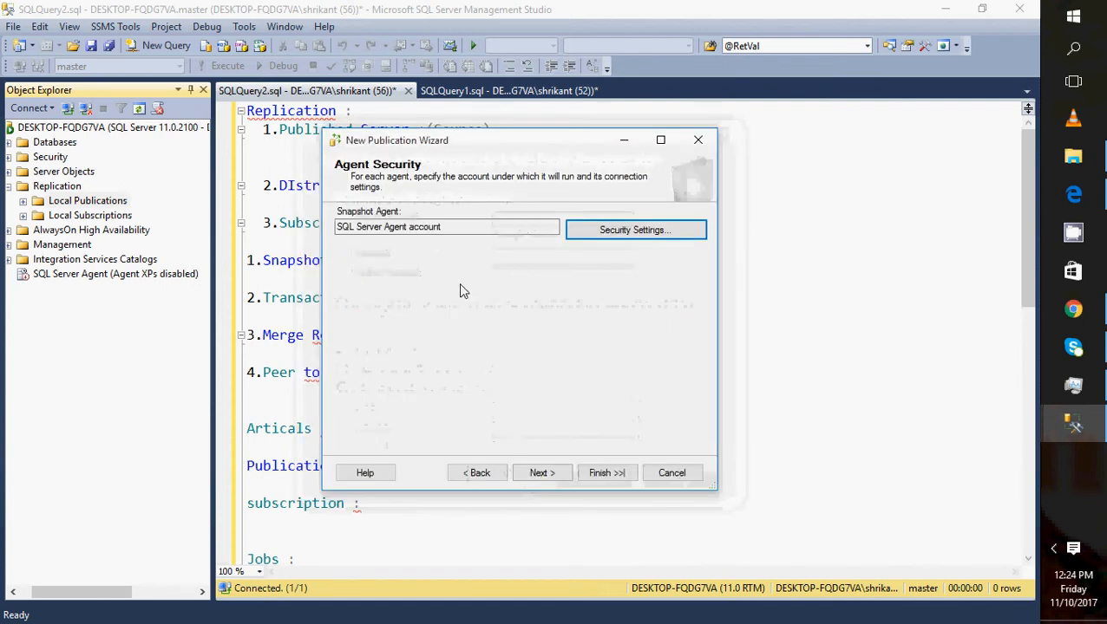
double_click(469, 227)
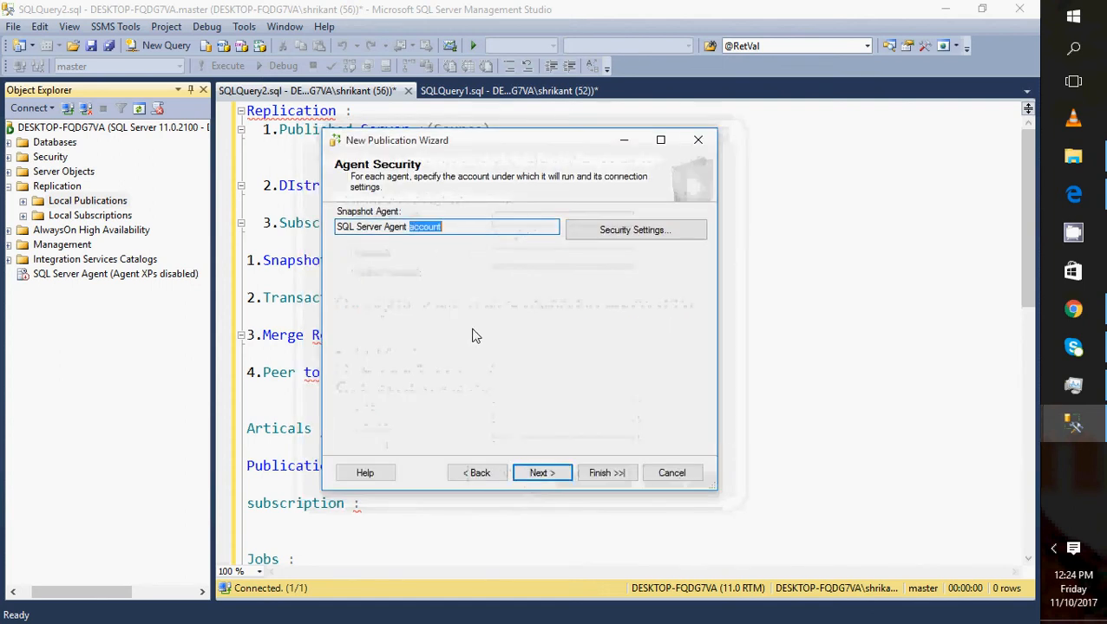
left_click(559, 471)
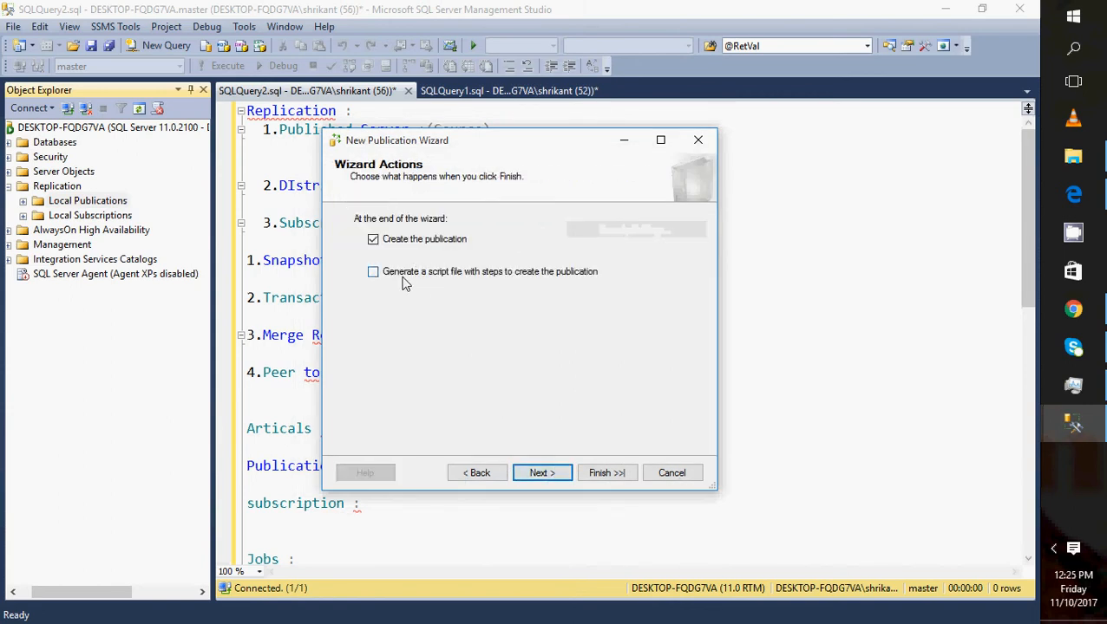
Include a script file of the publication steps, keeping the default CreatePublication.sql file, append and Unicode options
left_click(374, 271)
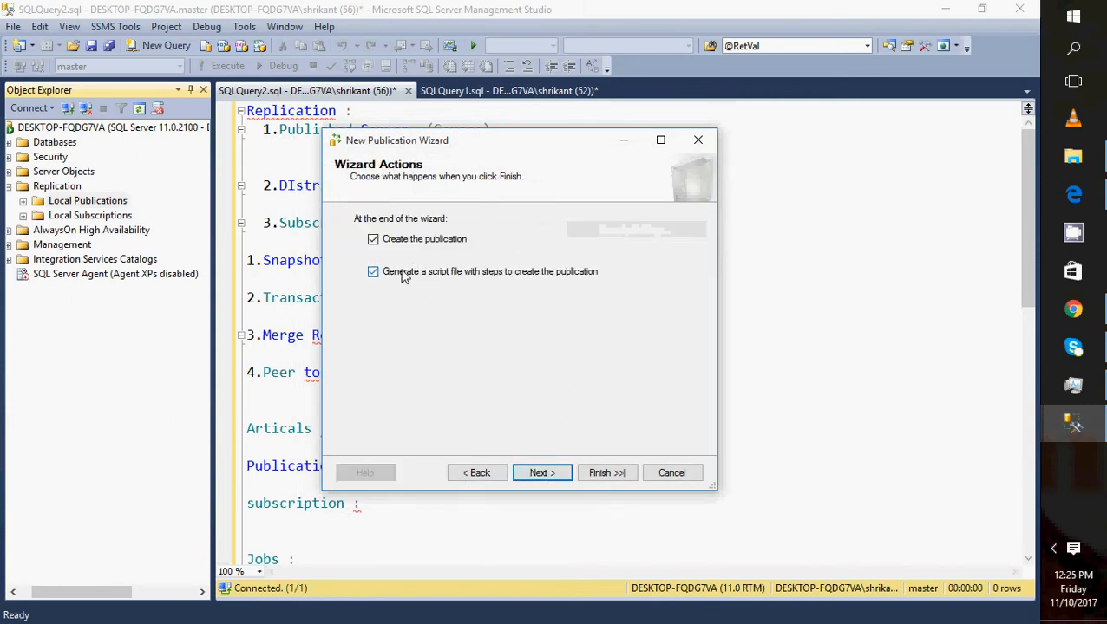
left_click(539, 473)
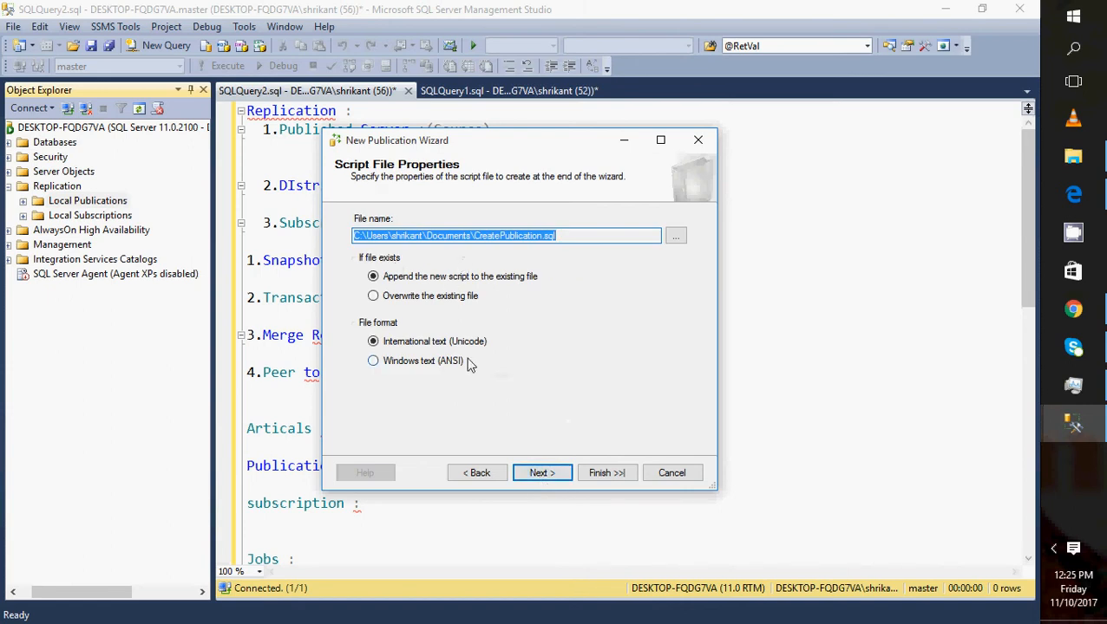
left_click(557, 477)
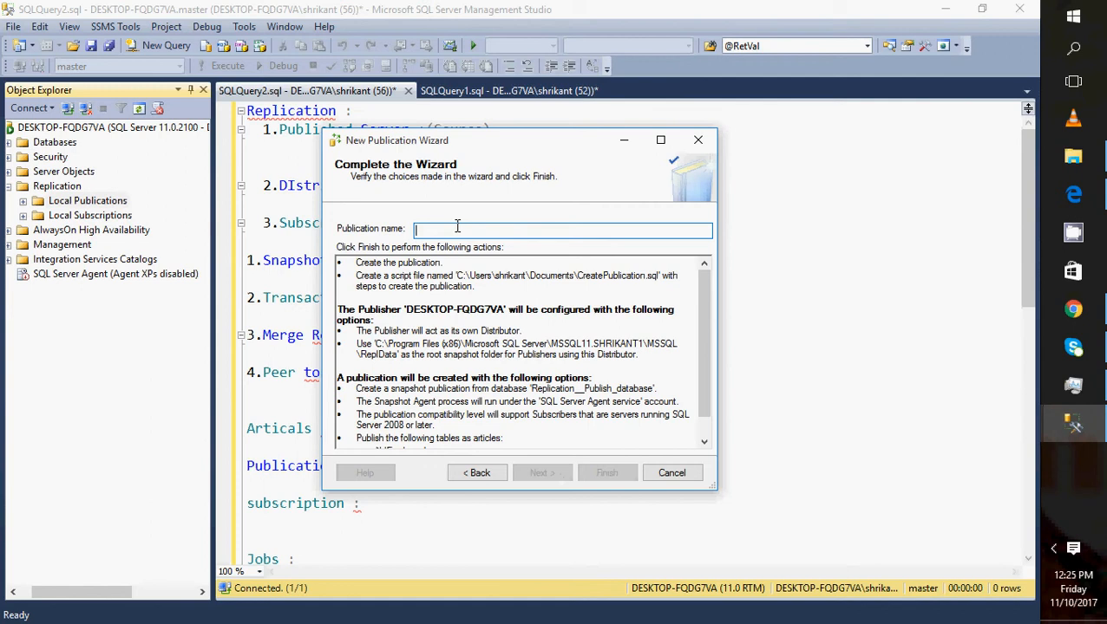
Name the publication Employee_publication and finish the wizard to create it
type("Publi")
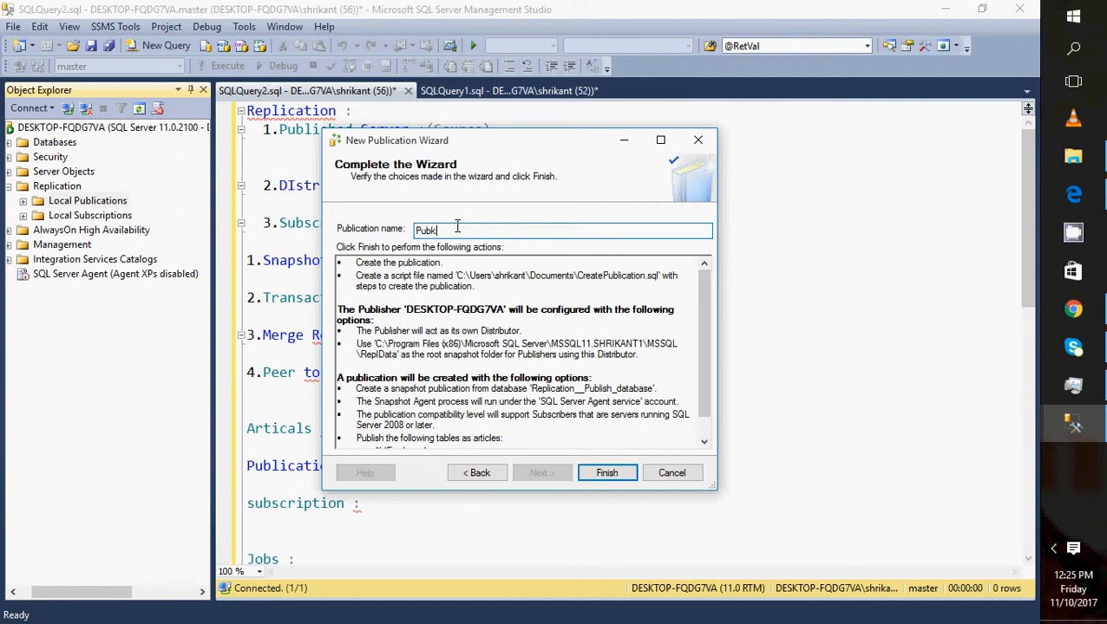
type("b")
key("BackSpace")
key("BackSpace")
key("BackSpace")
type("Empl")
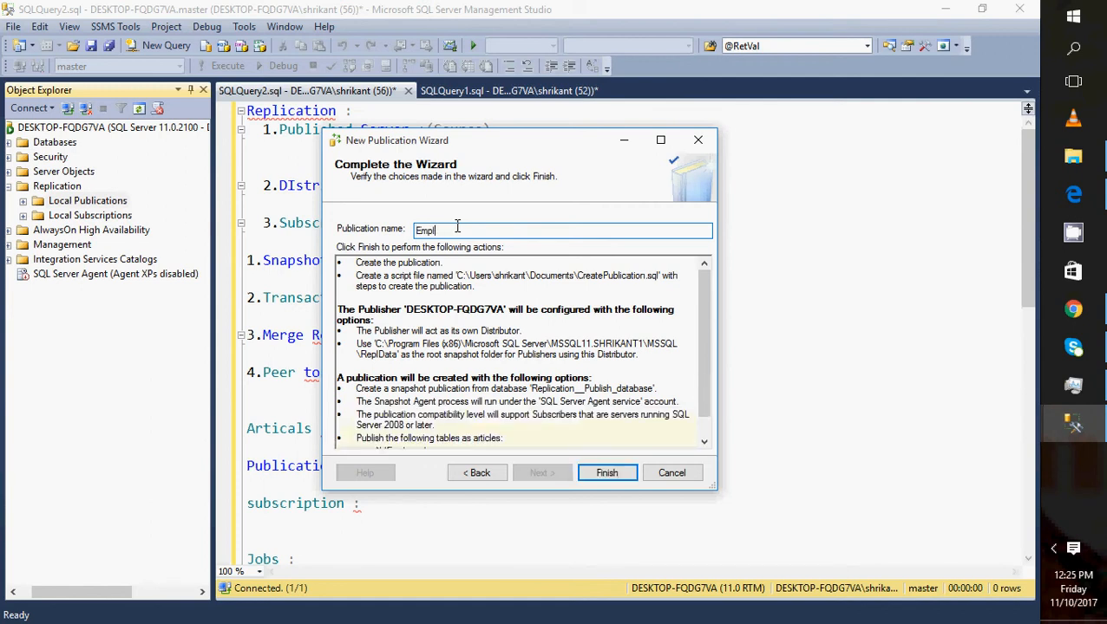
type("oyee_publication")
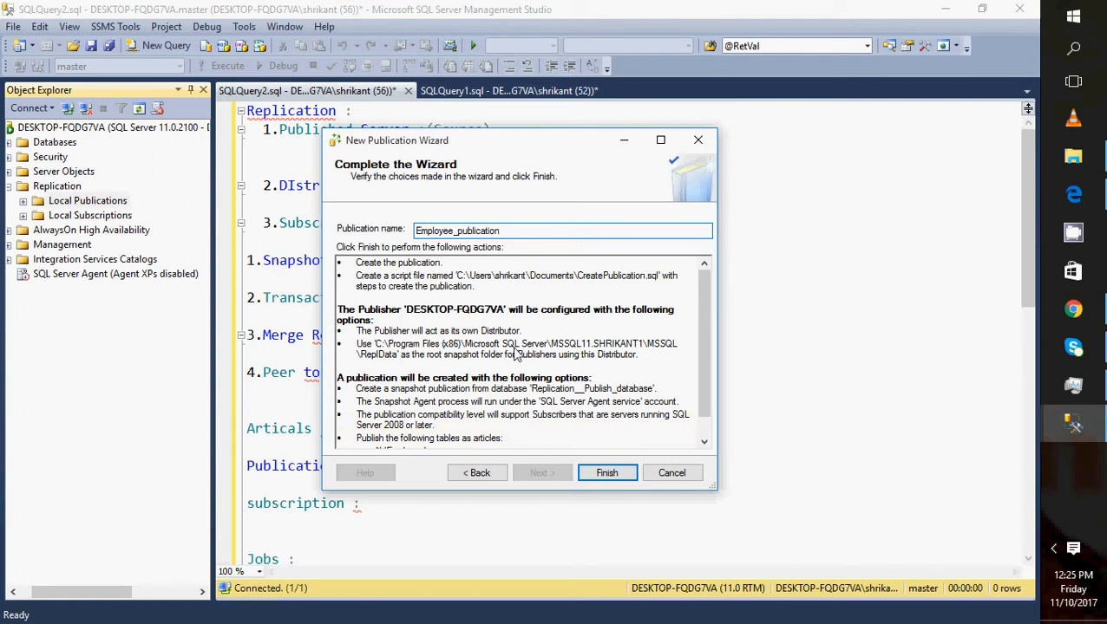
left_click(598, 473)
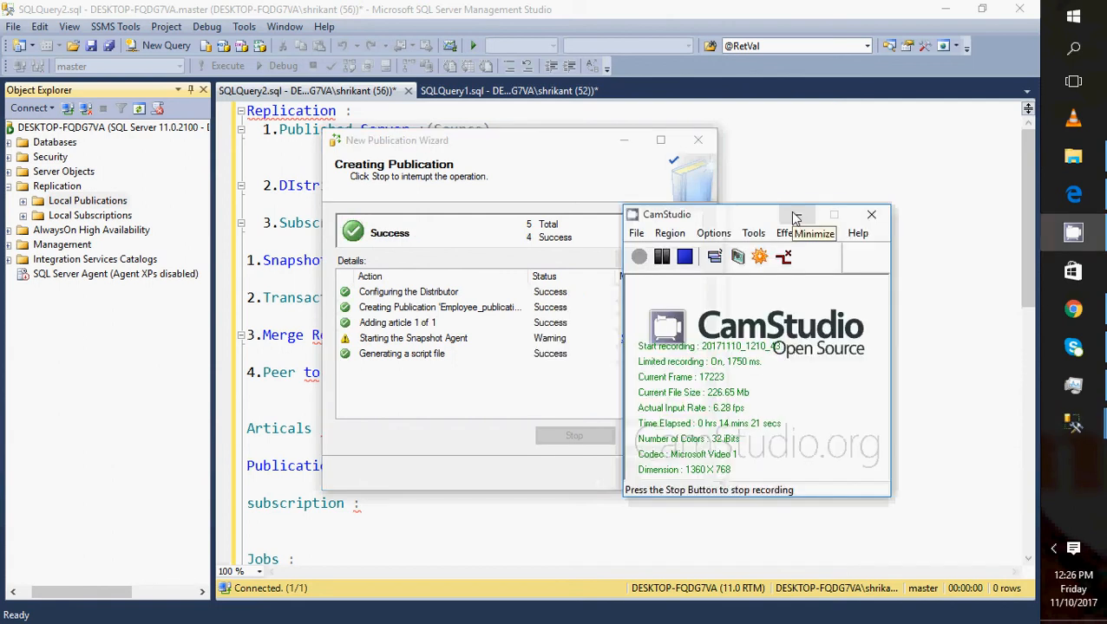
left_click(801, 218)
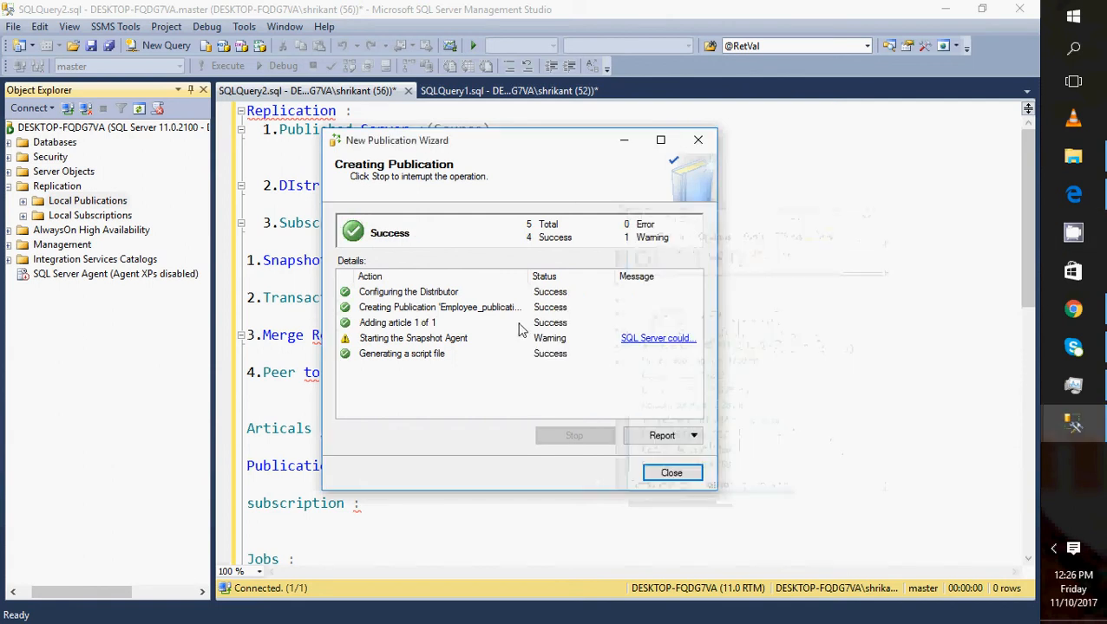
Read the message details for starting the Snapshot Agent and close the publication wizard
left_click(644, 344)
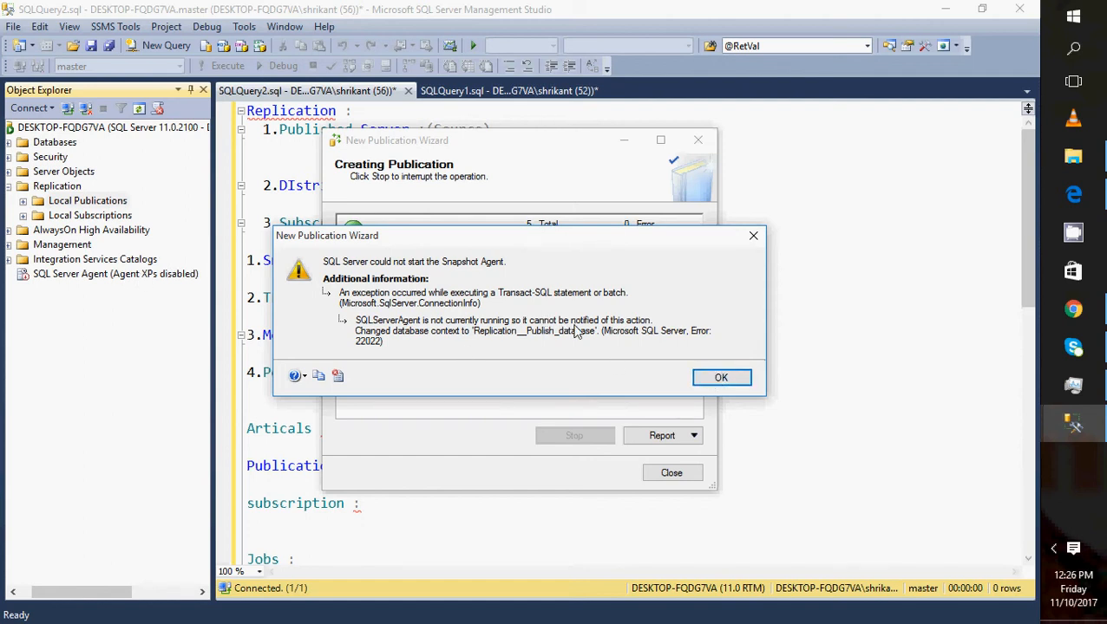
left_click(715, 382)
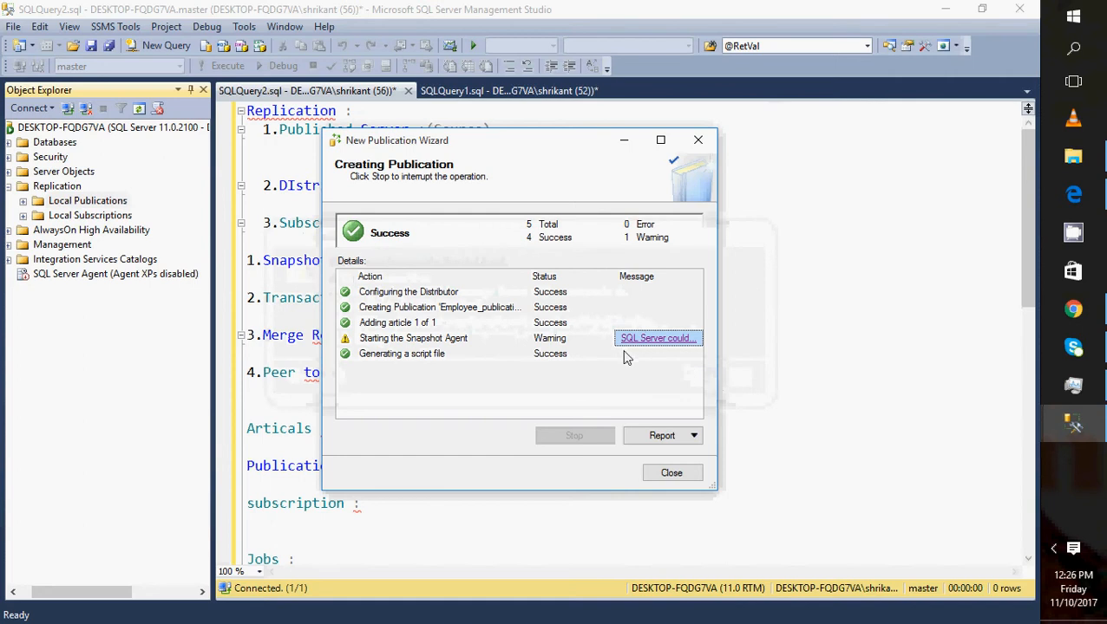
left_click(672, 473)
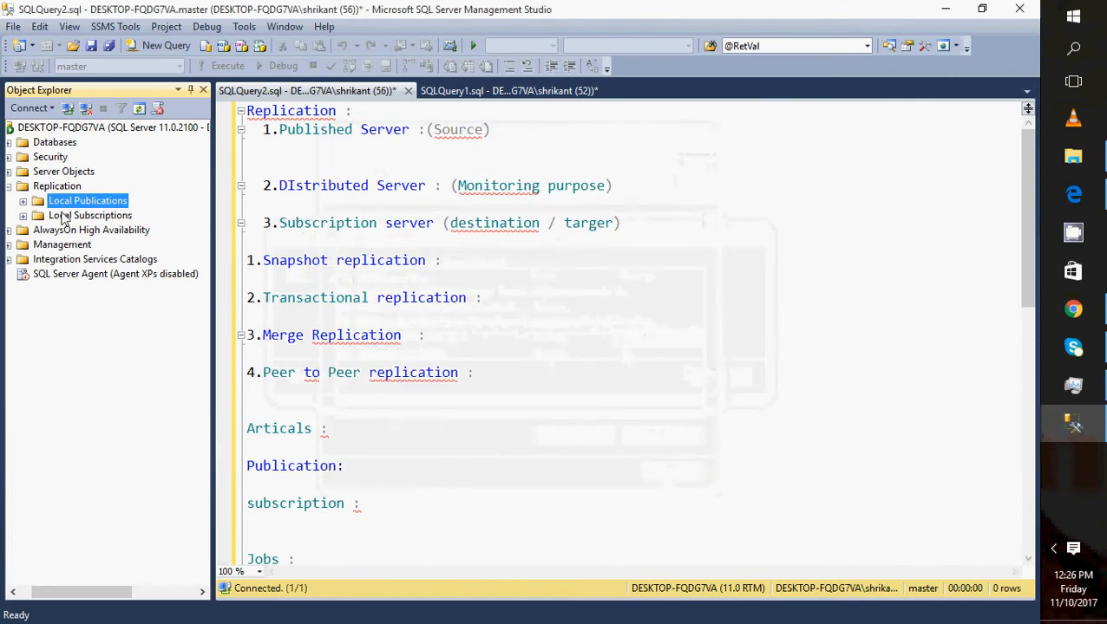
Start the SQL Server Agent service on DESKTOP-FQDG7VA and briefly check the folders it contains
right_click(54, 275)
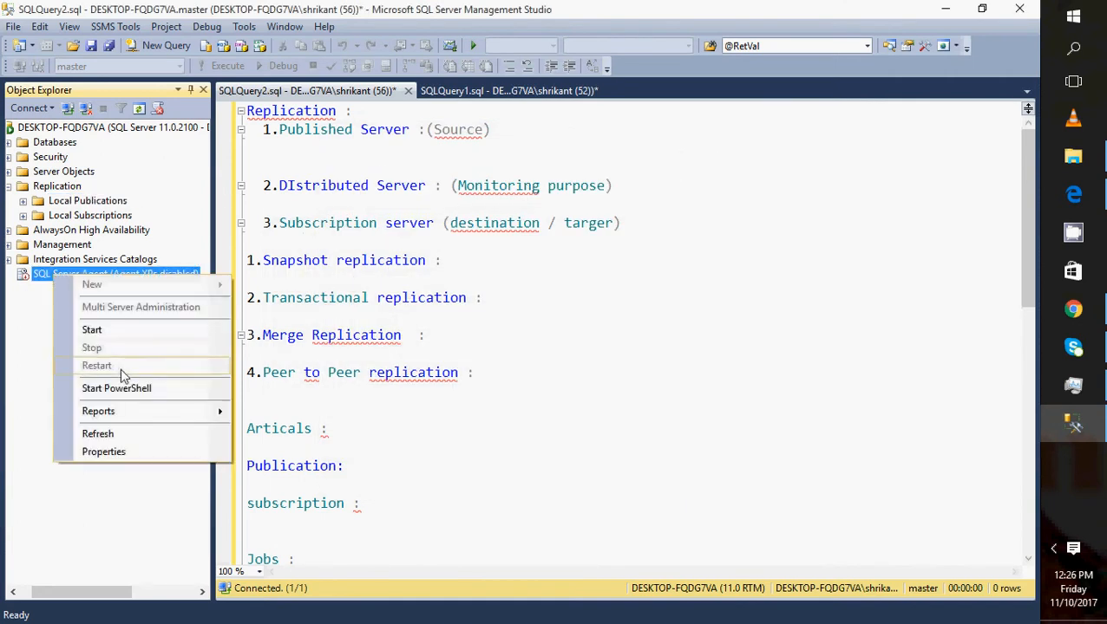
left_click(120, 337)
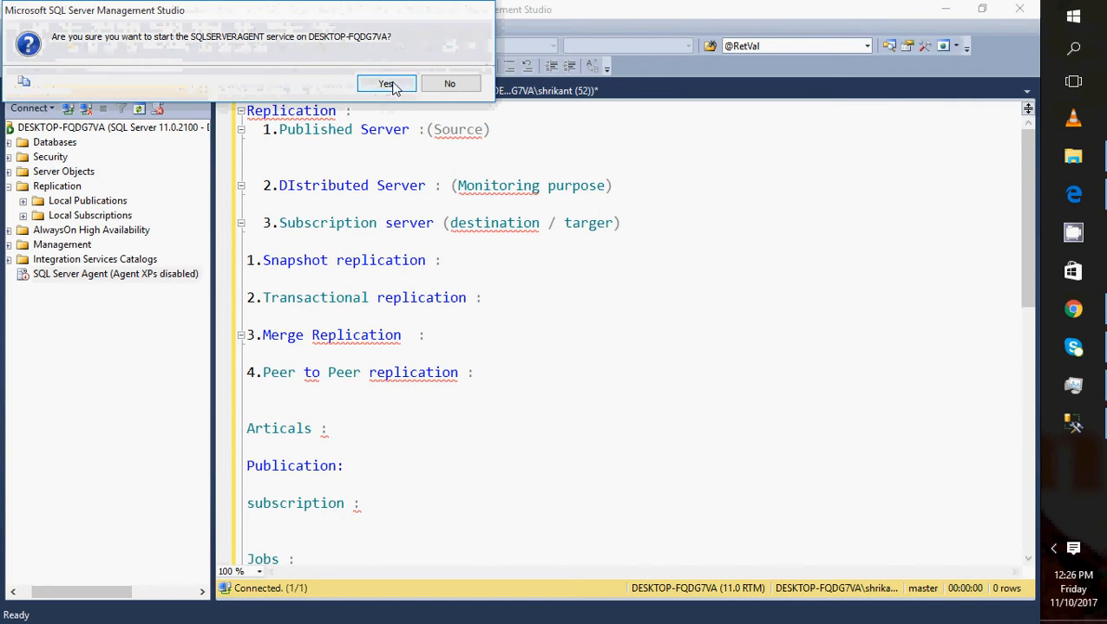
left_click(387, 84)
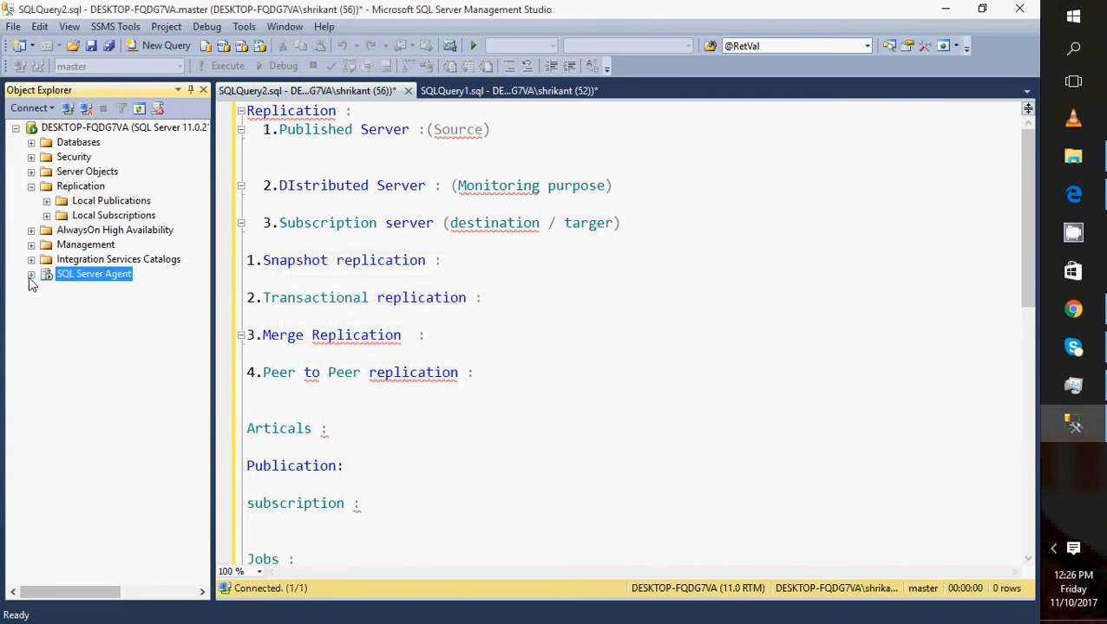
left_click(31, 277)
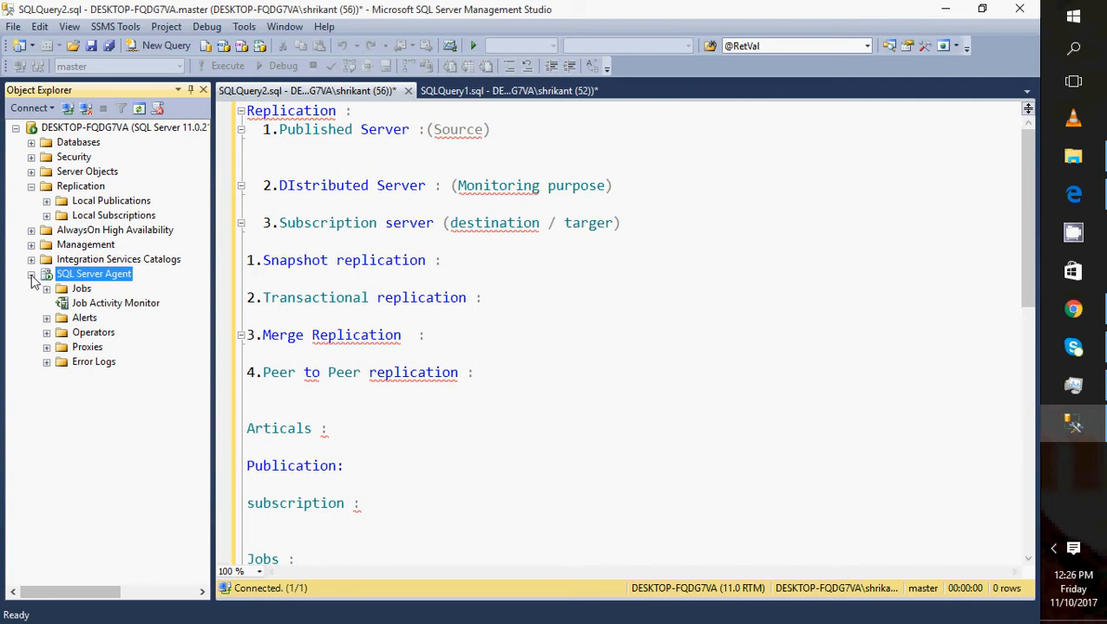
left_click(30, 277)
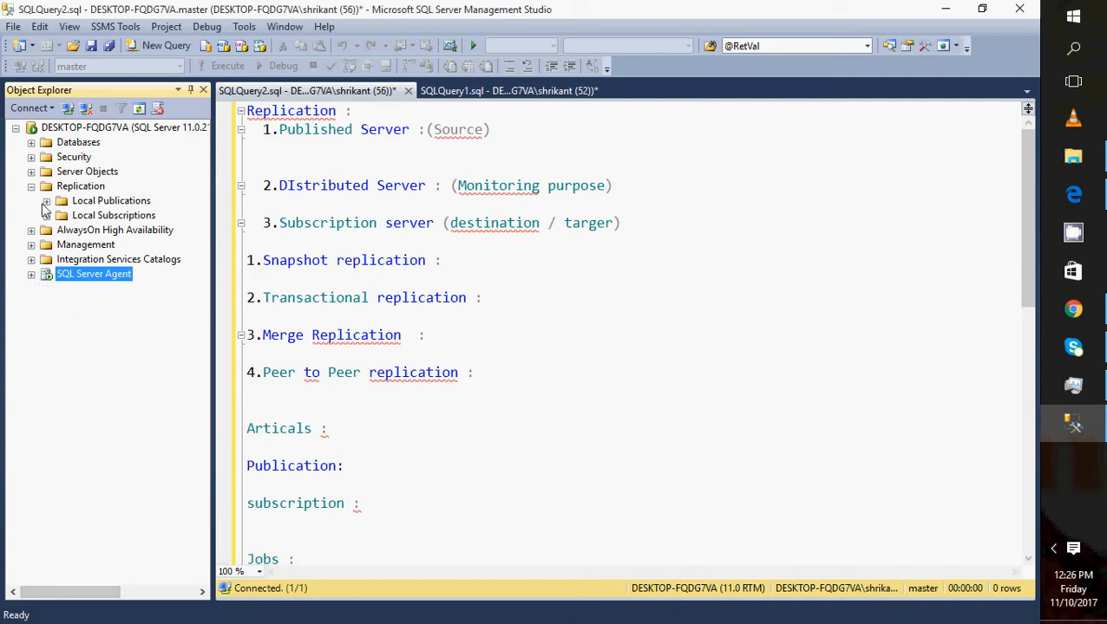
Refresh and expand the Local Publications folder and widen the Object Explorer to show the new publication's name
left_click(74, 203)
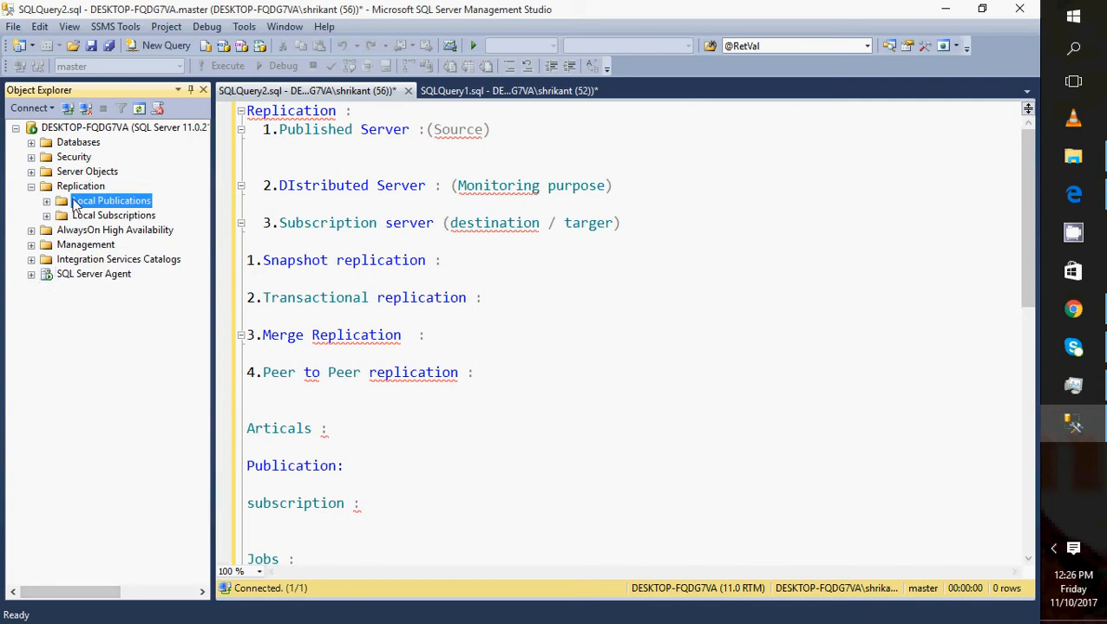
right_click(75, 203)
left_click(131, 351)
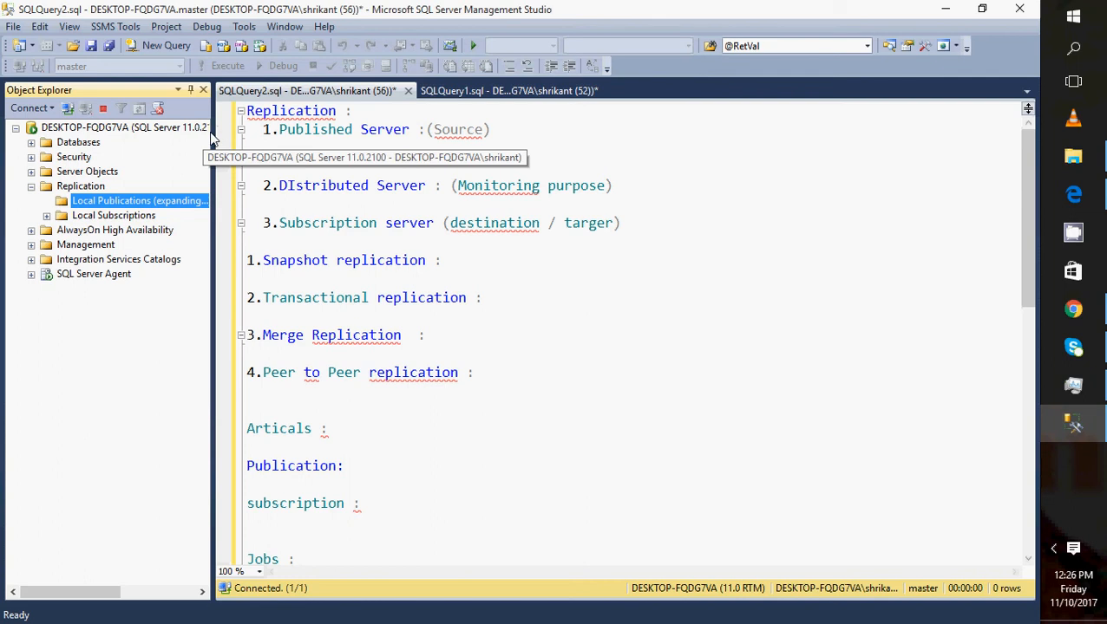
left_click_drag(213, 130, 277, 130)
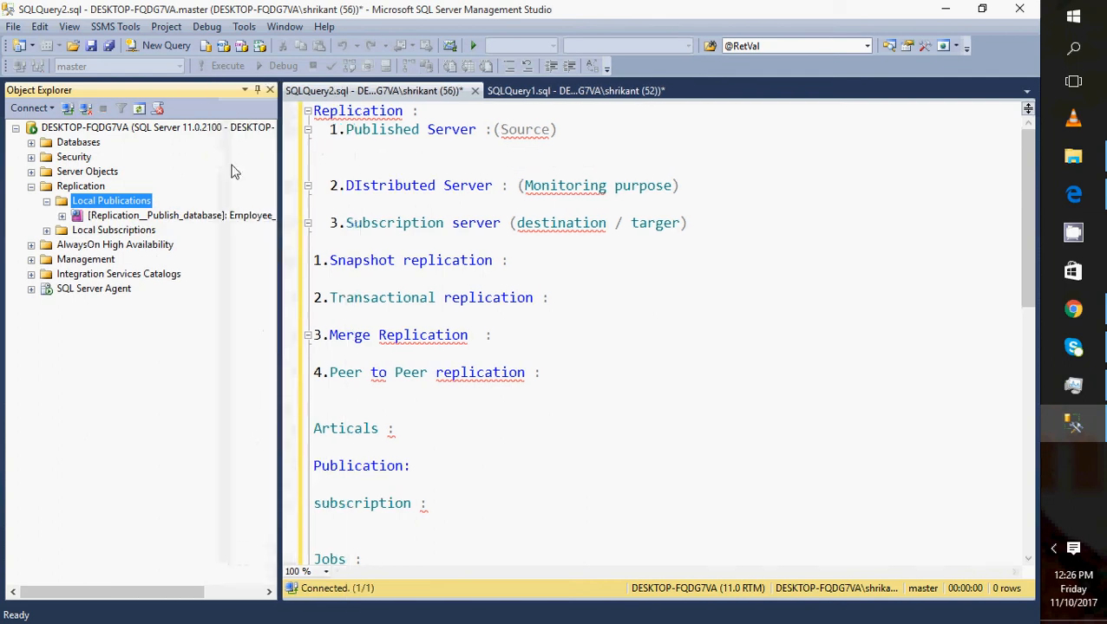
left_click(172, 218)
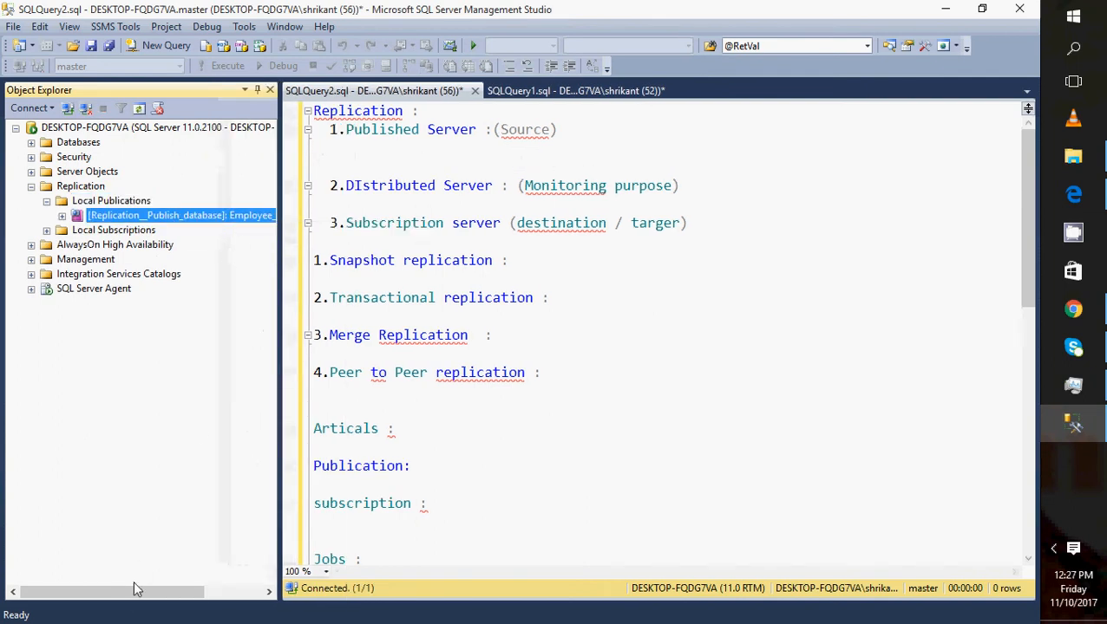
mouse_move(129, 595)
left_mouse_down()
mouse_move(183, 608)
mouse_move(119, 592)
left_mouse_up()
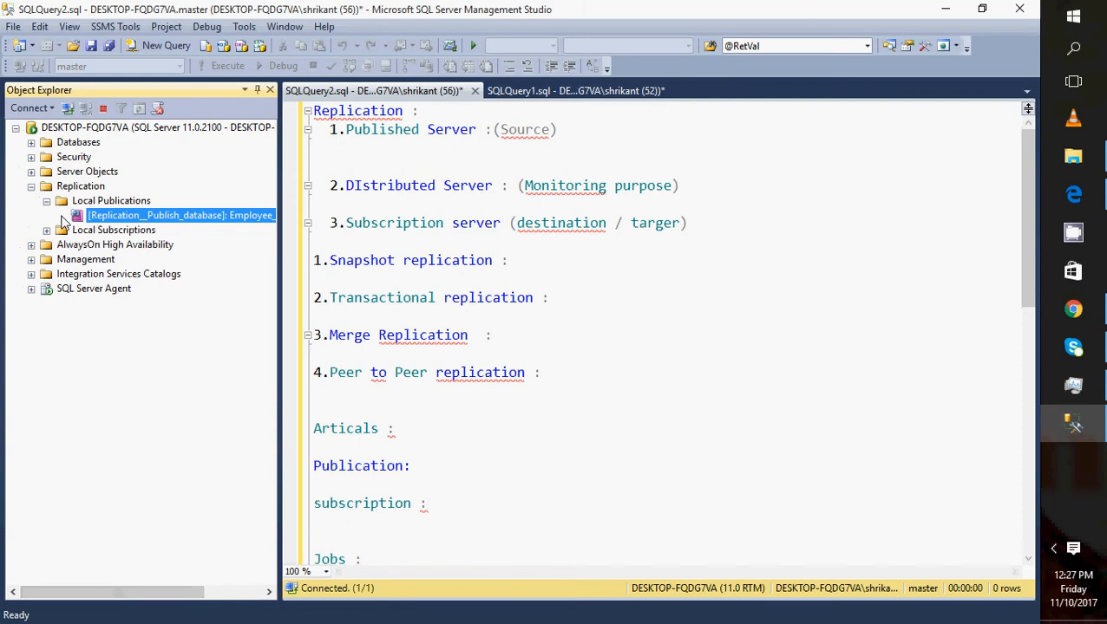
Launch Replication Monitor from the employee publication, look at publisher DESKTOP-FQDG7VA, and close the monitor
right_click(110, 222)
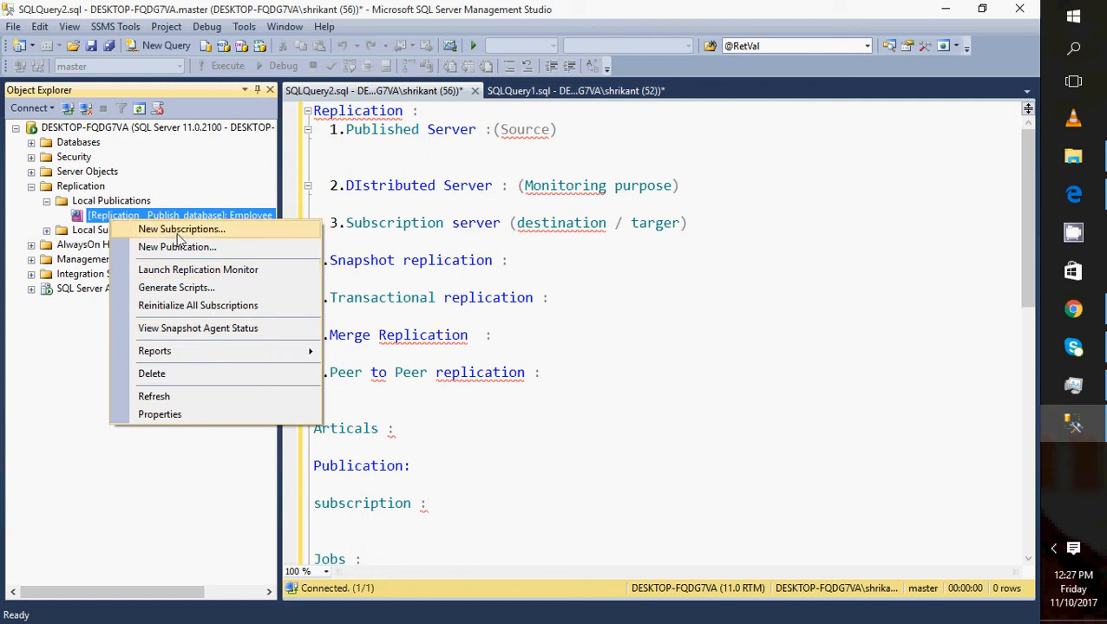
left_click(217, 271)
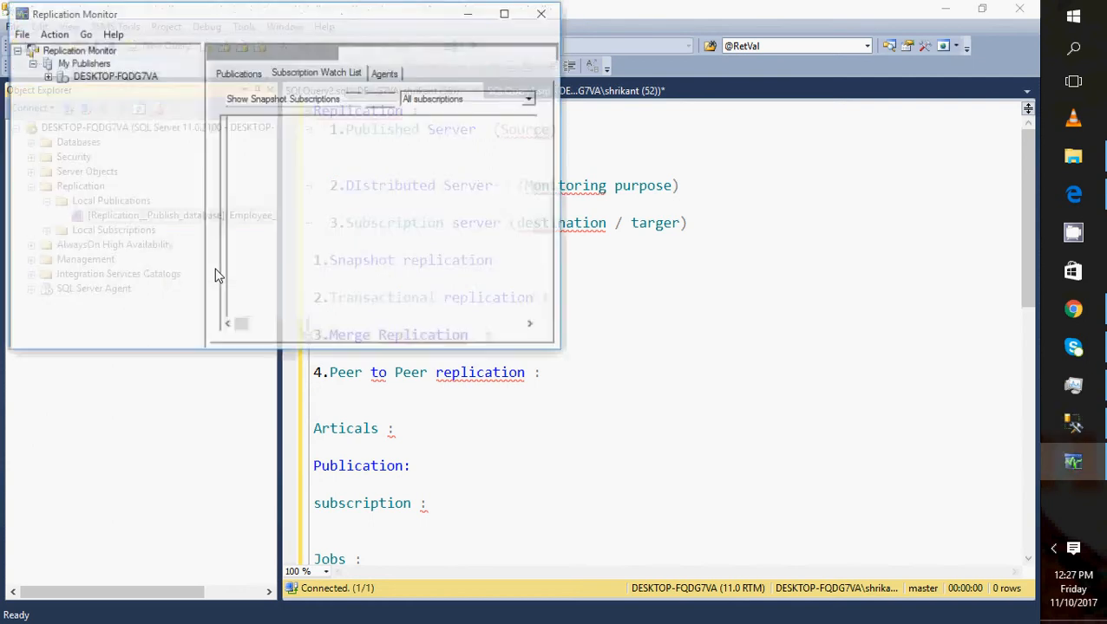
left_click(47, 76)
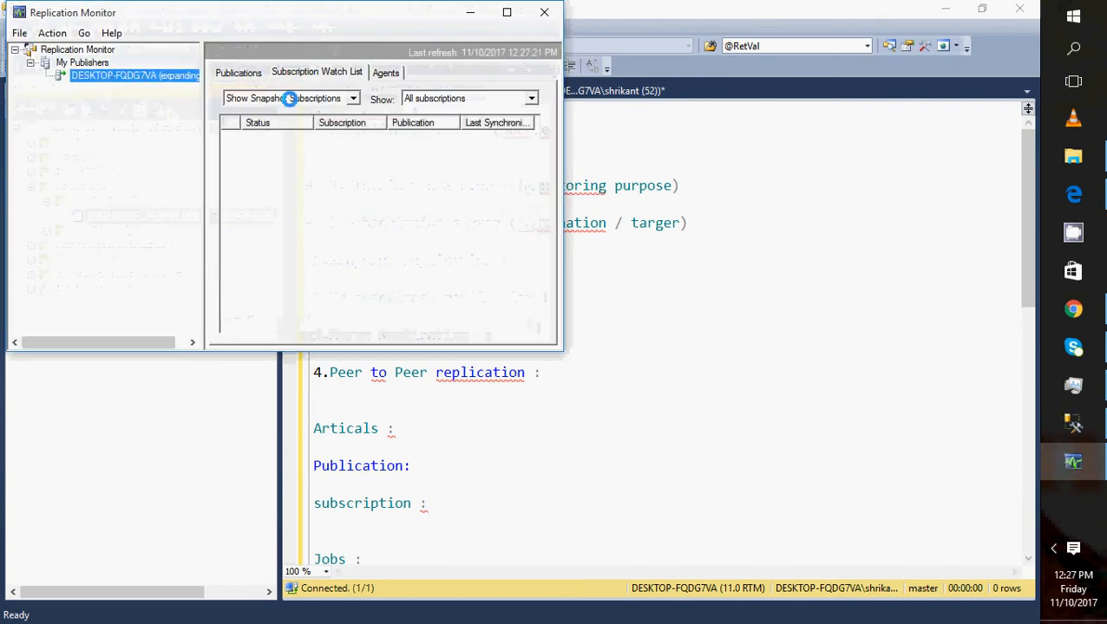
left_click(544, 12)
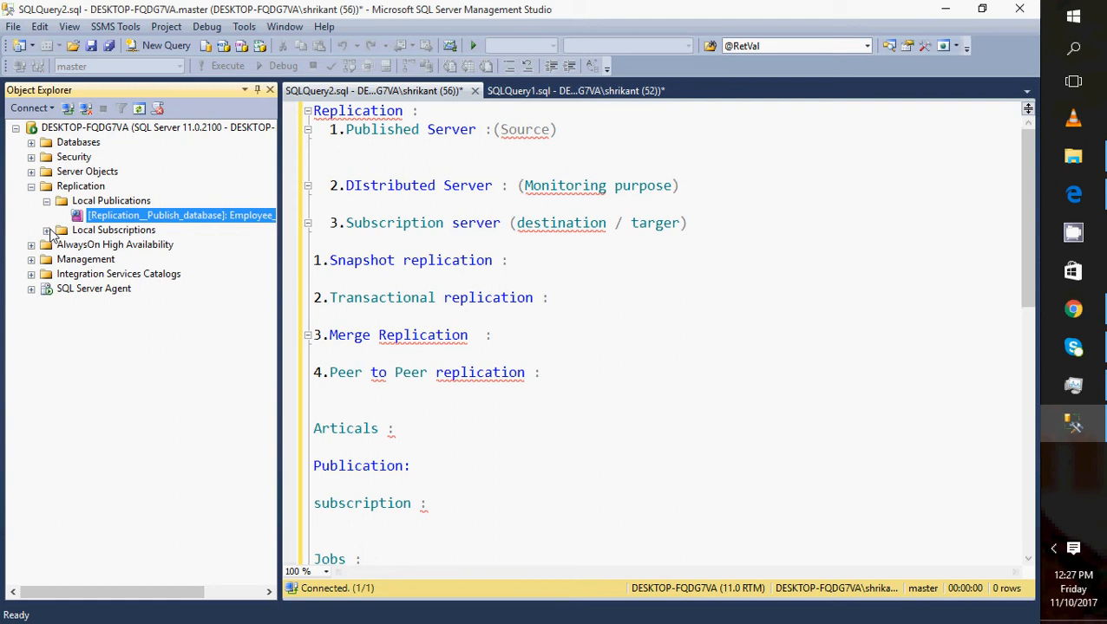
Start a new subscription under Local Subscriptions for Employee_publication from publisher DESKTOP-FQDG7VA
left_click(48, 230)
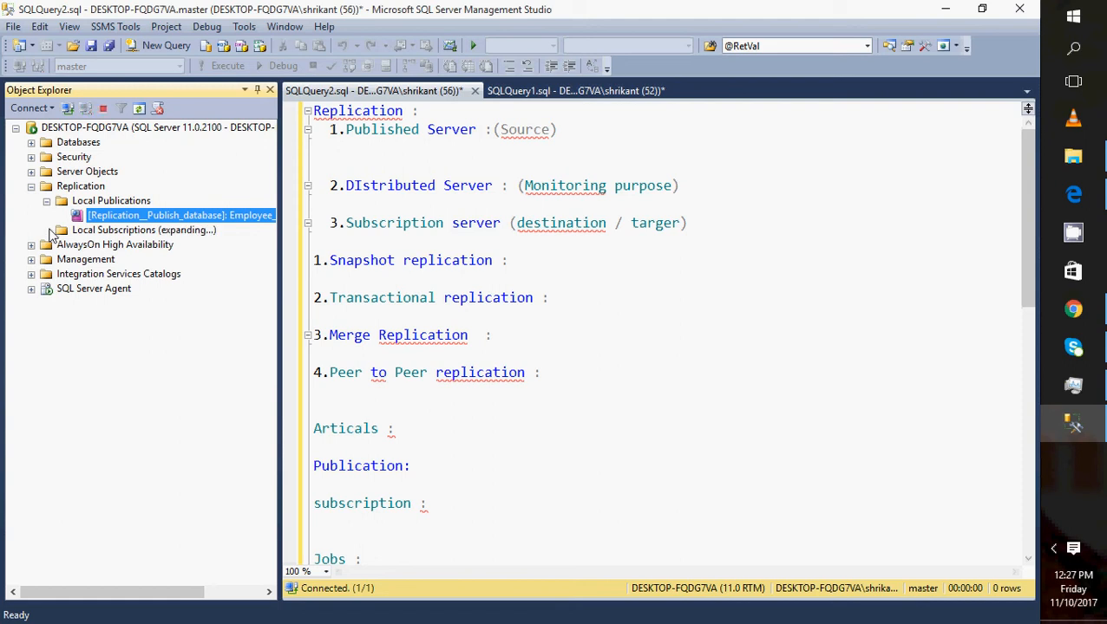
right_click(102, 234)
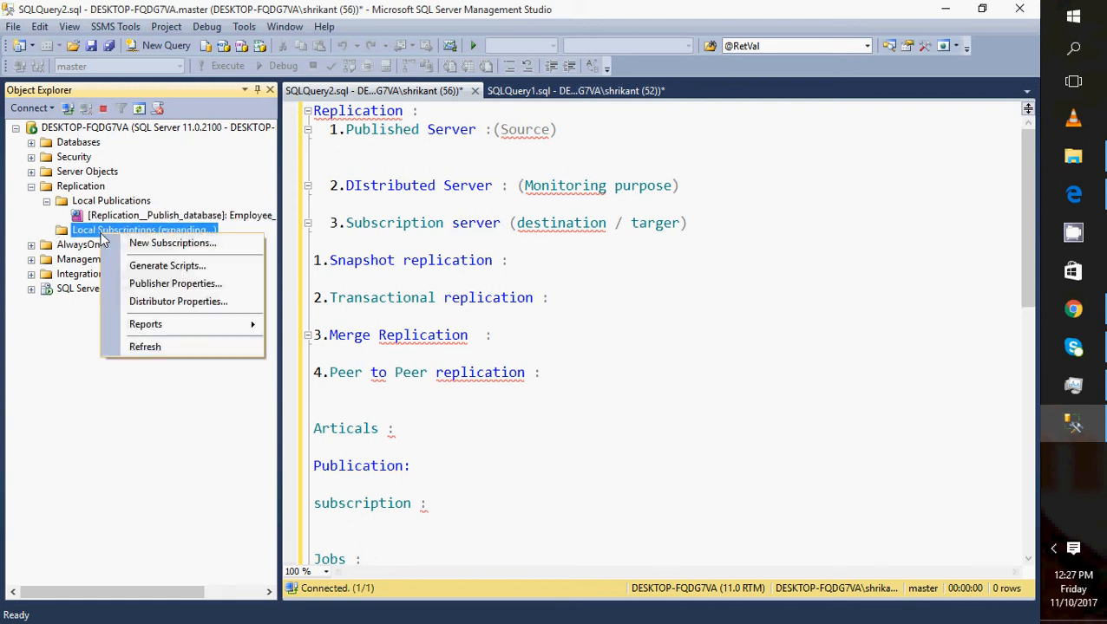
left_click(183, 250)
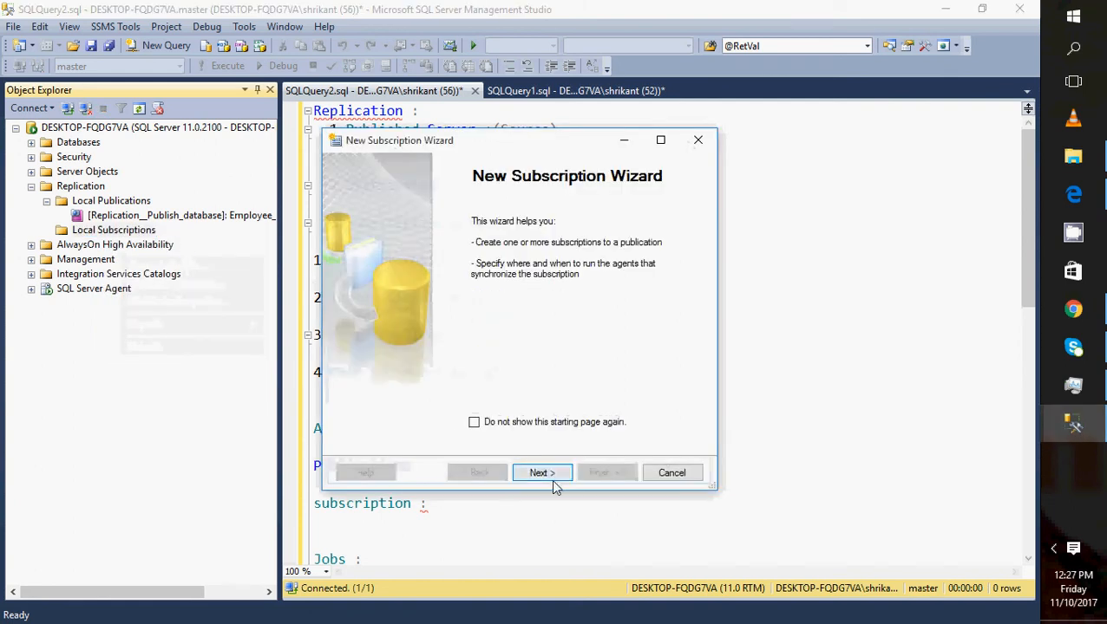
left_click(552, 475)
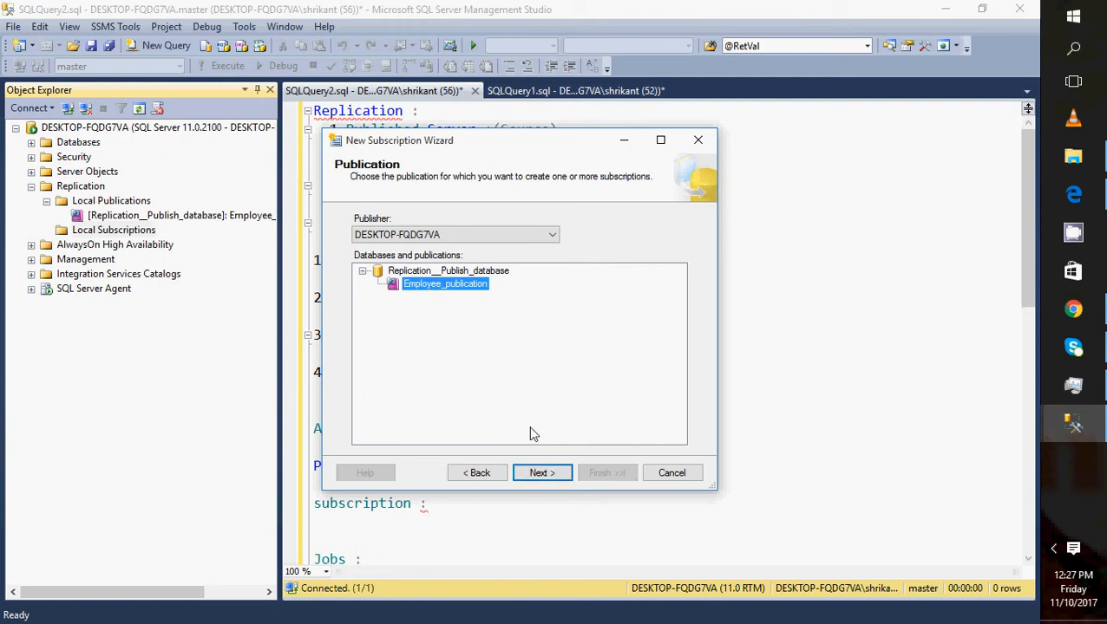
left_click(536, 475)
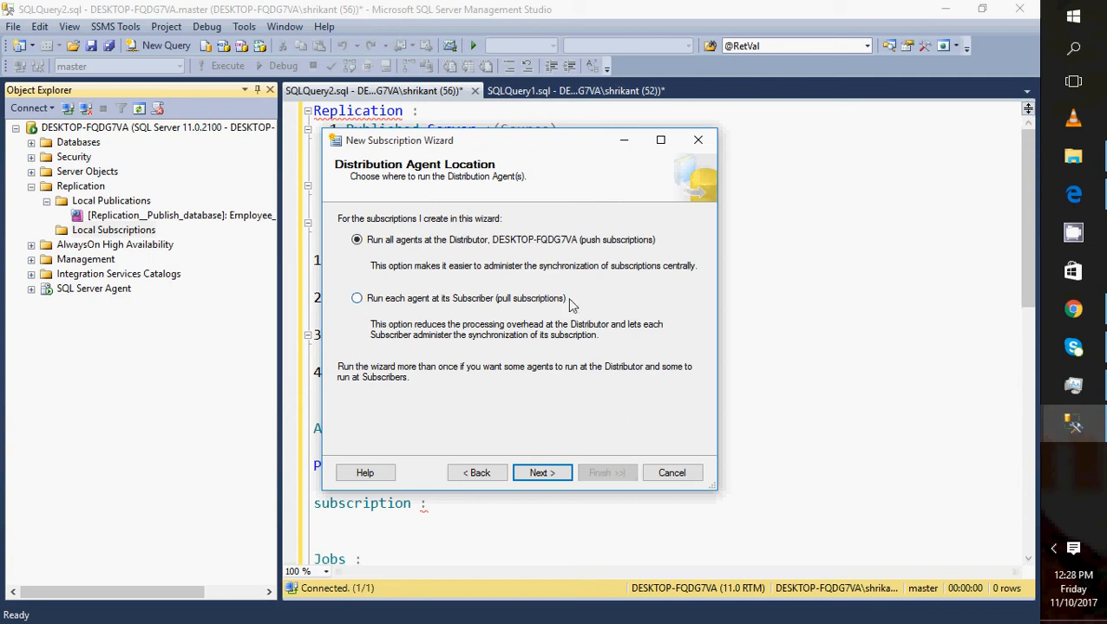
Keep the Distribution Agent location as all agents running at the Distributor (push subscriptions)
left_click(562, 473)
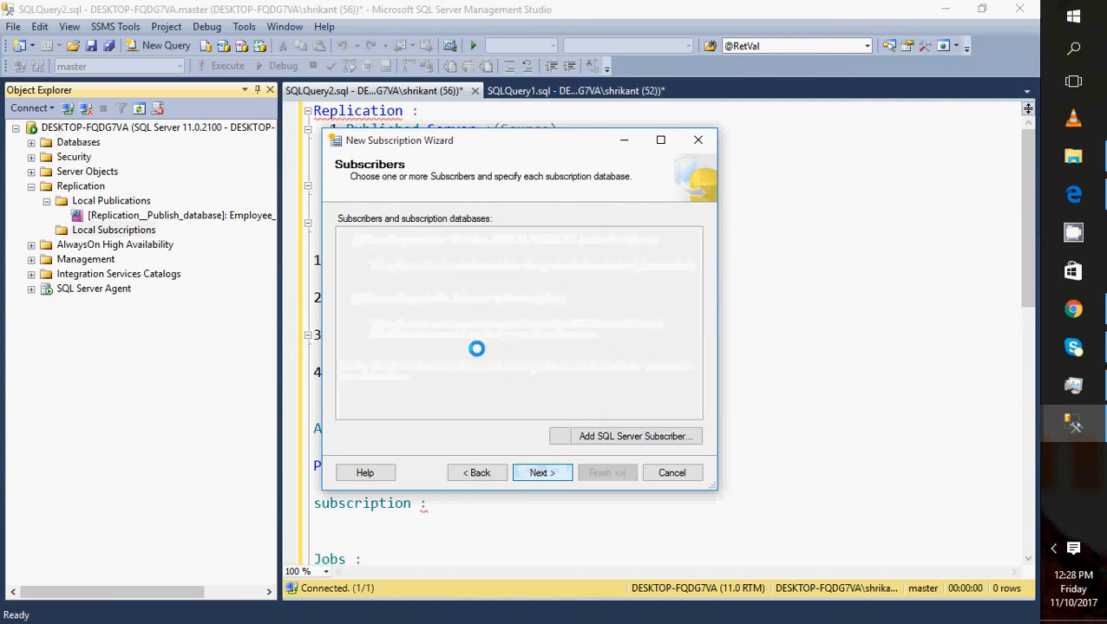
left_click(477, 473)
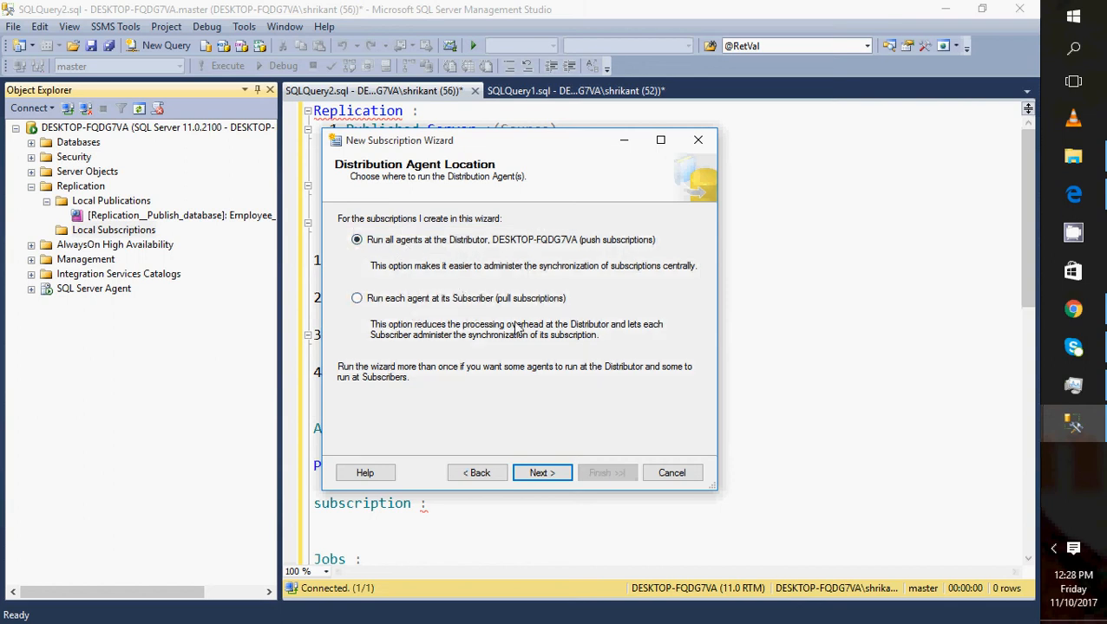
left_click(540, 474)
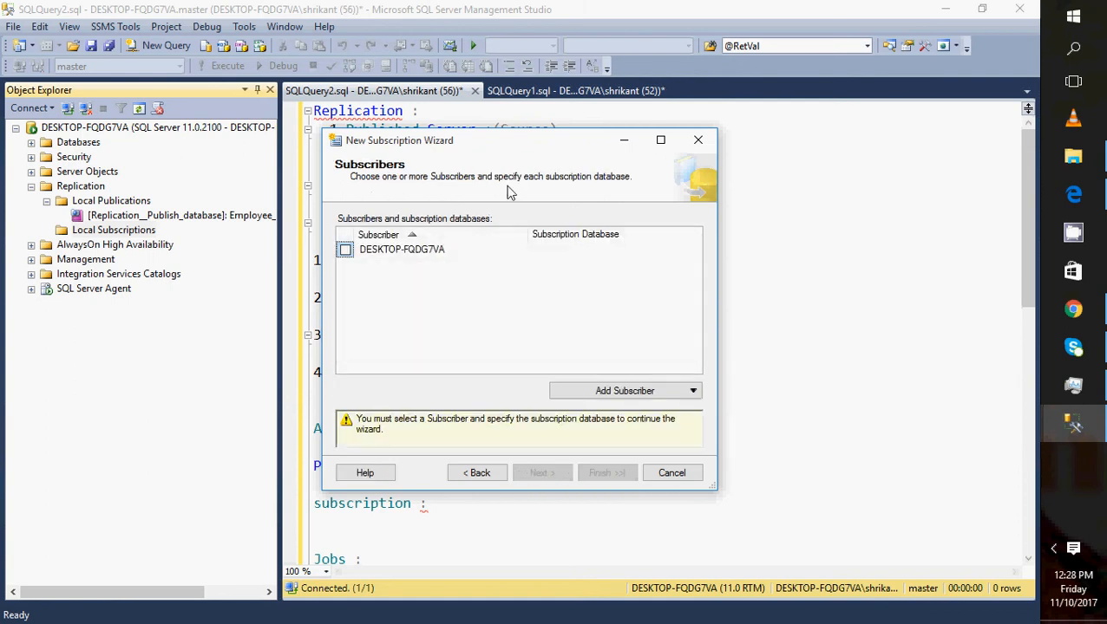
Choose DESKTOP-FQDG7VA as the subscriber with Replication__subscribed_database as its subscription database
left_click(345, 251)
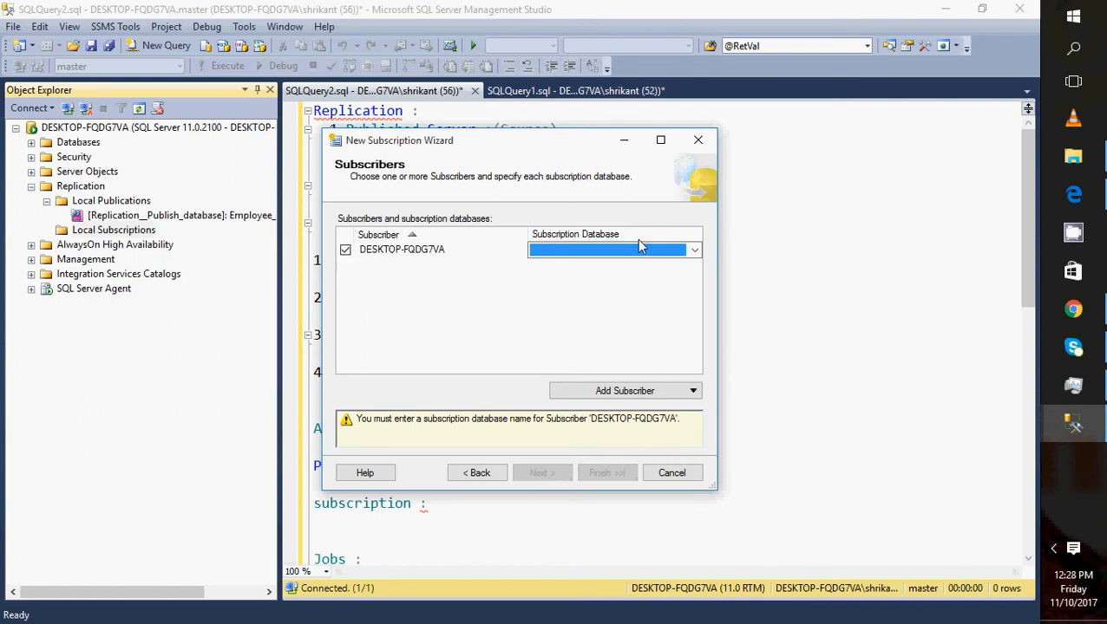
left_click(678, 251)
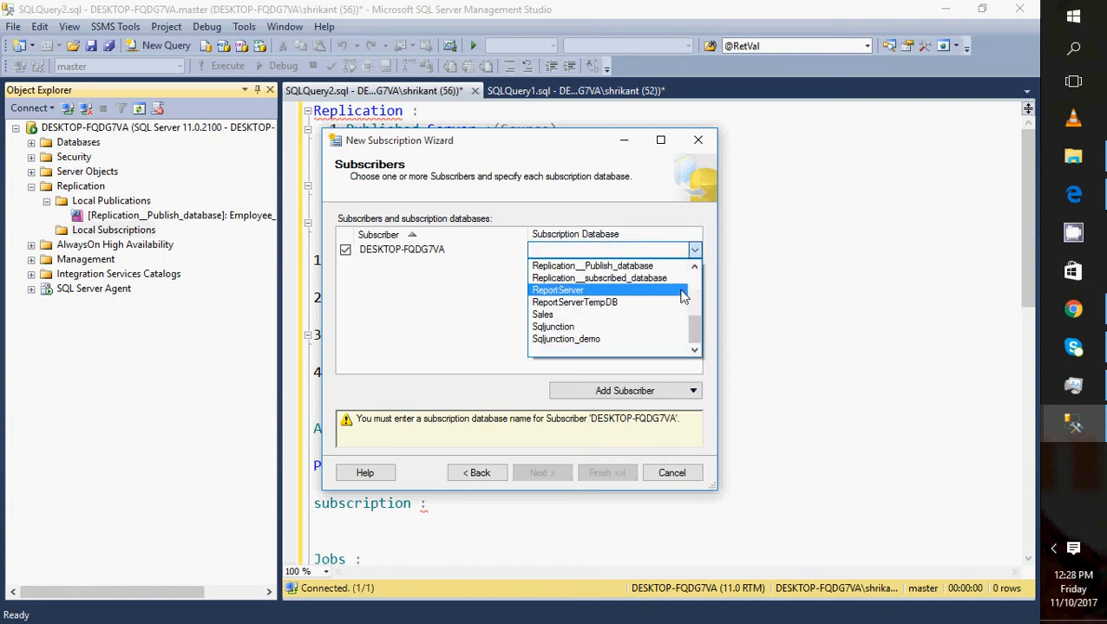
left_click(673, 280)
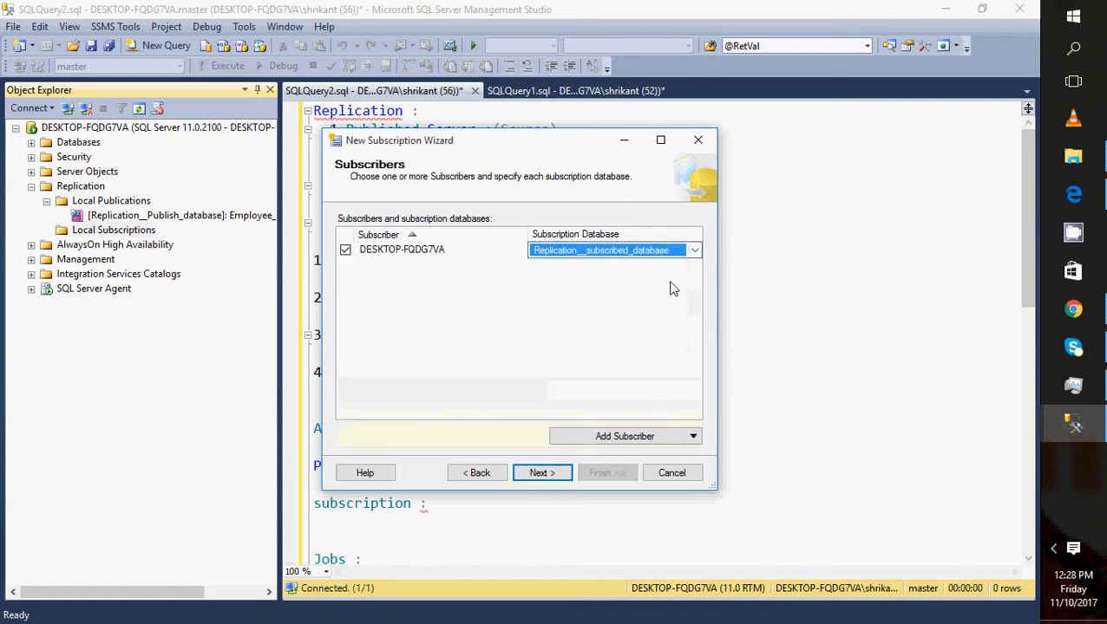
left_click(543, 474)
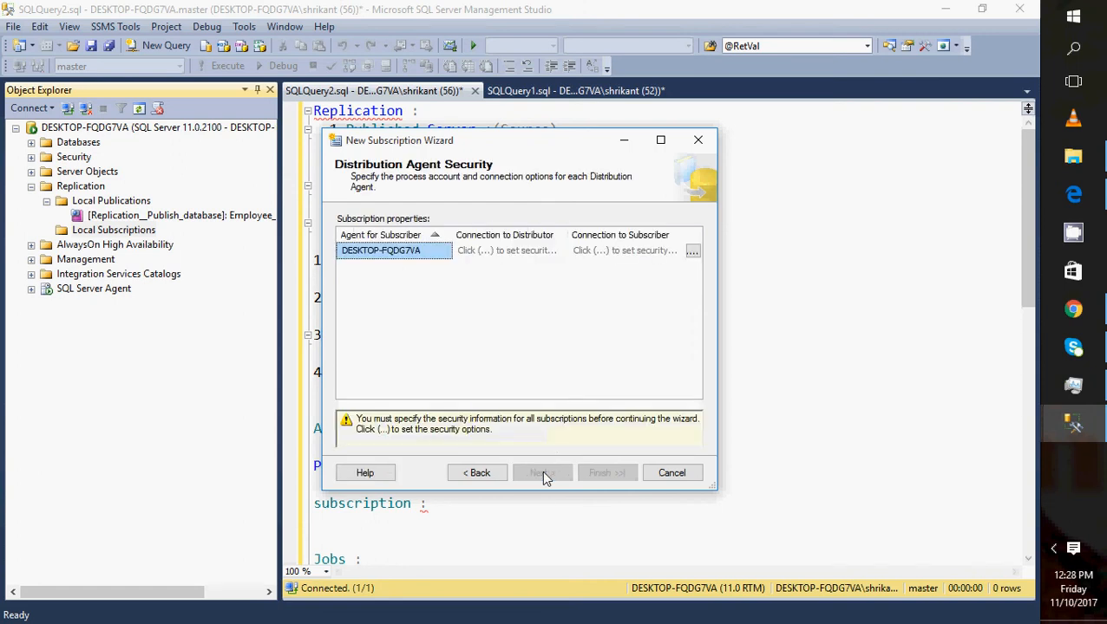
Set the Distribution Agent security to run under the SQL Server Agent service account, keeping both connections impersonating the process account
left_click(693, 252)
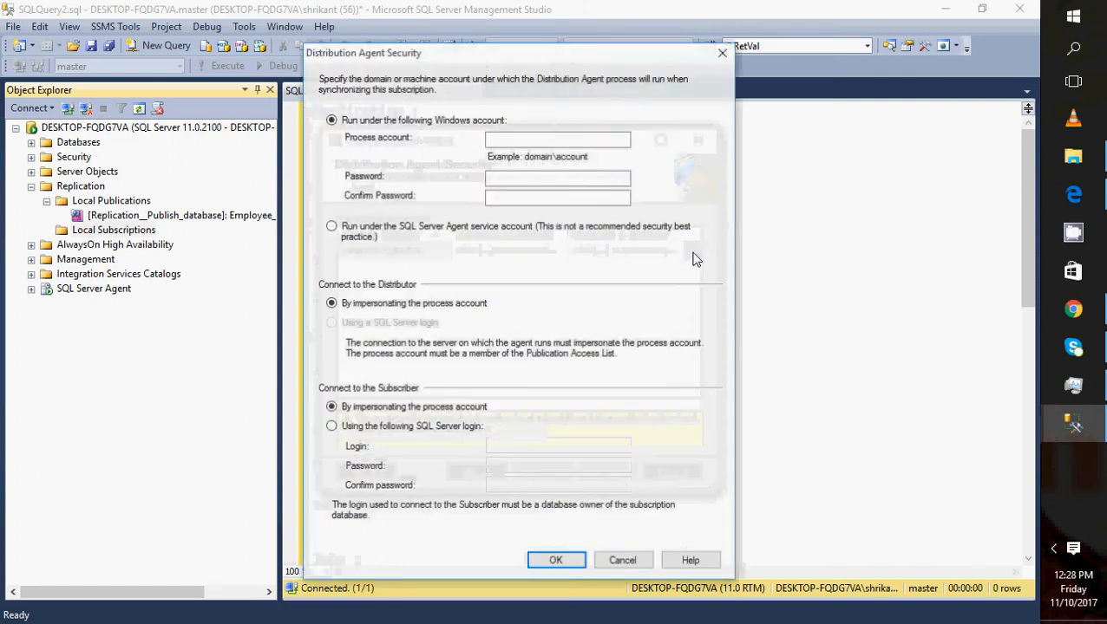
left_click(333, 228)
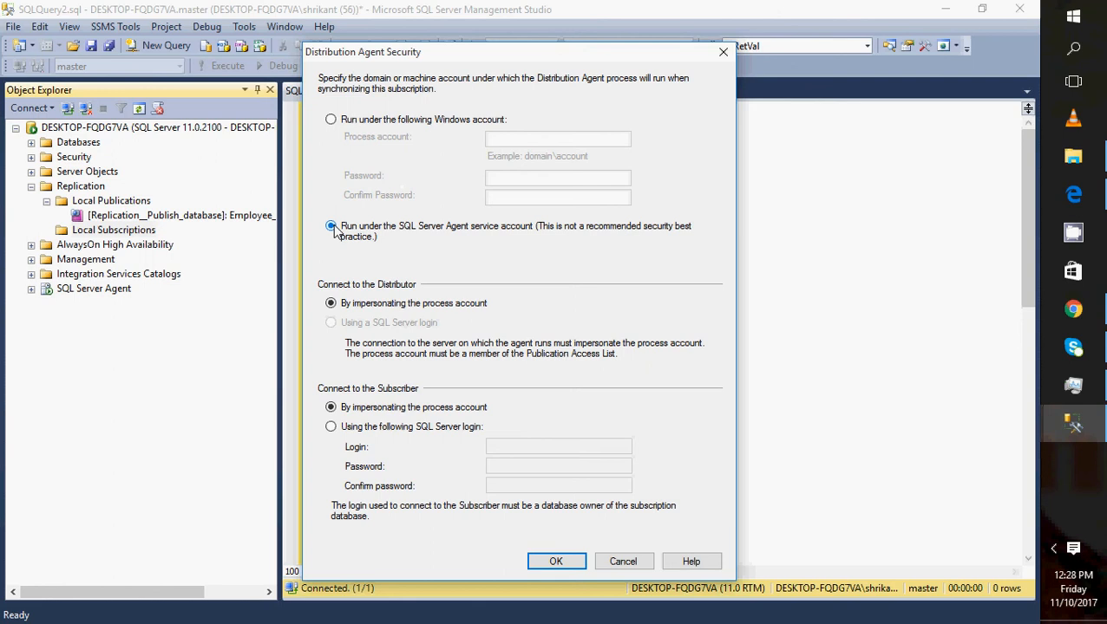
left_click(555, 563)
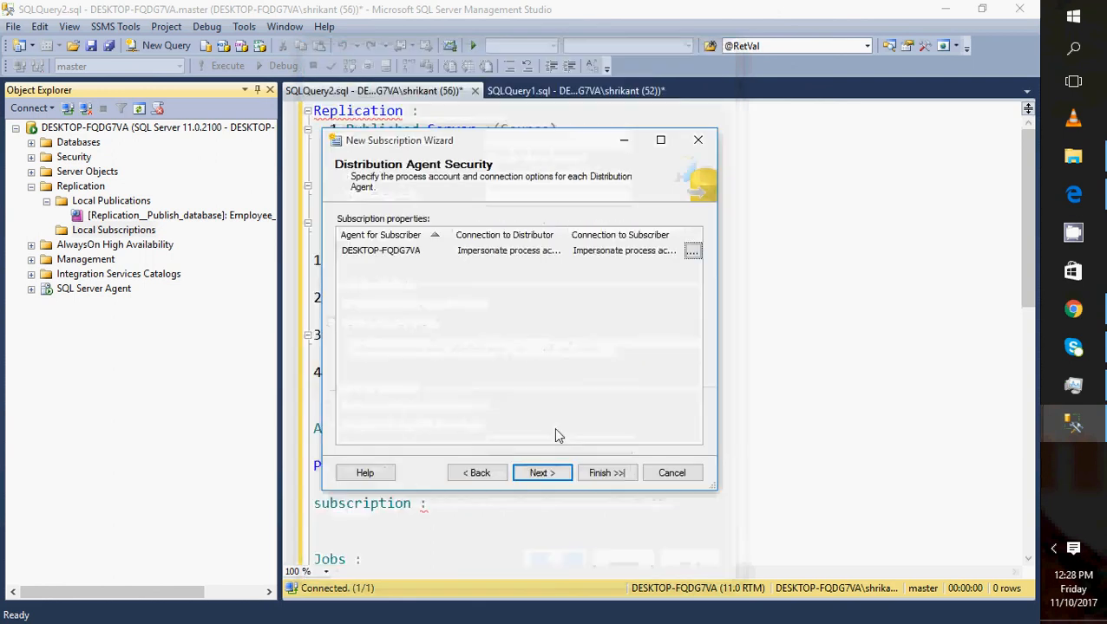
left_click(543, 472)
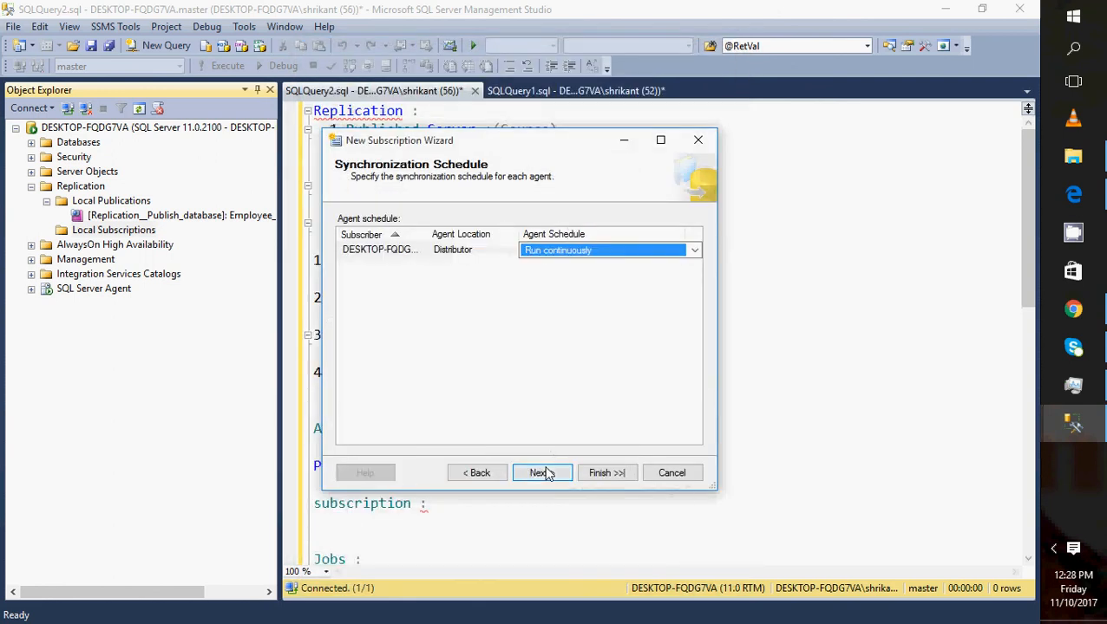
Keep the agent schedule at Run continuously and have the subscription initialized immediately
left_click(606, 253)
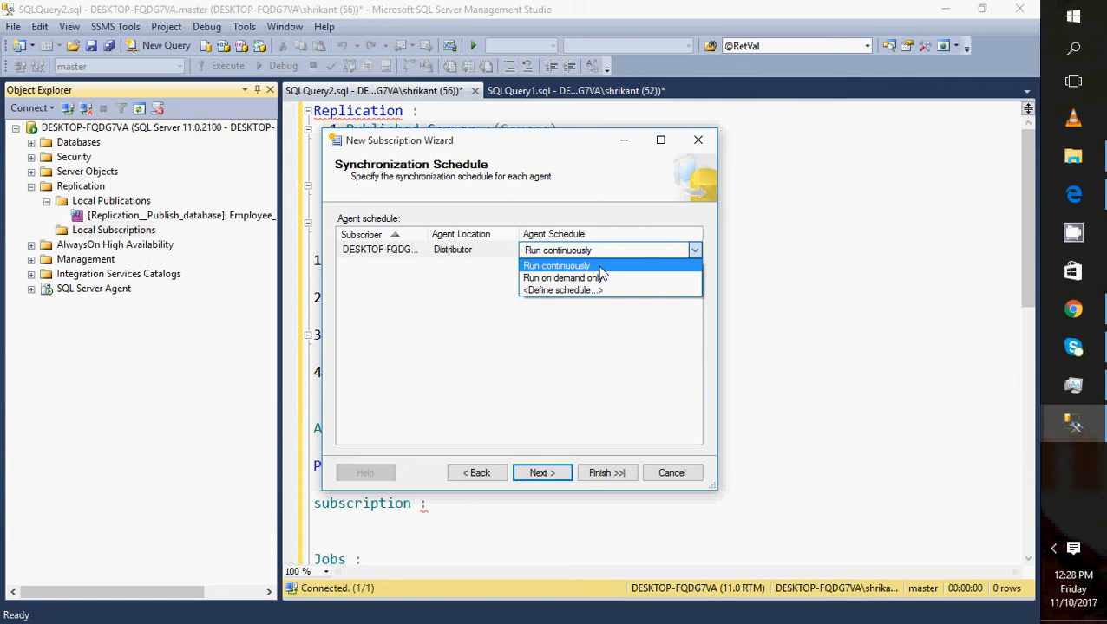
left_click(600, 268)
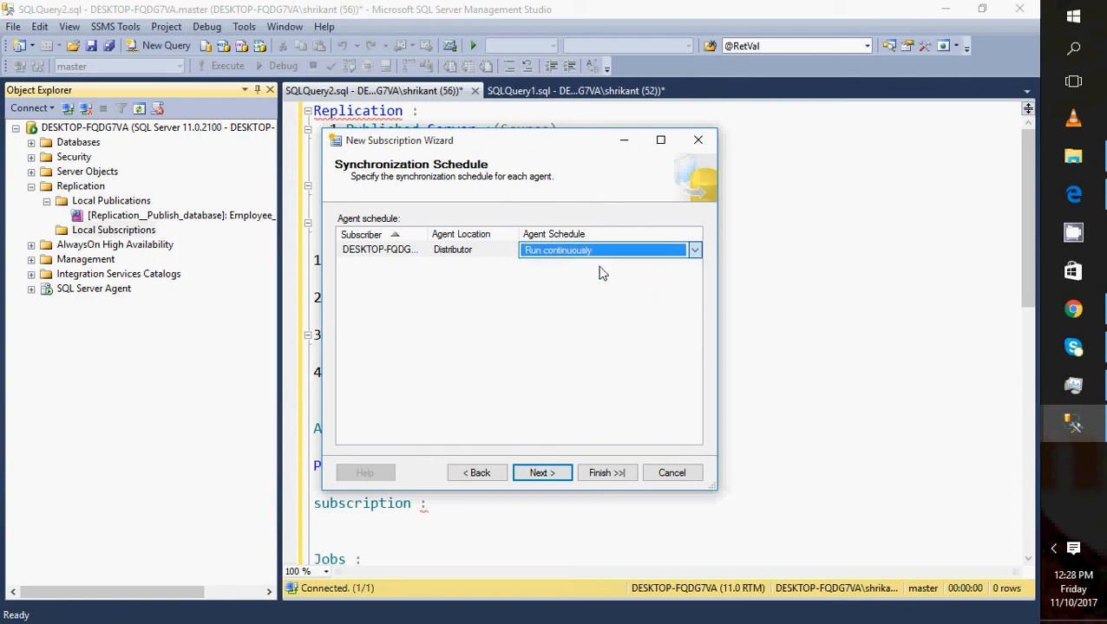
left_click(541, 473)
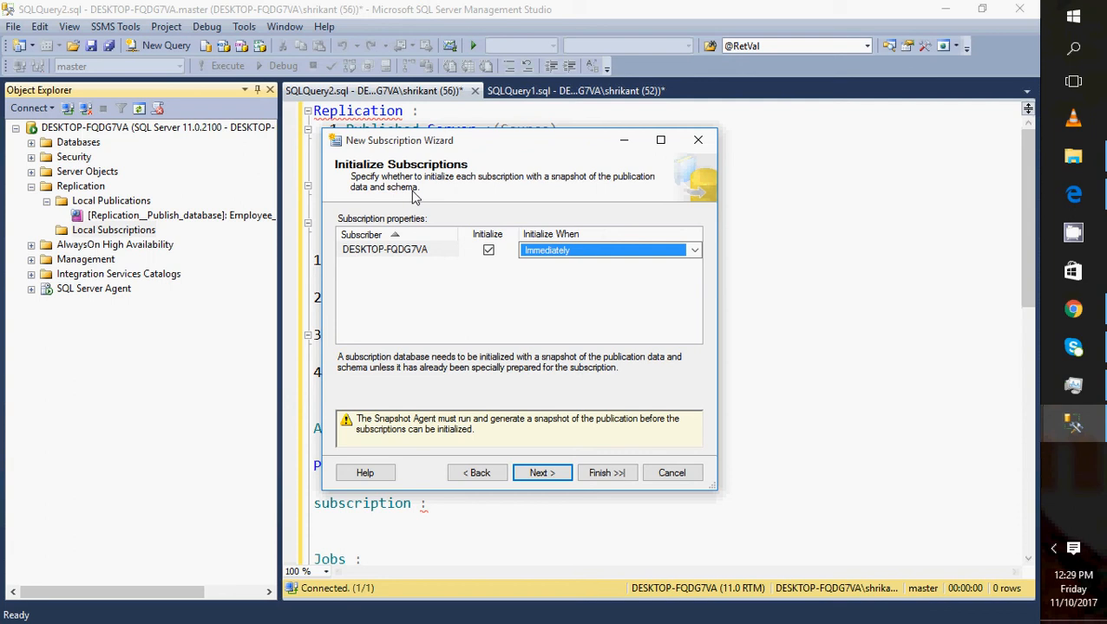
left_click(609, 251)
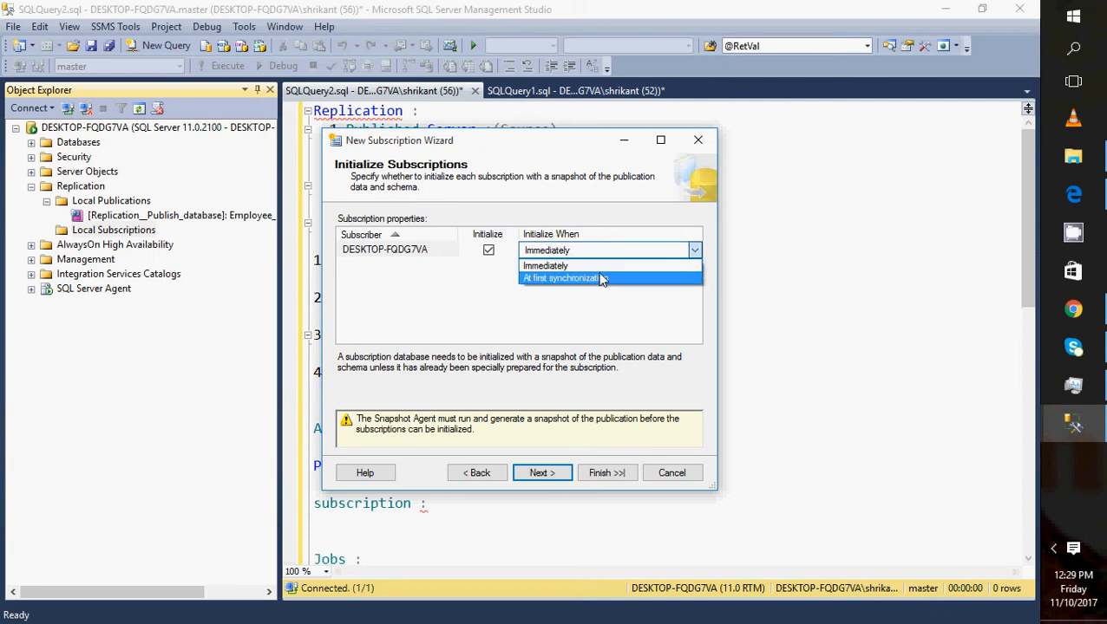
left_click(598, 267)
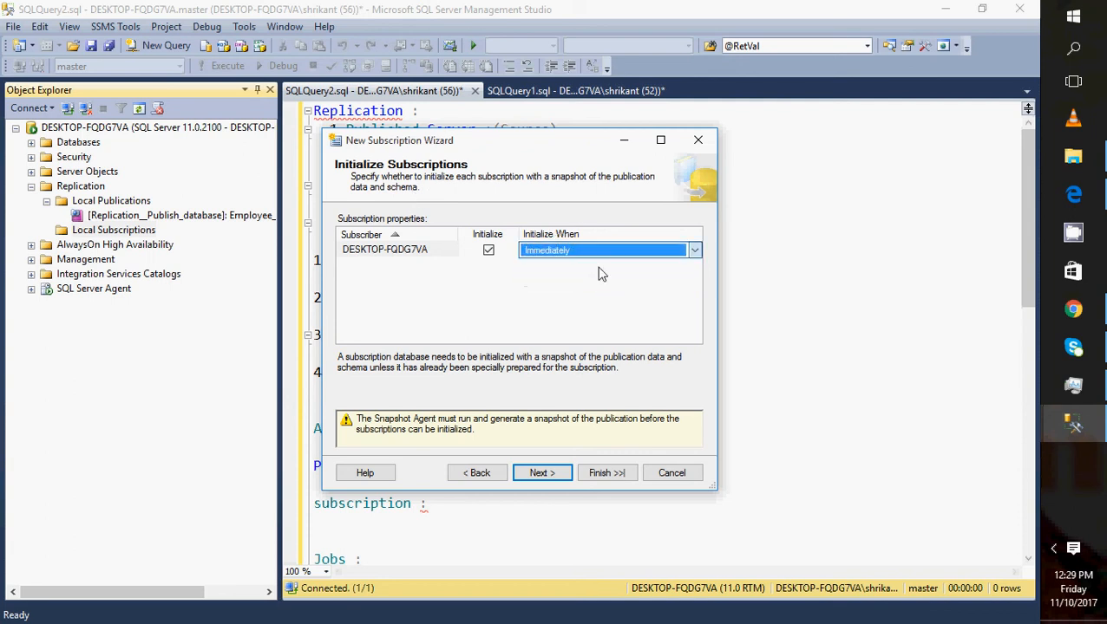
left_click(552, 475)
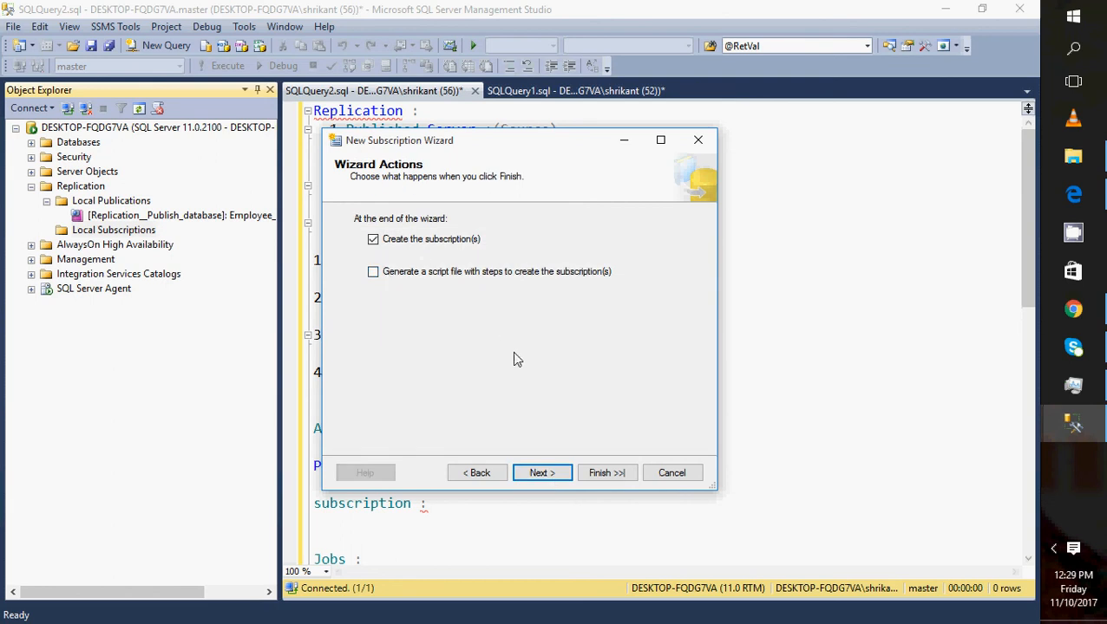
Create the subscription without generating a script file, and close the wizard once it has completed
left_click(541, 473)
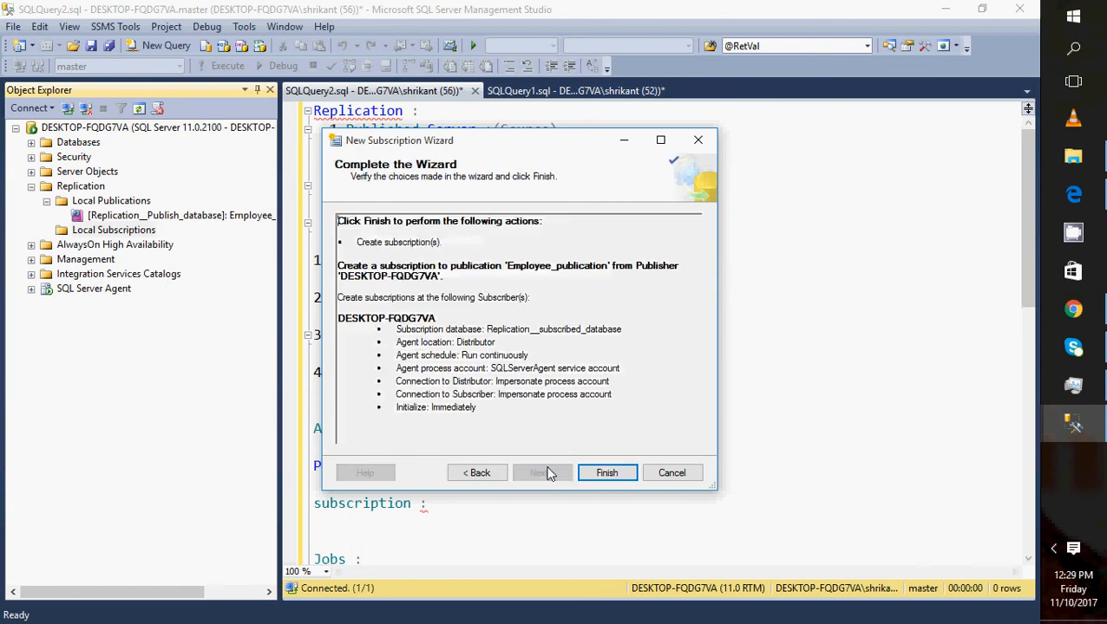
left_click(607, 473)
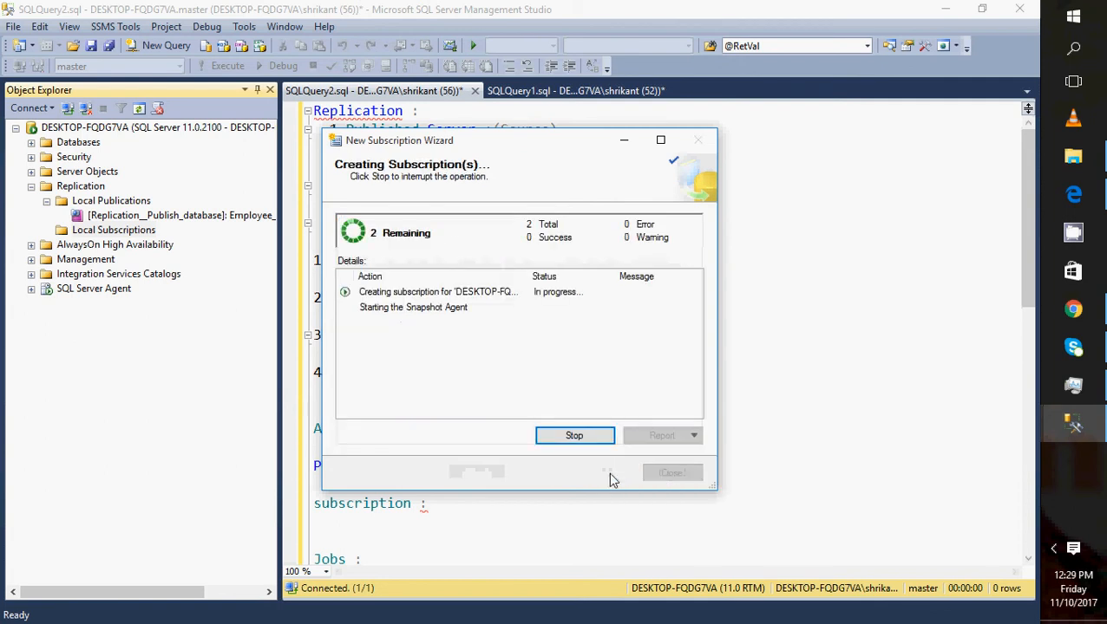
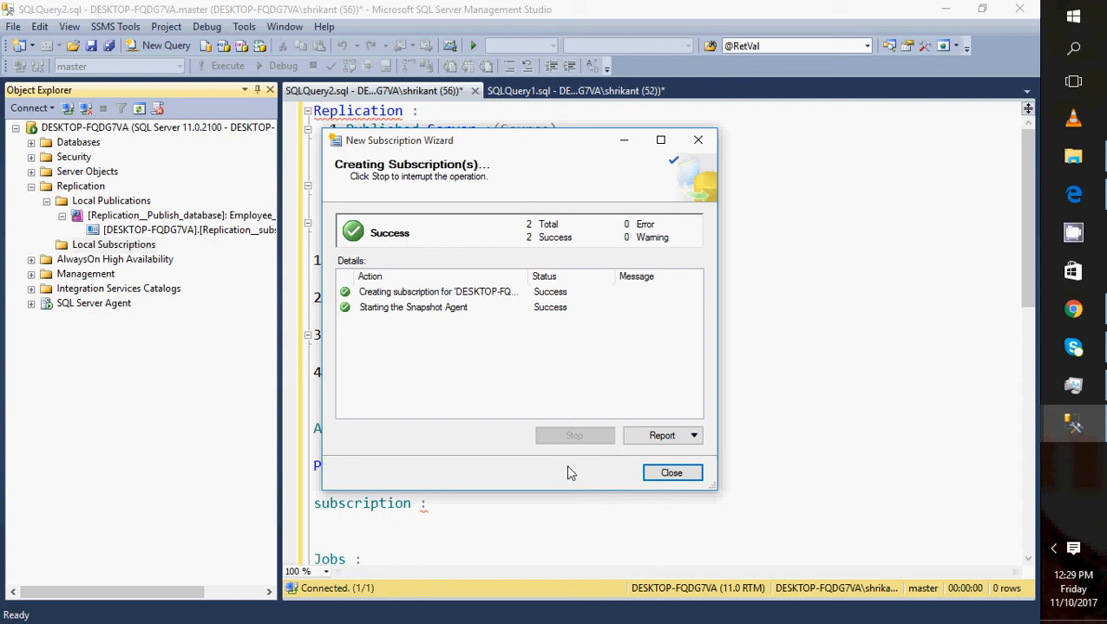
left_click(672, 473)
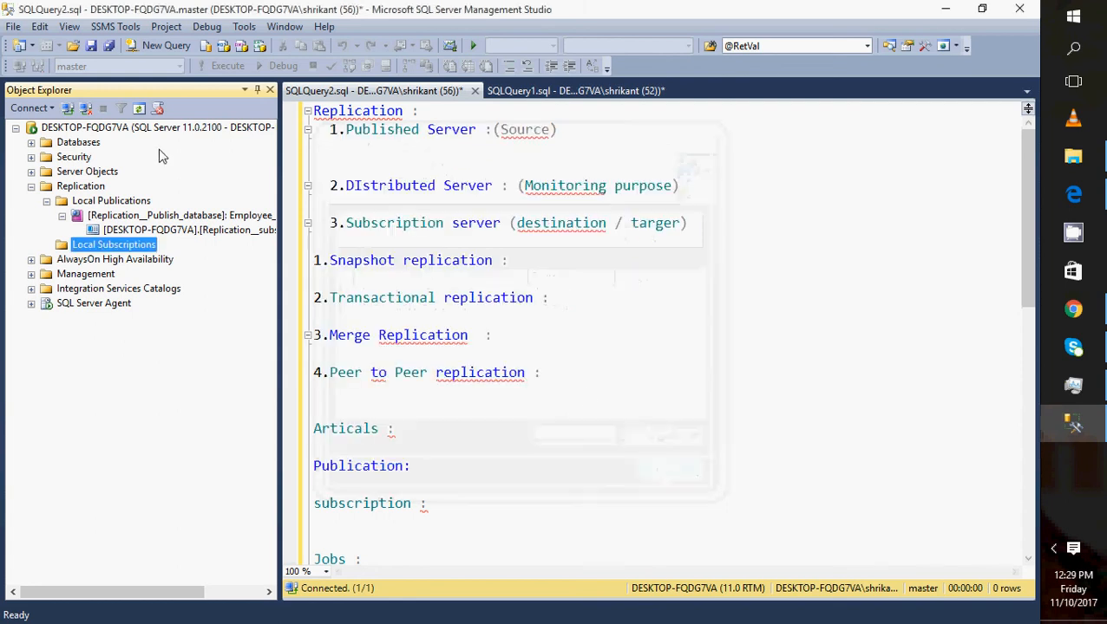
Refresh the Local Subscriptions folder and expand it to check for the new subscription
right_click(103, 249)
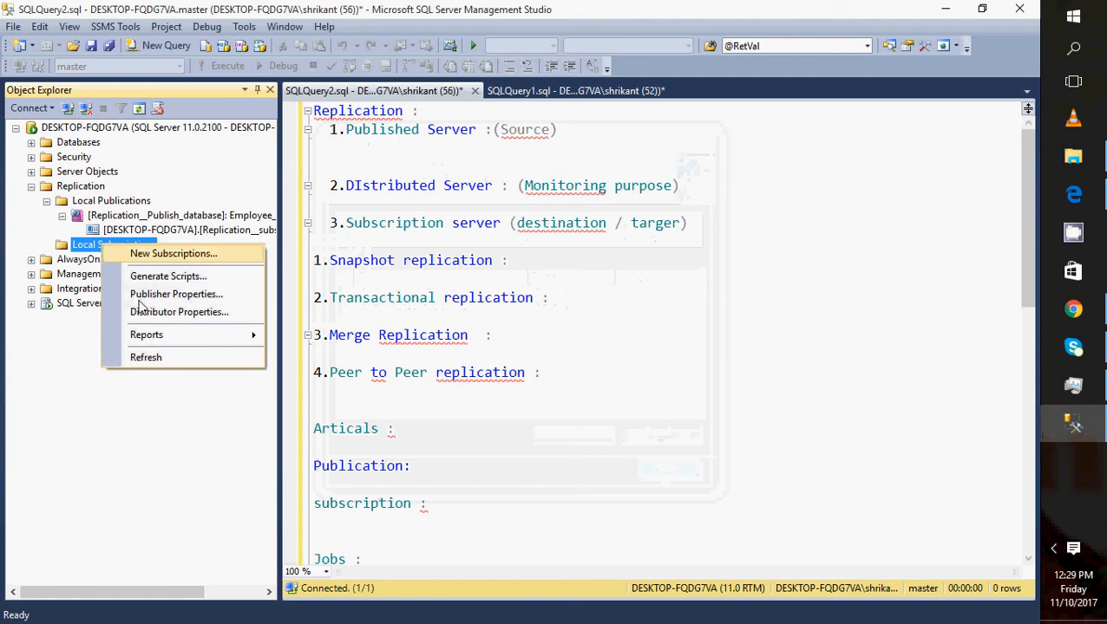
left_click(156, 361)
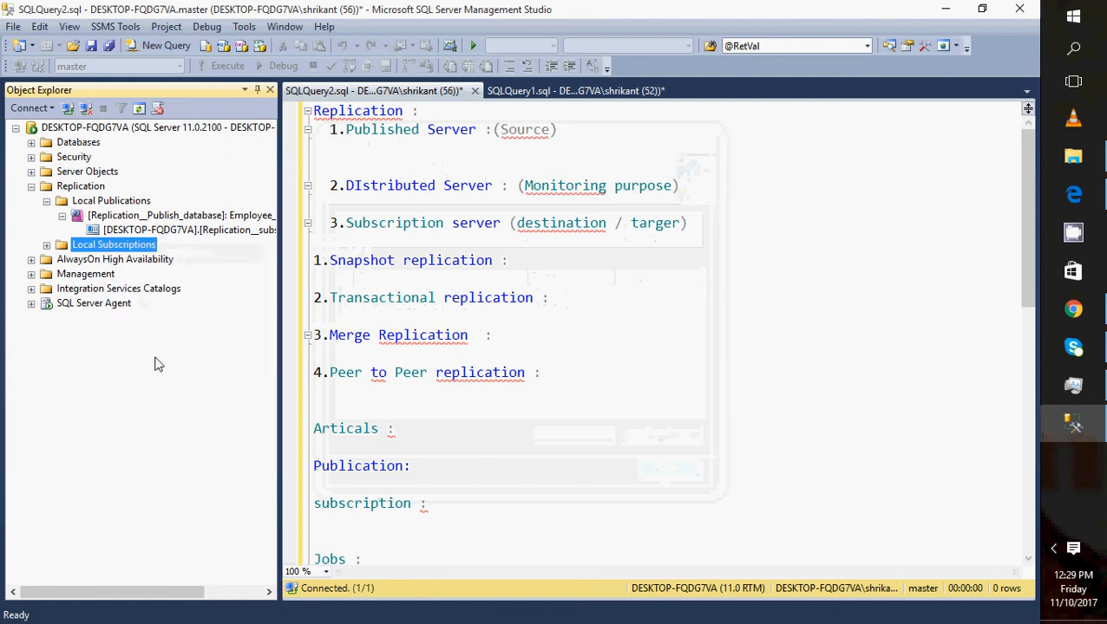
left_click(47, 245)
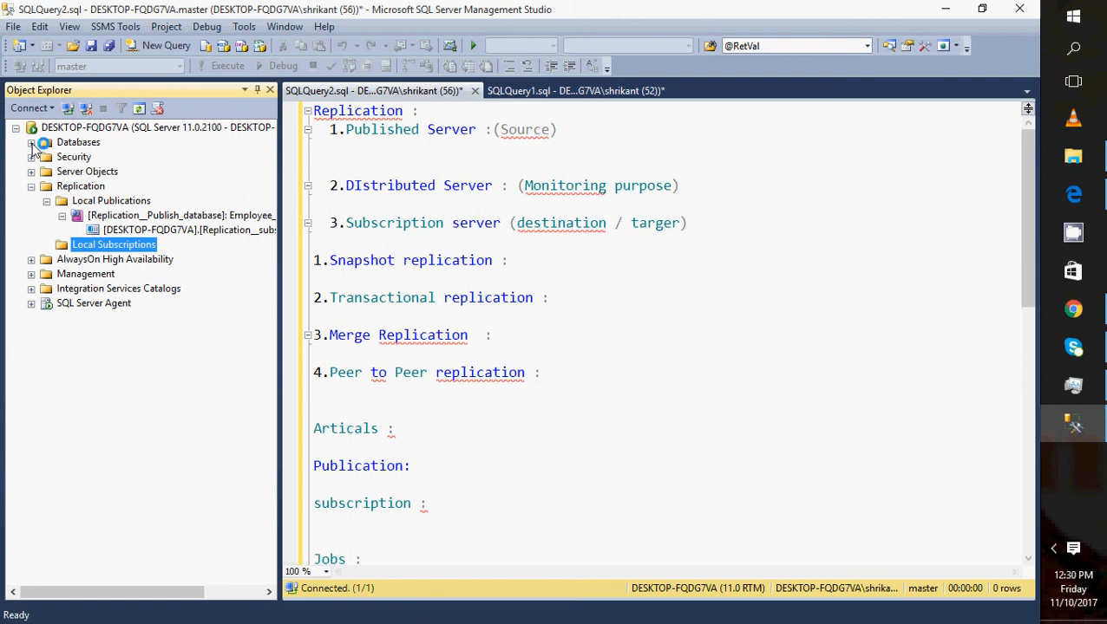
Refresh the whole Replication folder and select the Replication__subscribed_database subscription under Local Subscriptions
left_click(62, 216)
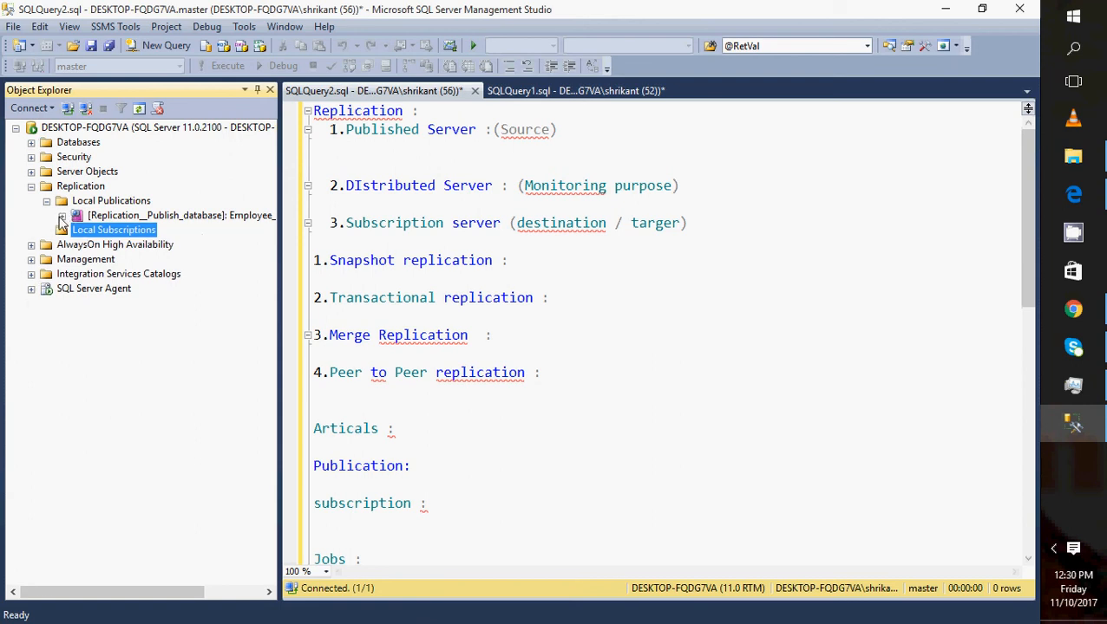
right_click(76, 190)
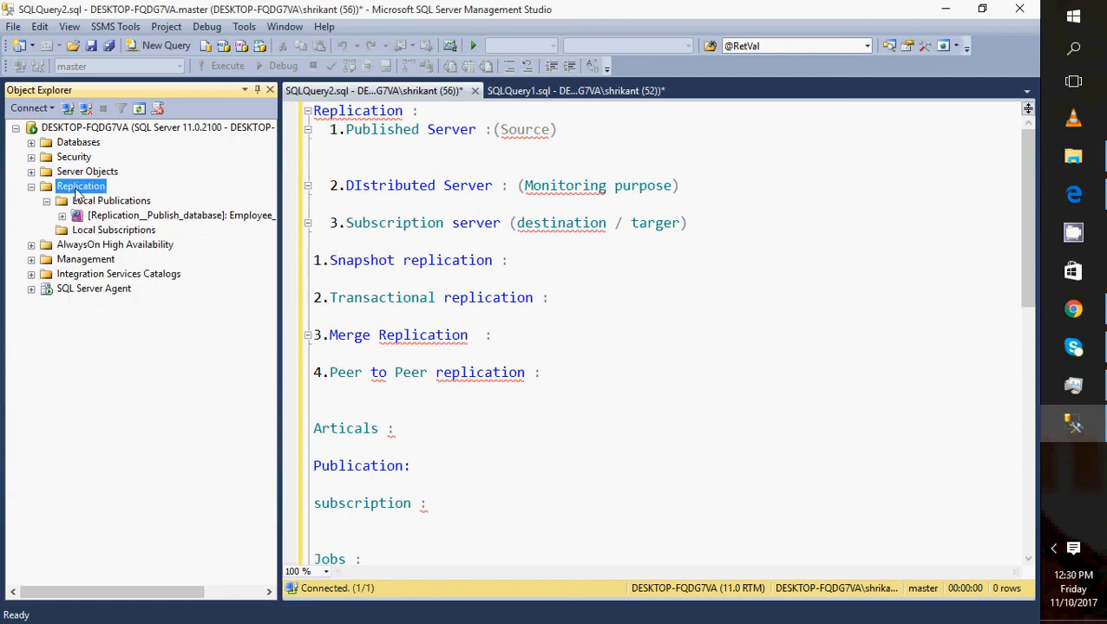
left_click(115, 360)
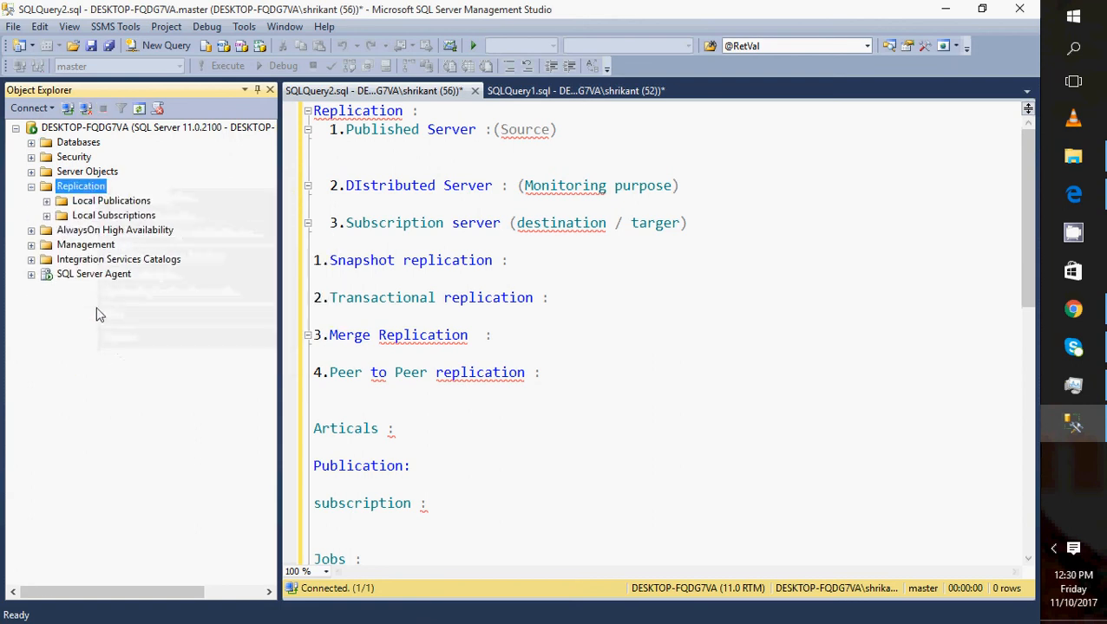
left_click(46, 216)
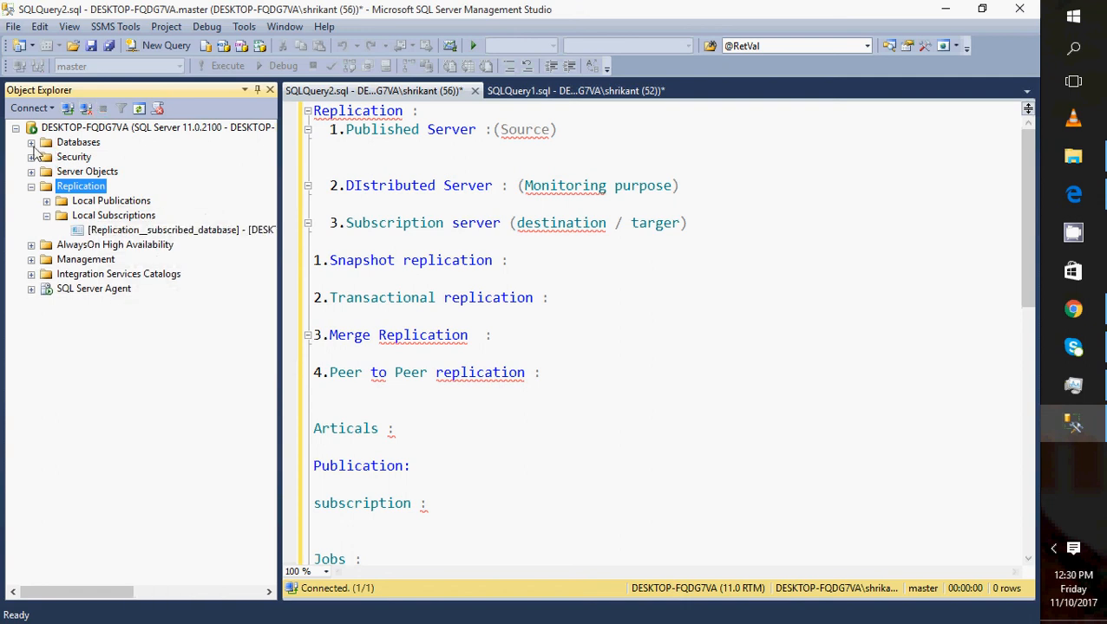
left_click(97, 230)
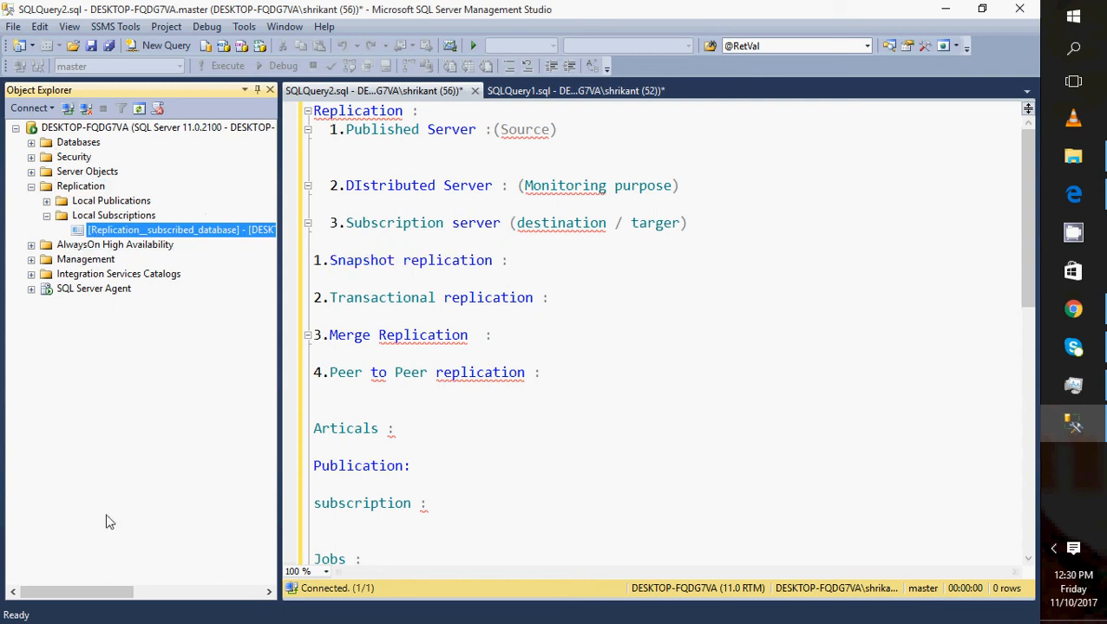
mouse_move(98, 591)
left_mouse_down()
mouse_move(136, 594)
mouse_move(95, 592)
left_mouse_up()
Refresh the tables of Replication__subscribed_database and expand dbo.tblEmployee to check the replicated table, collapsing the database when done
left_click(31, 142)
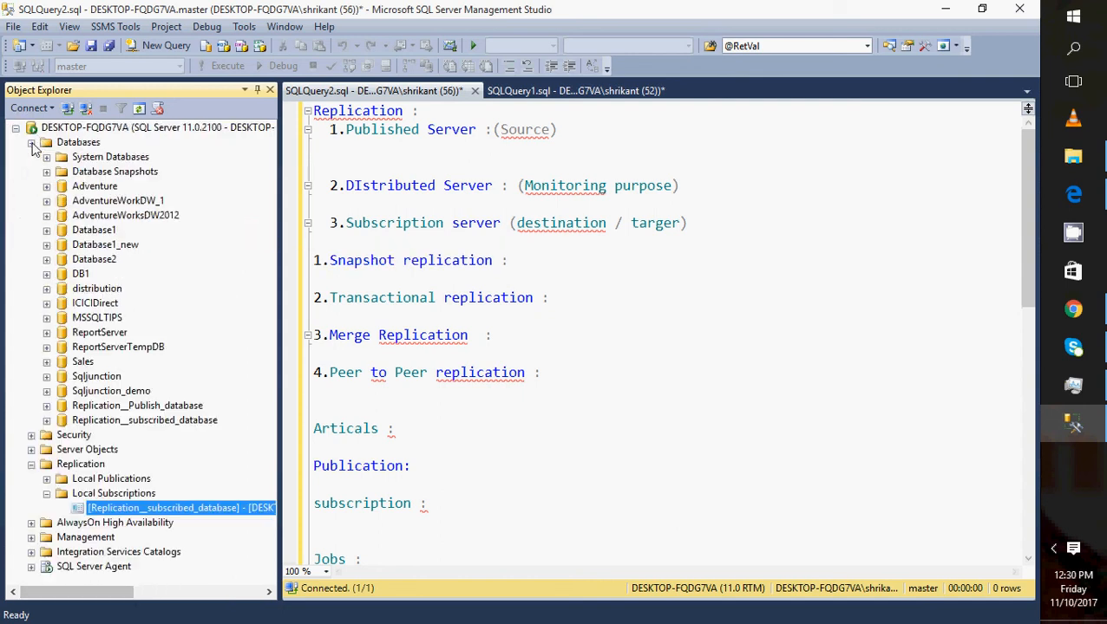
left_click(48, 421)
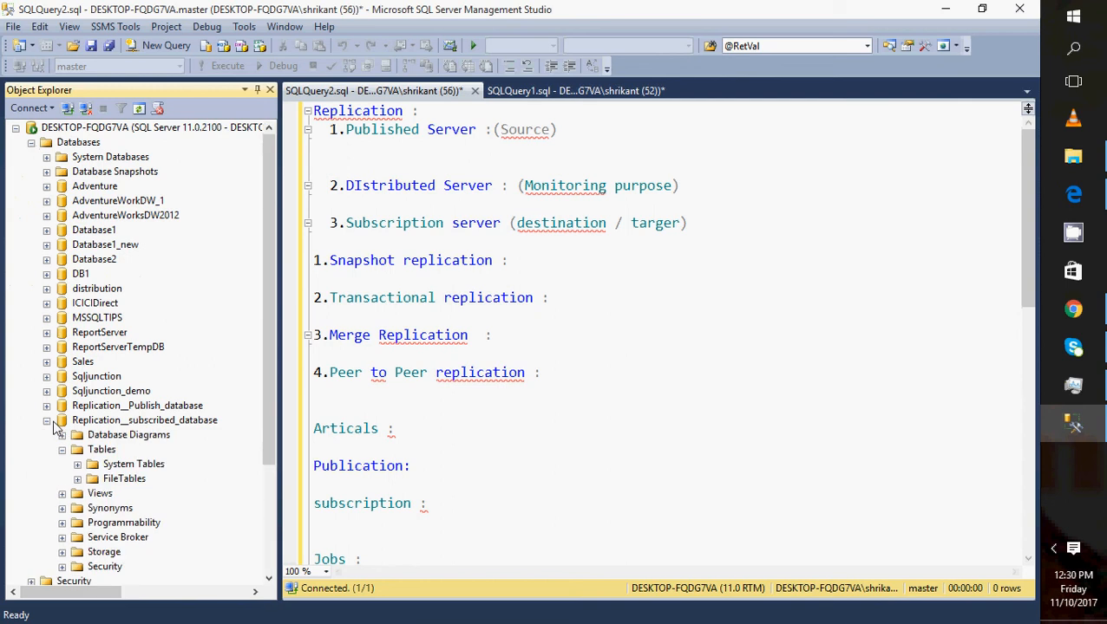
right_click(103, 450)
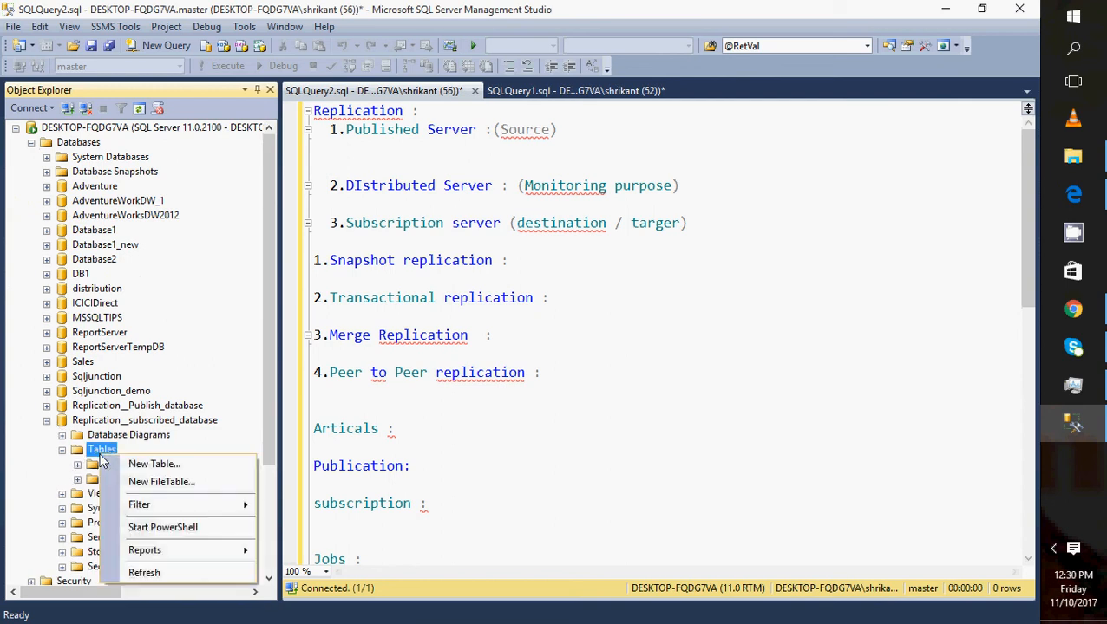
left_click(140, 576)
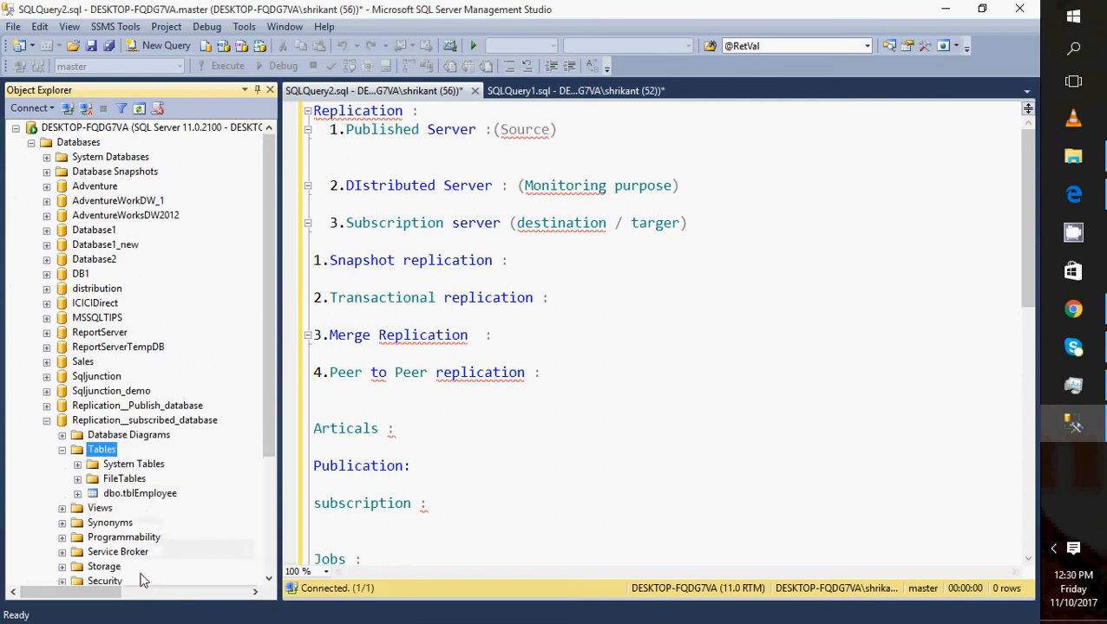
left_click(136, 422)
left_click(79, 495)
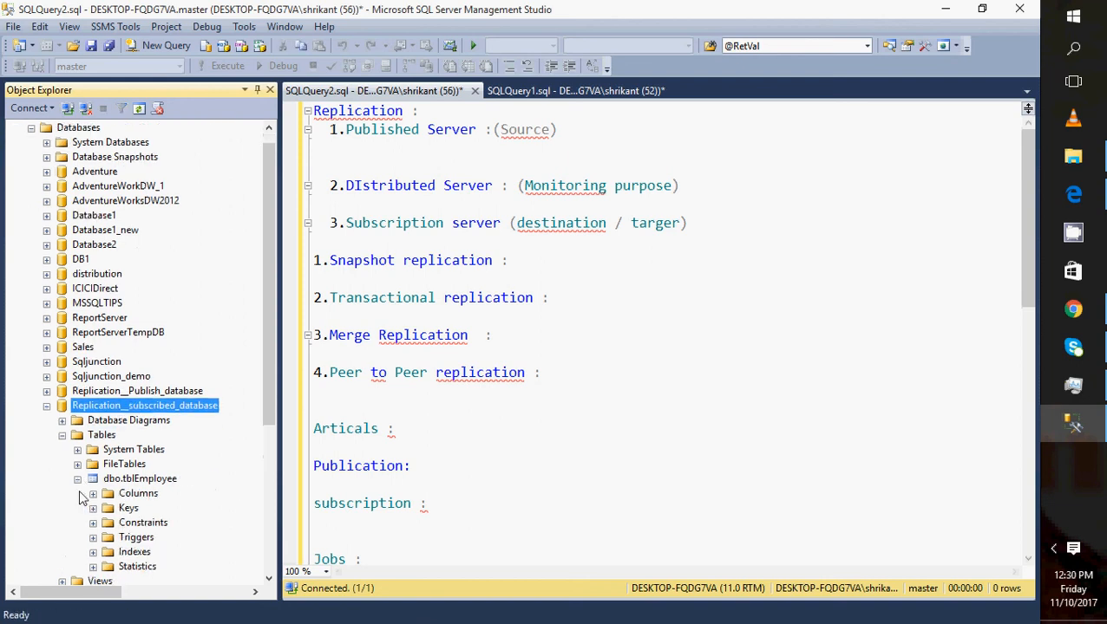
left_click(47, 406)
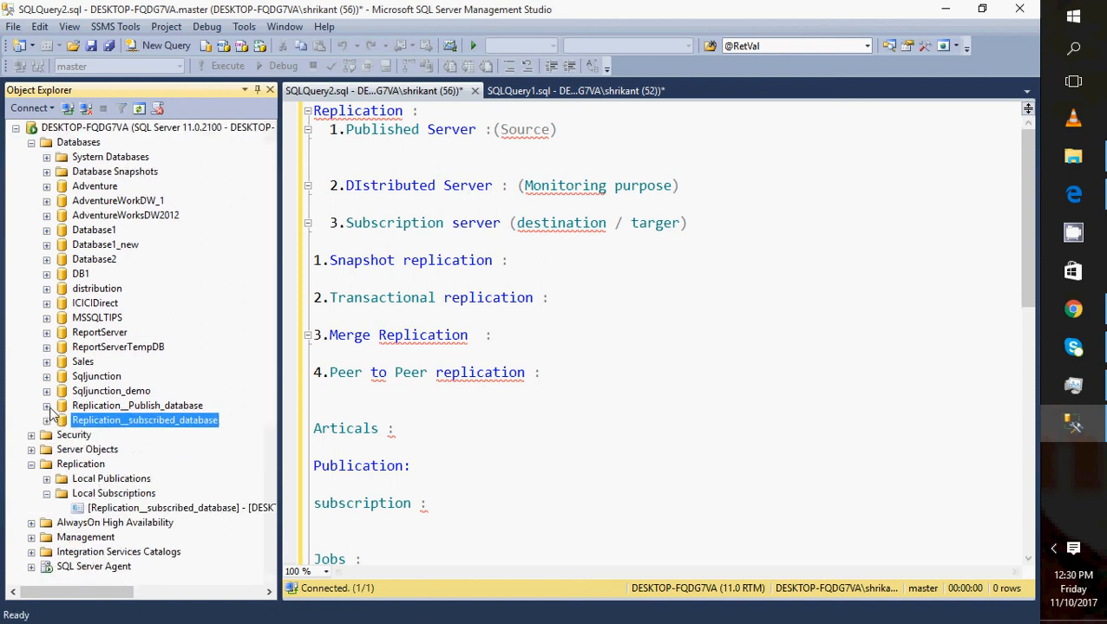
Expand System Databases and refresh the folder to look for the distribution database
left_click(31, 144)
left_click(31, 143)
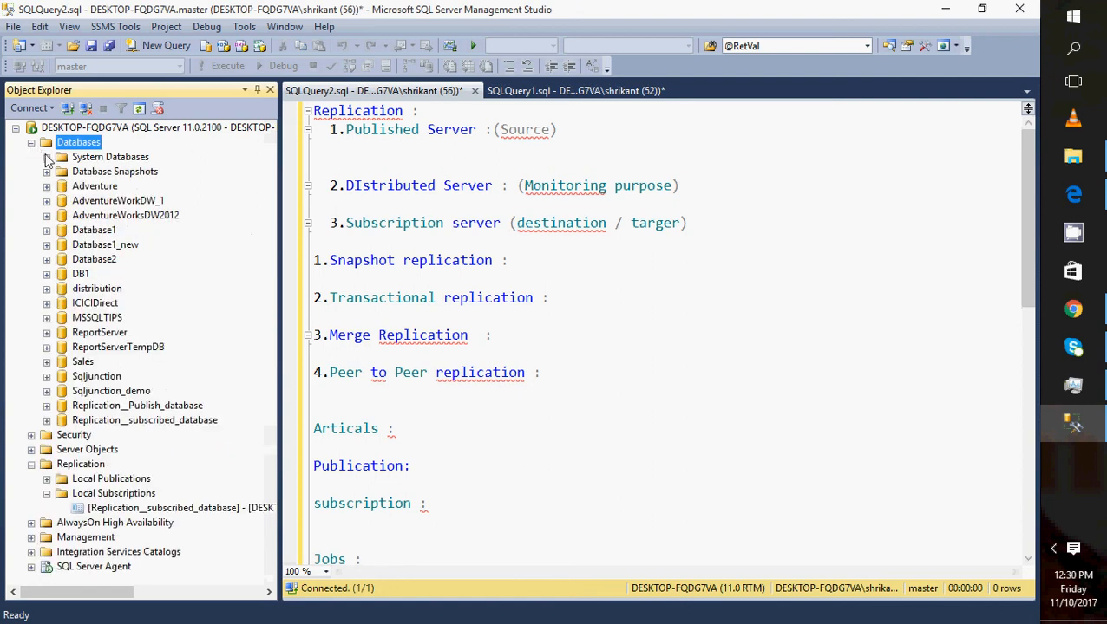
left_click(47, 157)
right_click(86, 157)
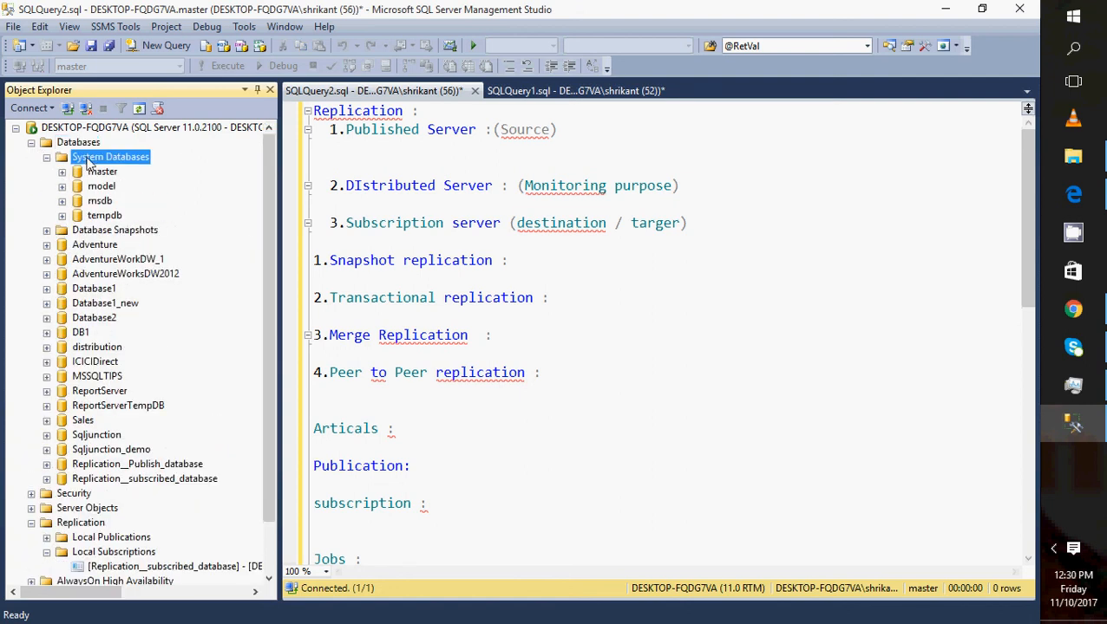
left_click(128, 230)
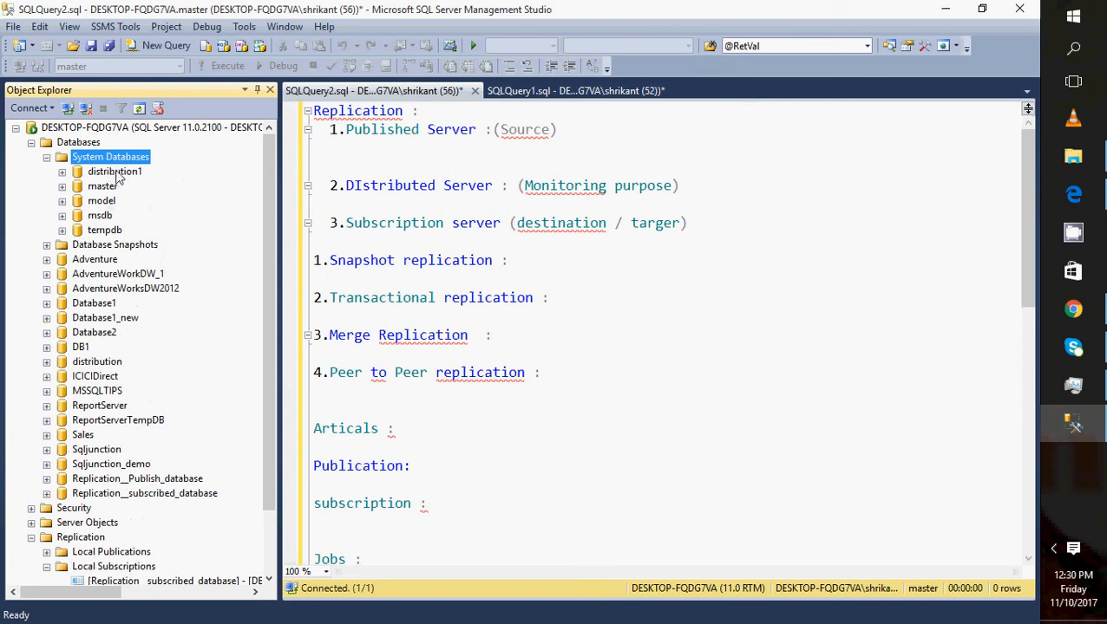
Inspect the tables of the distribution1 system database, and collapse the database tree when done
left_click(61, 172)
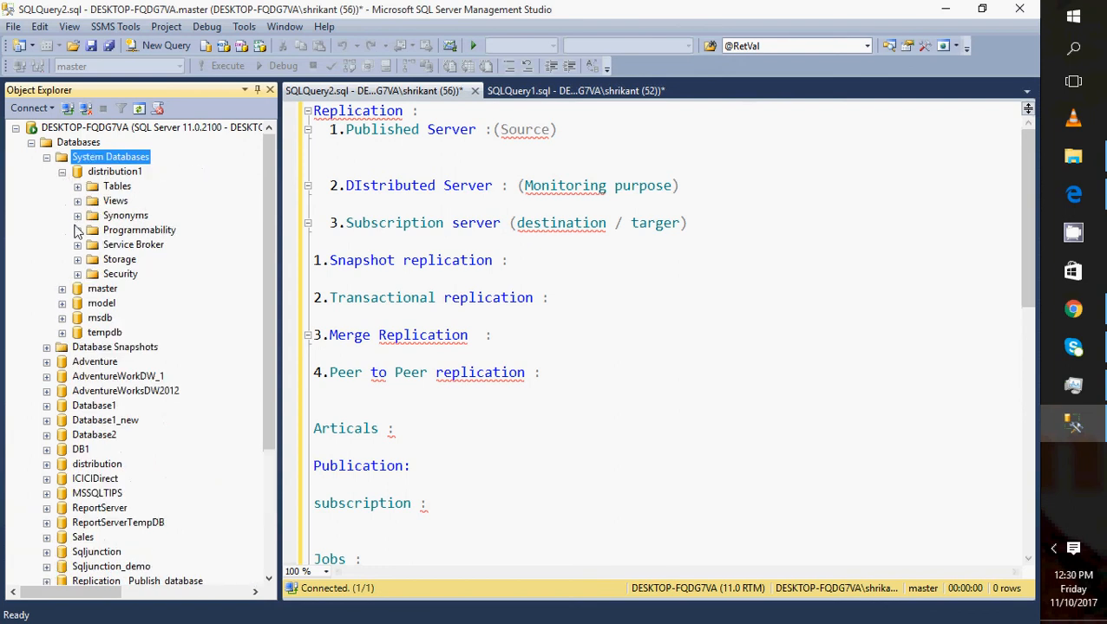
left_click(77, 187)
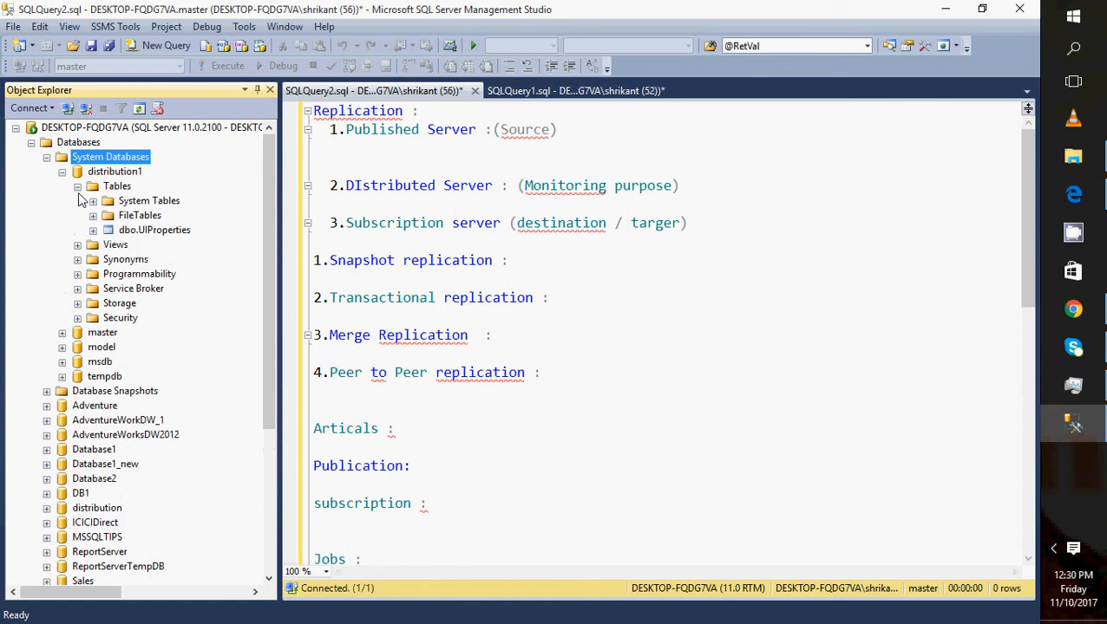
right_click(144, 233)
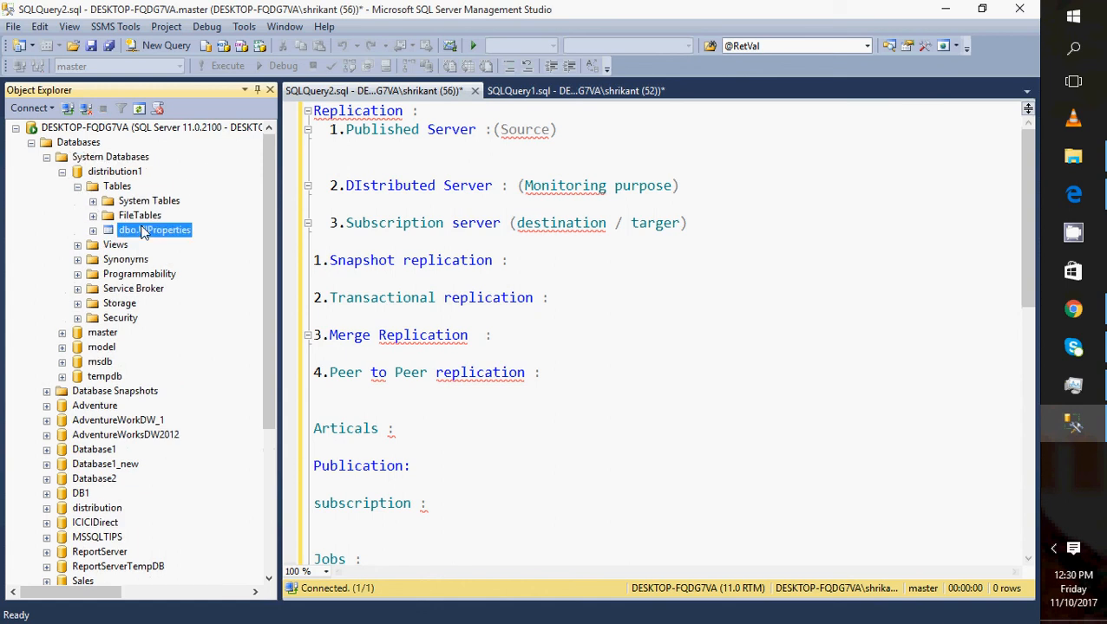
left_click(62, 172)
left_click(47, 158)
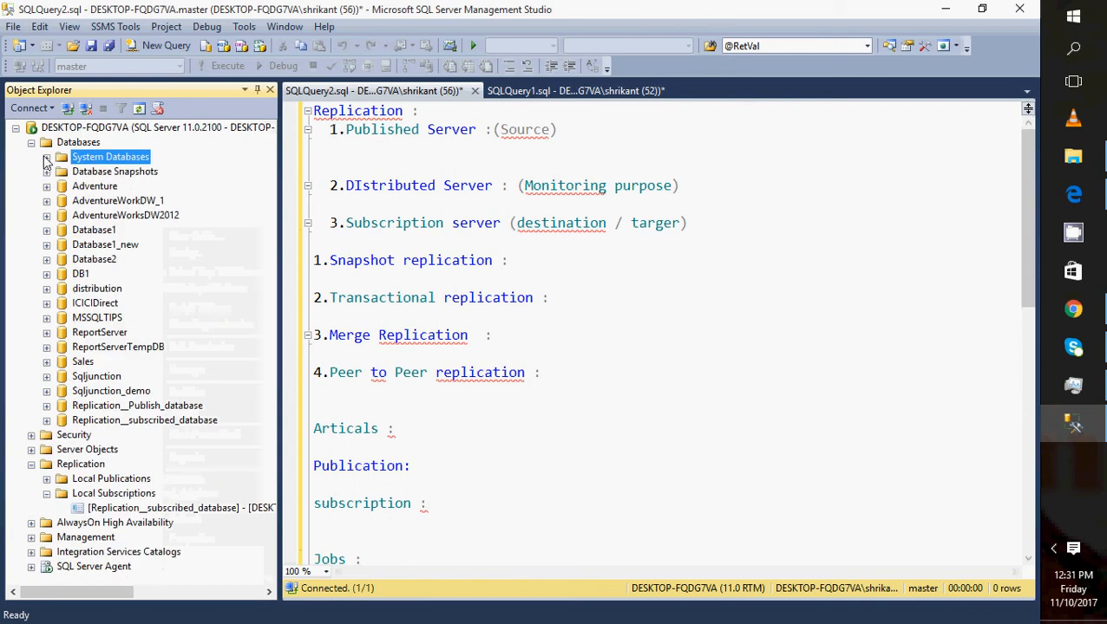
left_click(32, 143)
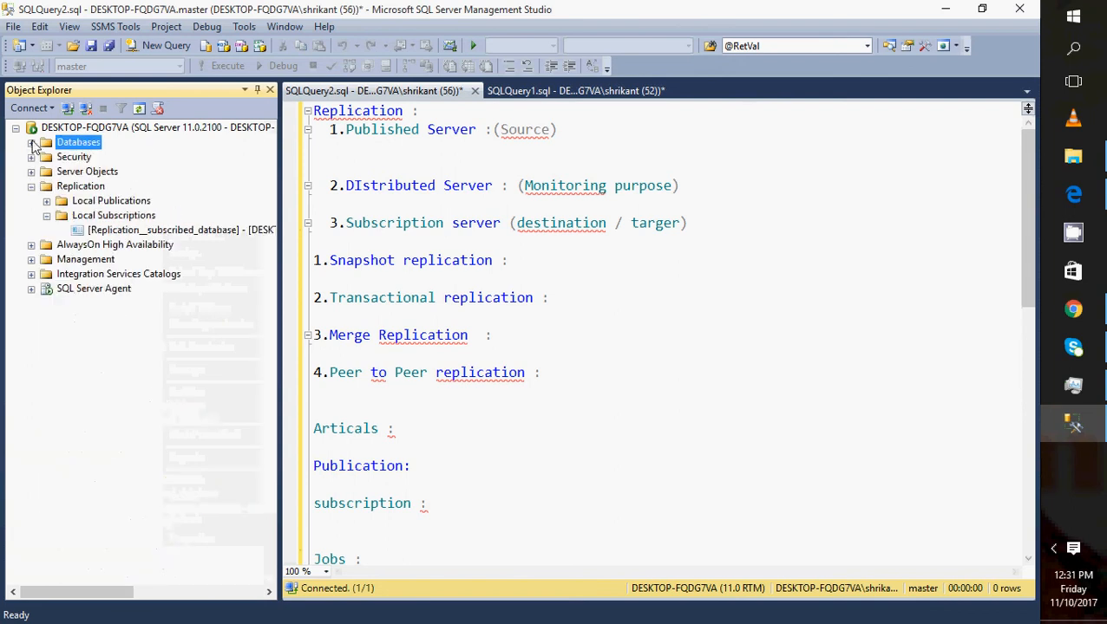
Collapse Replication and review the replication jobs listed under SQL Server Agent, including their full names
left_click(32, 187)
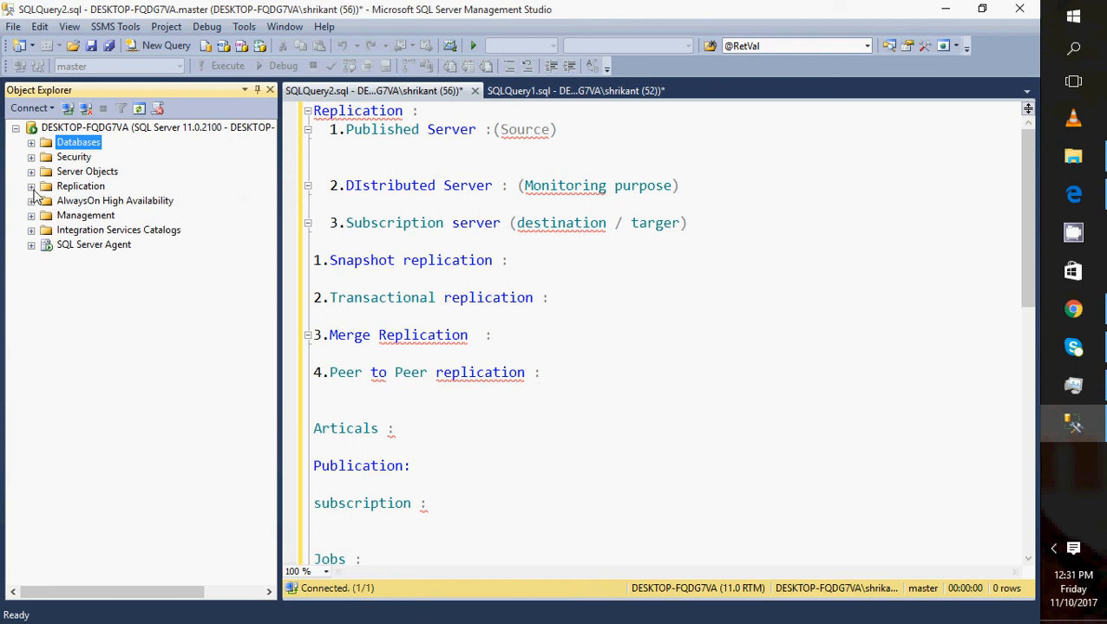
left_click(32, 245)
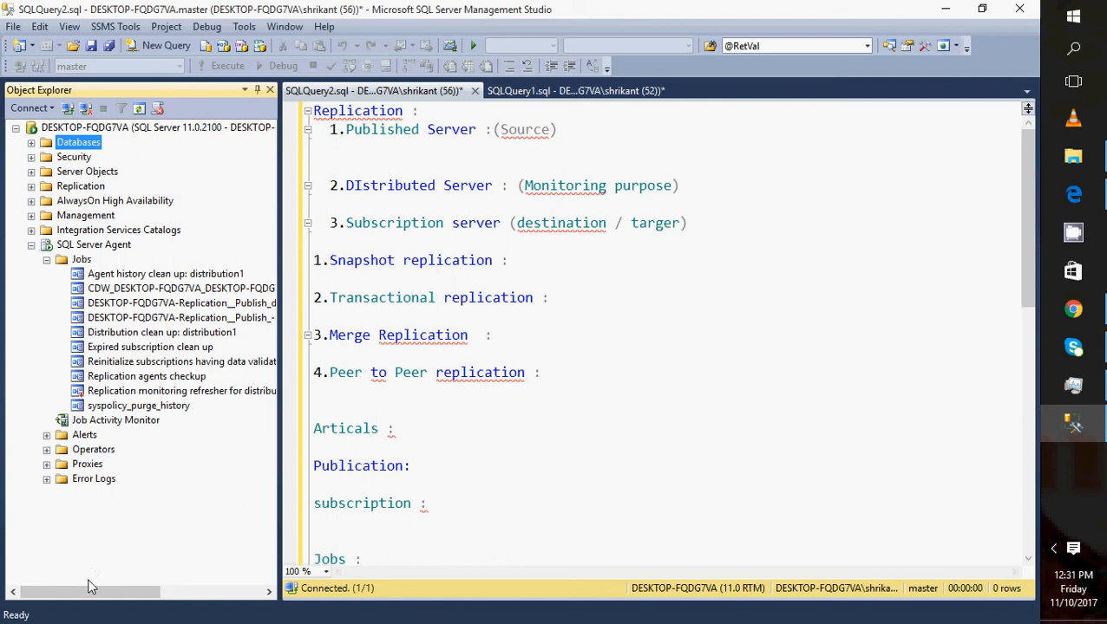
left_click_drag(89, 587, 144, 599)
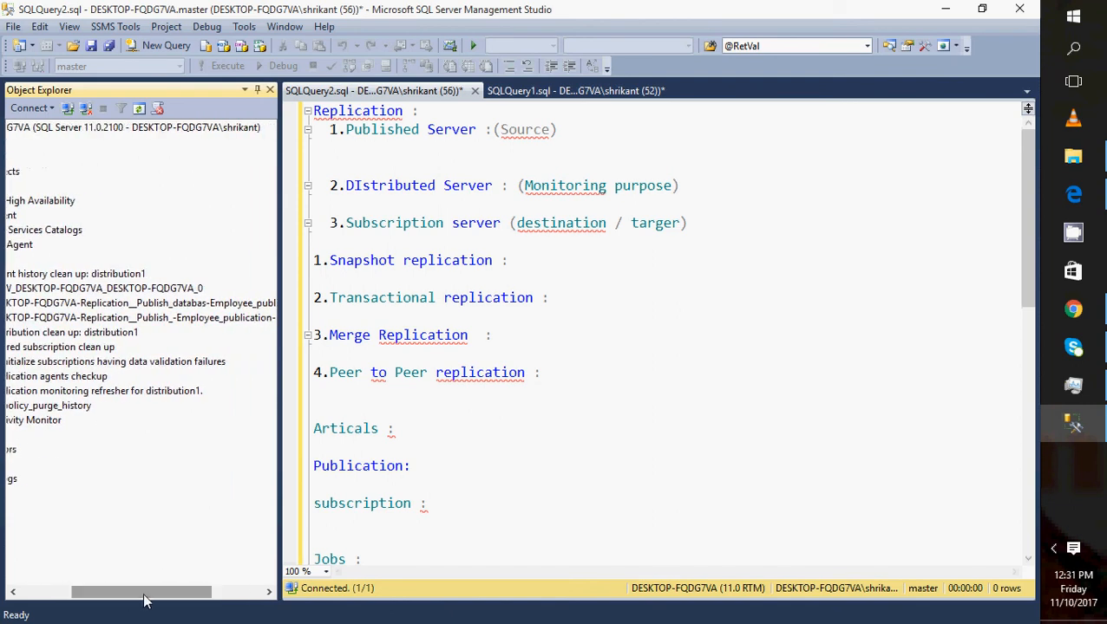
left_click(140, 305)
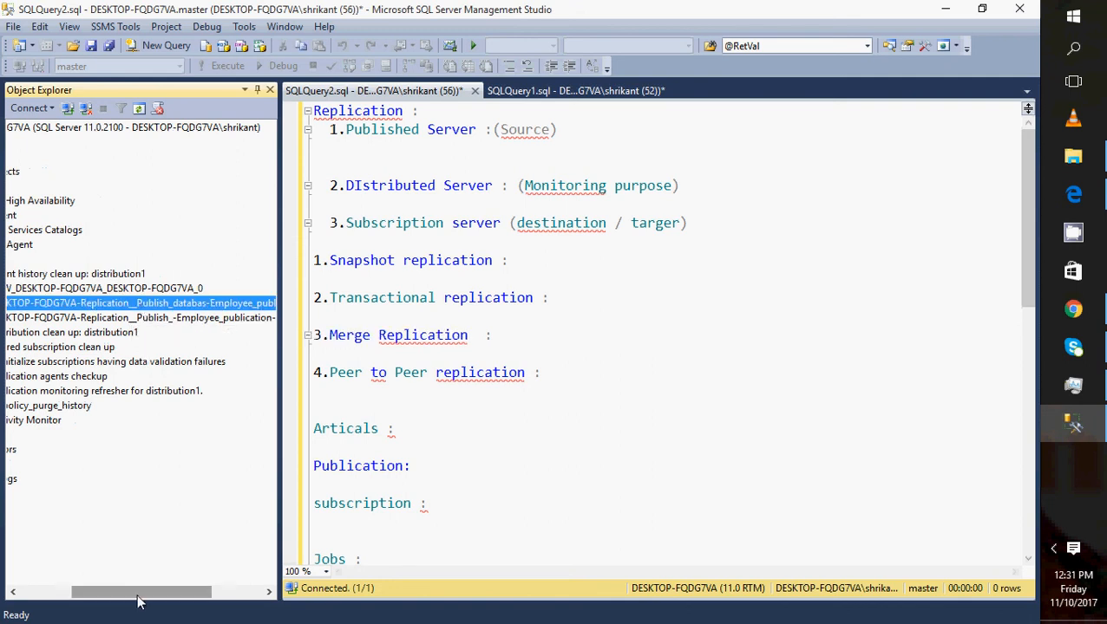
left_click_drag(139, 600, 69, 598)
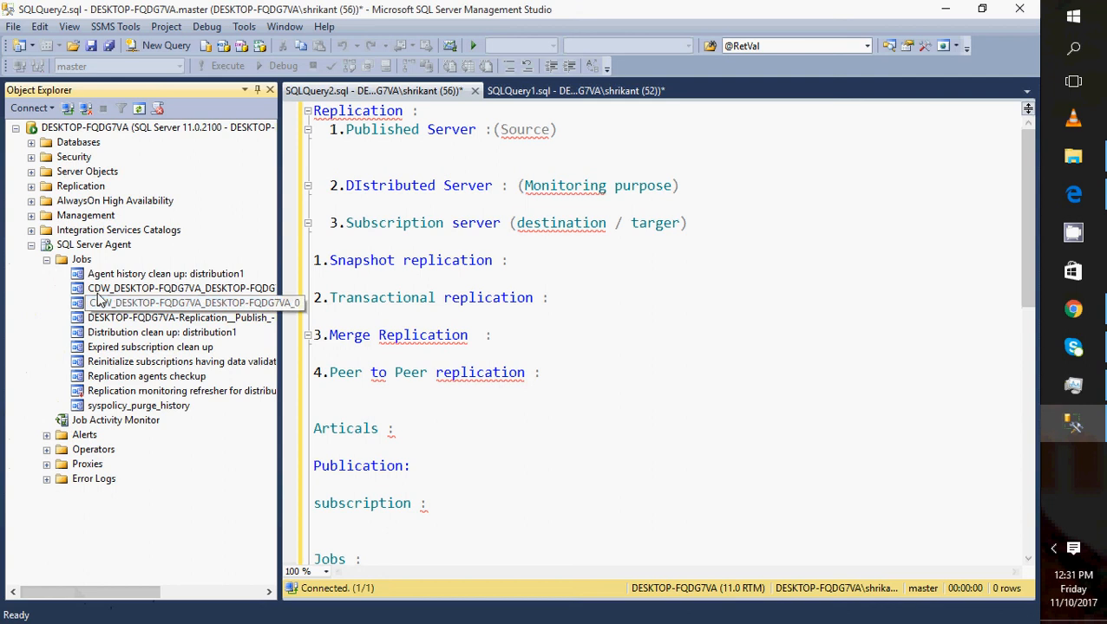
Inspect the step of job CDW_DESKTOP-FQDG7VA_DESKTOP-FQDG7VA_0, including its package source options, and close the step's properties without saving
left_click(98, 291)
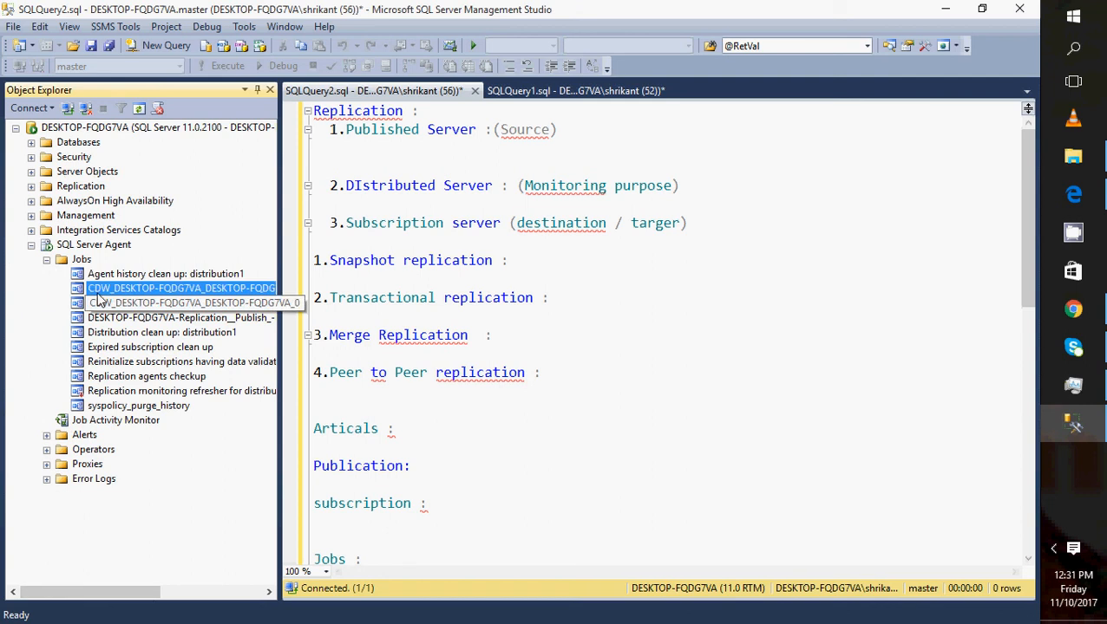
double_click(98, 293)
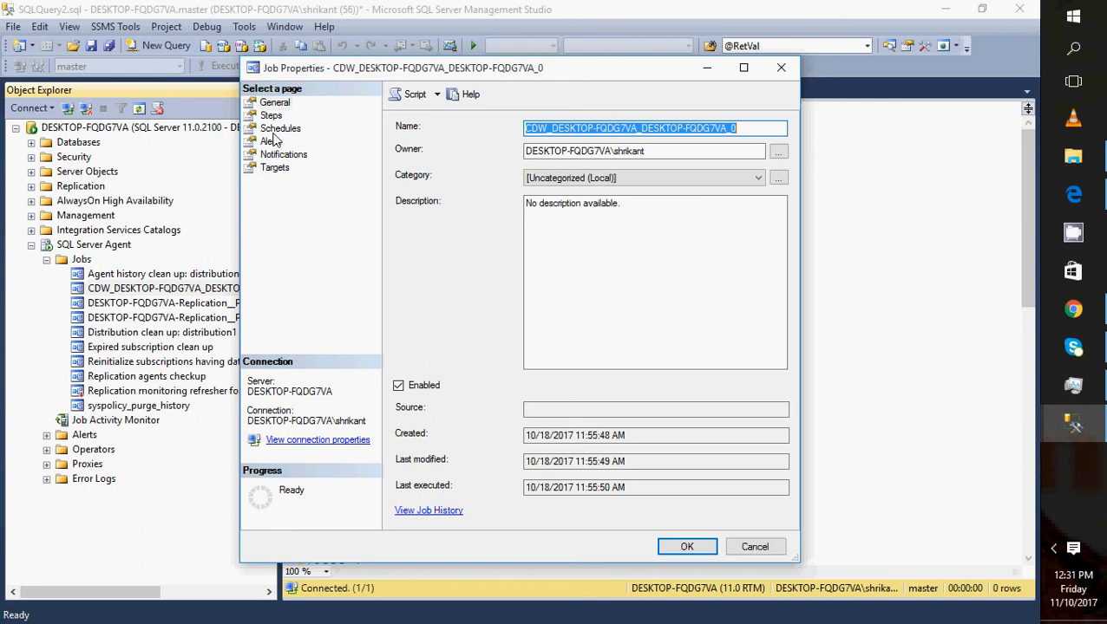
left_click(271, 116)
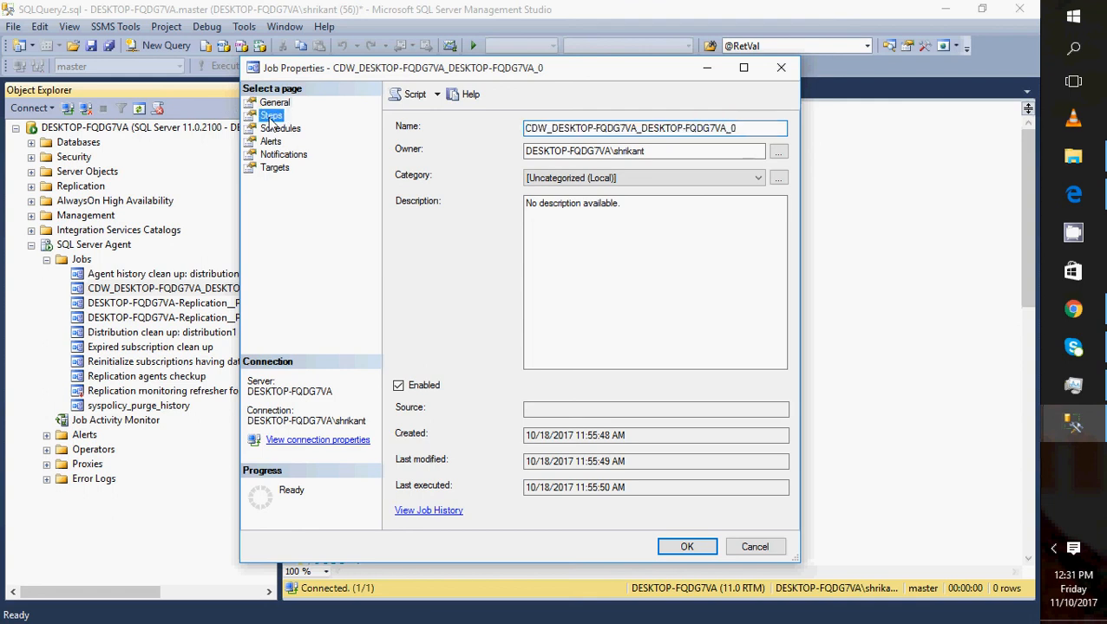
left_click(624, 514)
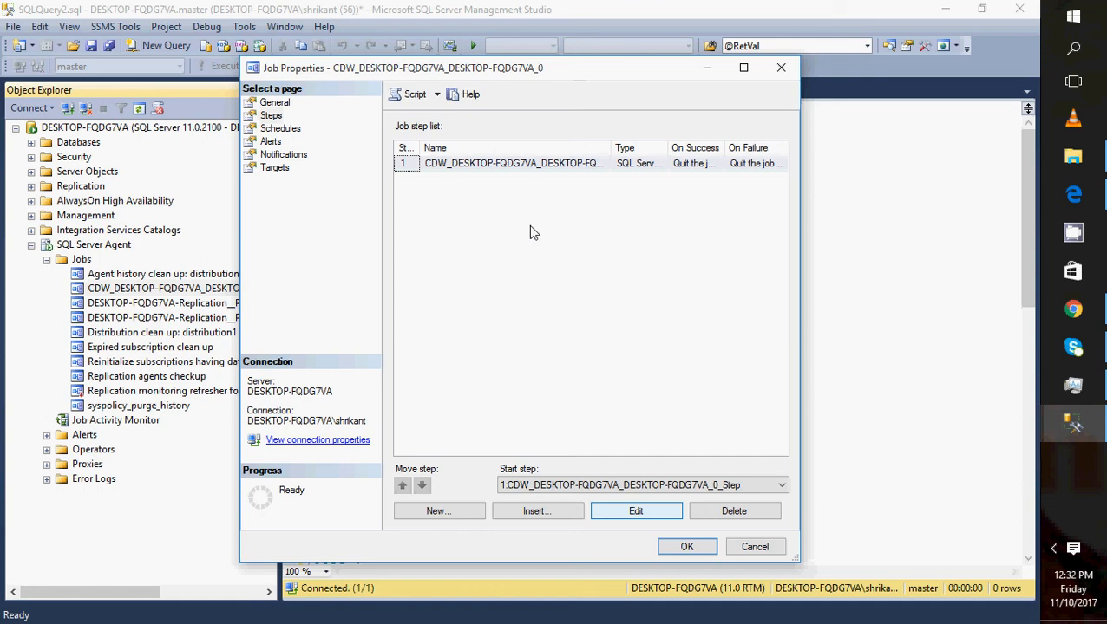
key("Return")
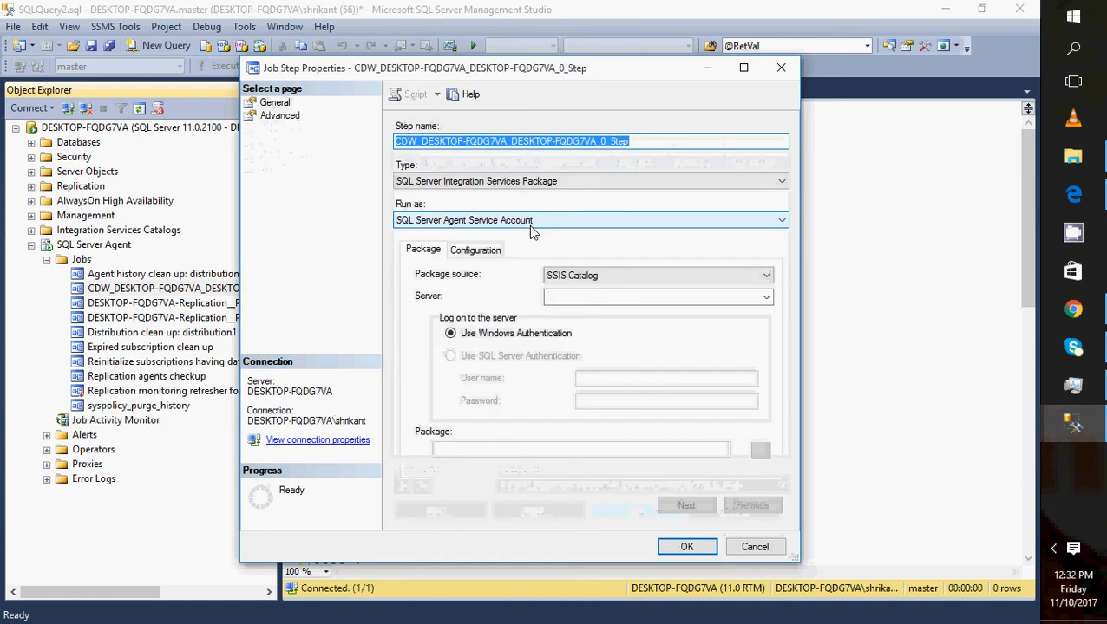
left_click(569, 274)
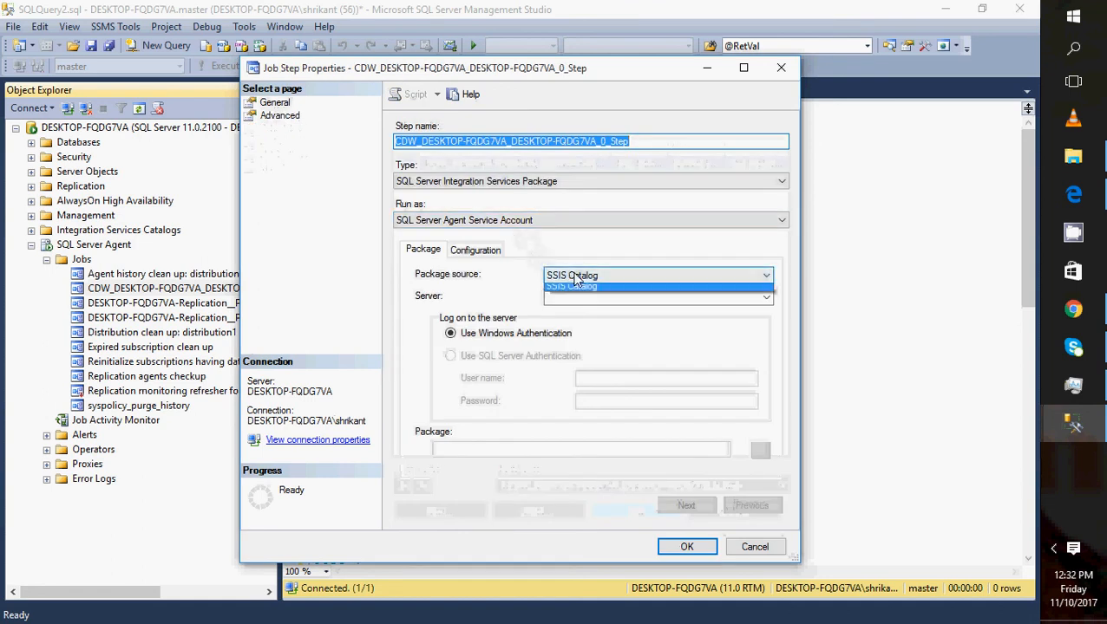
left_click(518, 297)
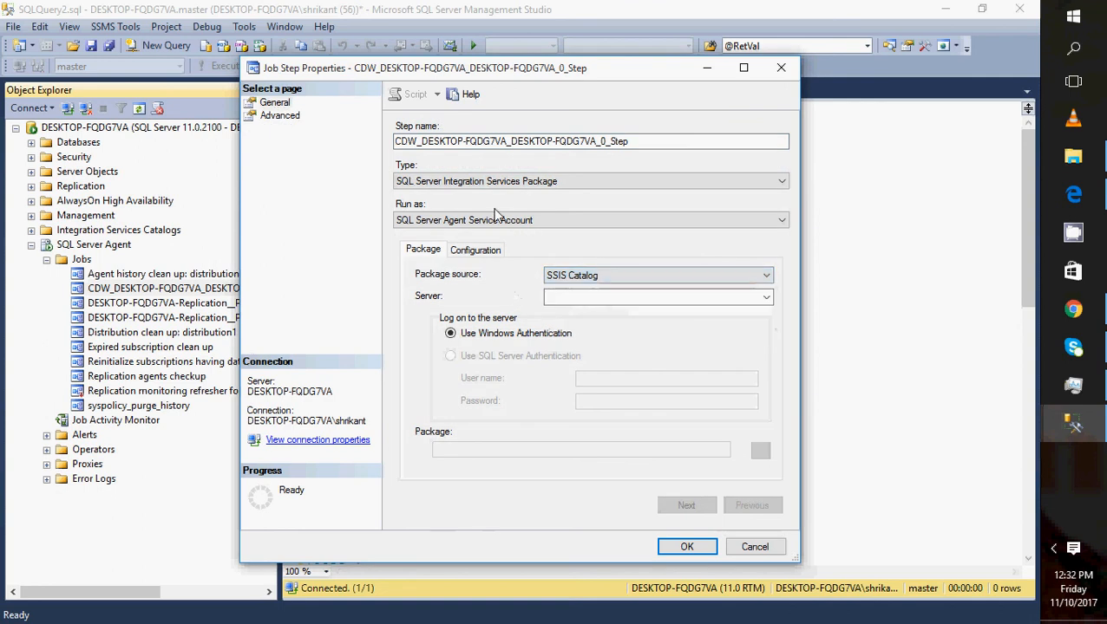
left_click(748, 546)
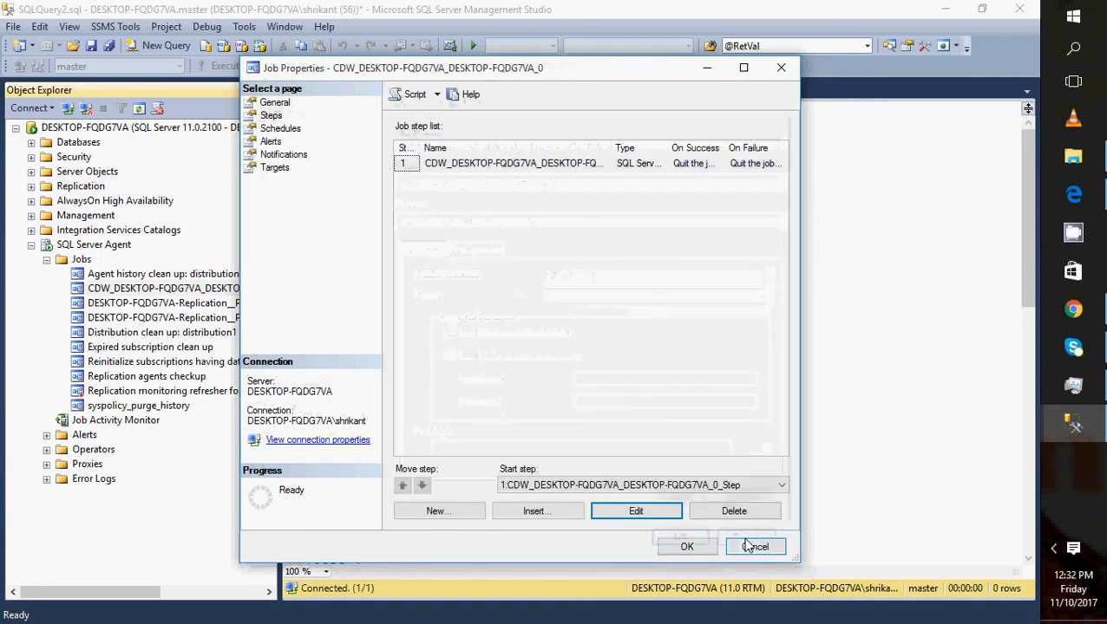
Close the job's properties without saving, collapse SQL Server Agent, and expand the Databases folder
left_click(754, 547)
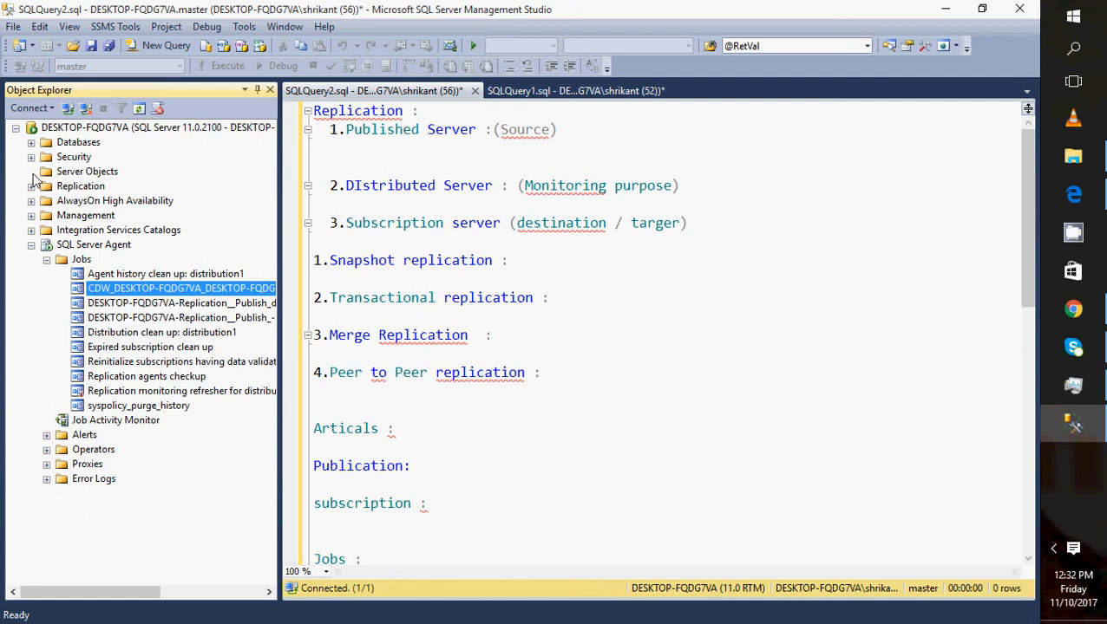
left_click(32, 246)
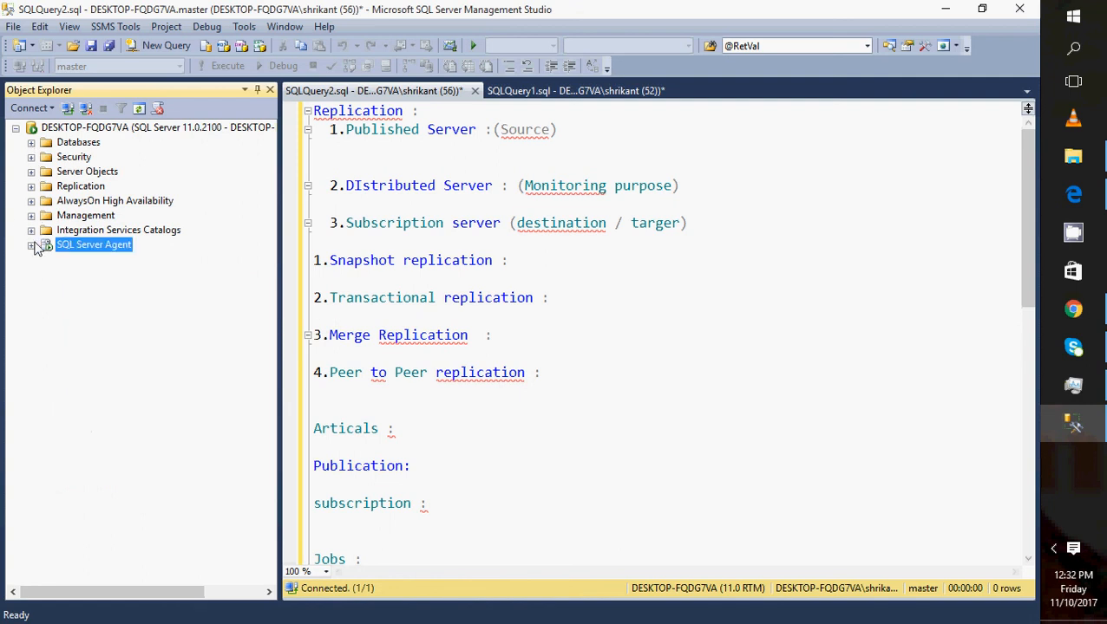
left_click(32, 143)
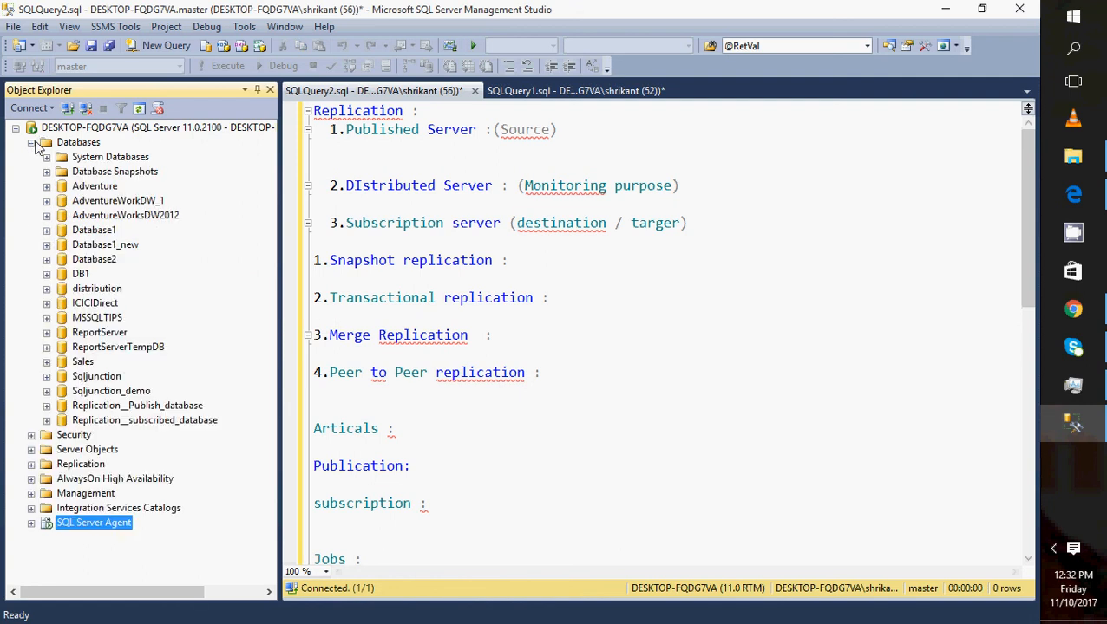
left_click(35, 144)
left_click(34, 144)
Open the top 200 rows of dbo.tblEmployee in Replication__Publish_database for editing
left_click(48, 406)
left_click(62, 434)
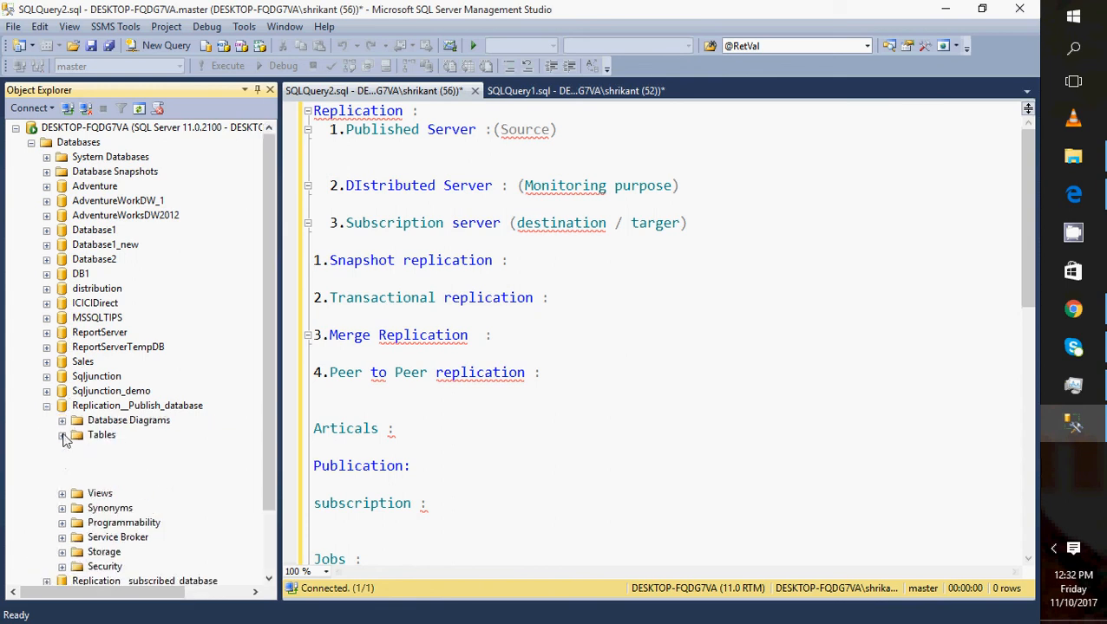
right_click(132, 484)
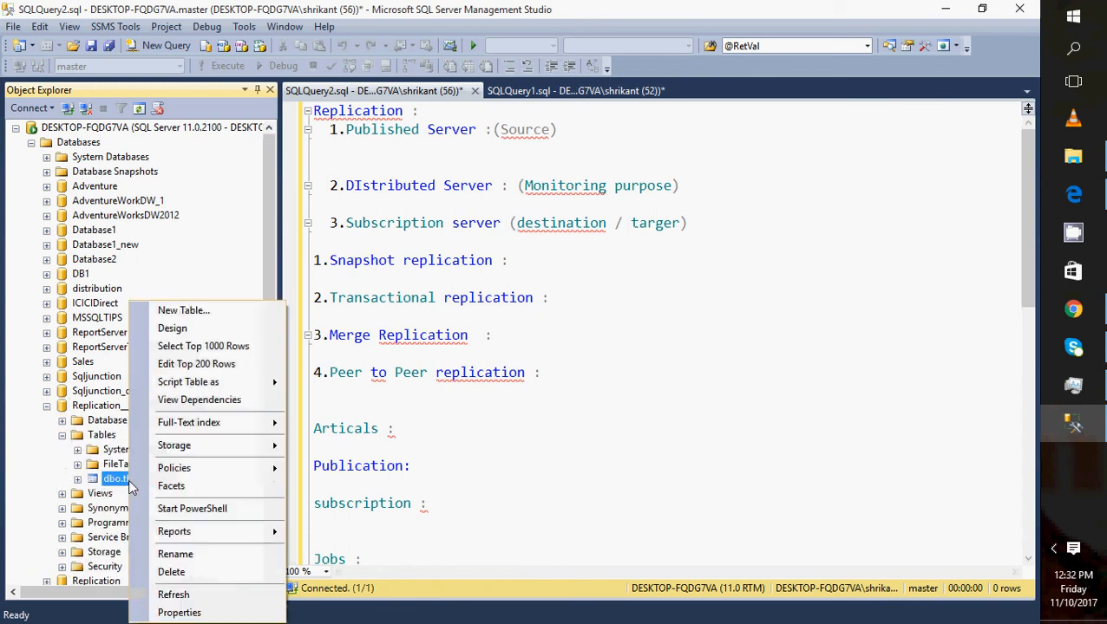
left_click(198, 364)
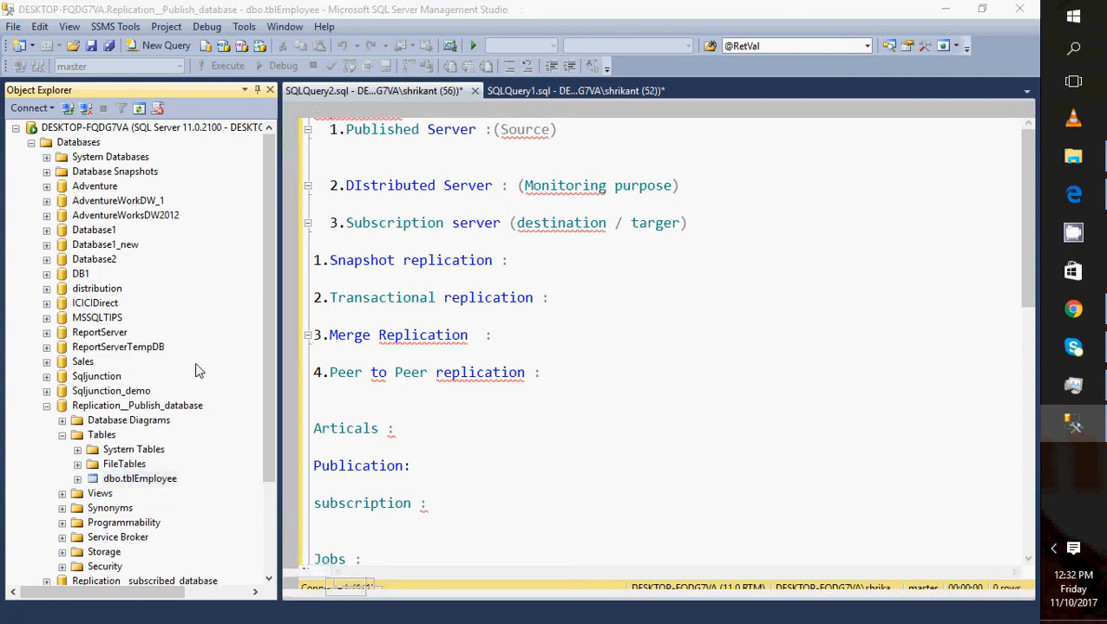
Add a row to tblEmployee with the employee's name, Age 22 and Sex ddd, and close the row editor
left_click(343, 132)
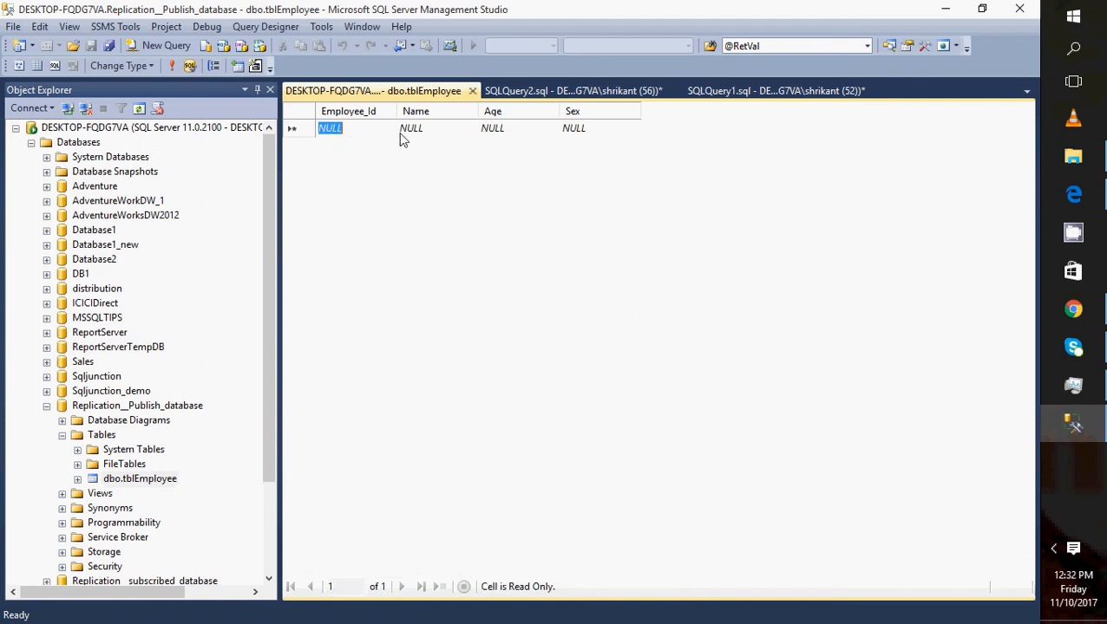
left_click(420, 128)
left_click(420, 128)
type("shri")
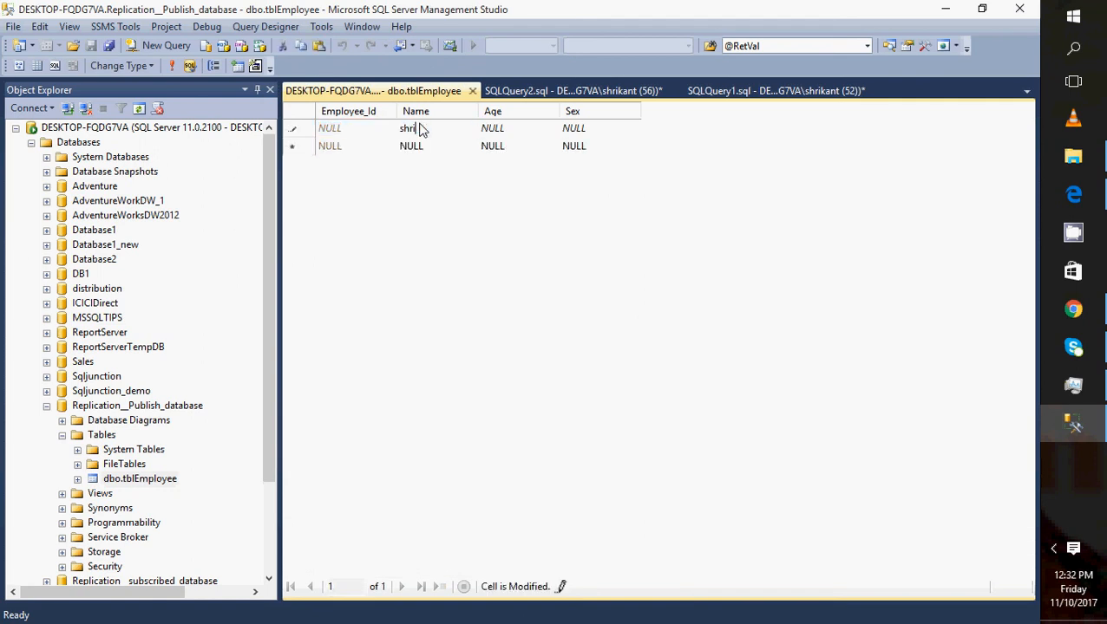
type("kant")
key("Tab")
type("22")
key("Tab")
type("ddd")
key("BackSpace")
key("BackSpace")
key("BackSpace")
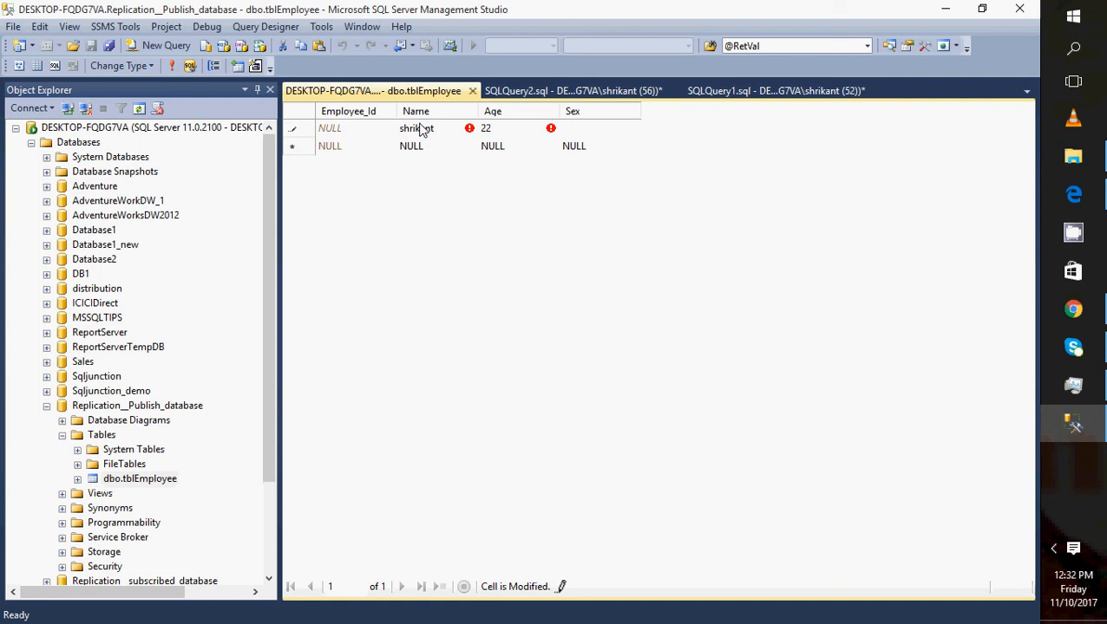
type("ddd")
key("Tab")
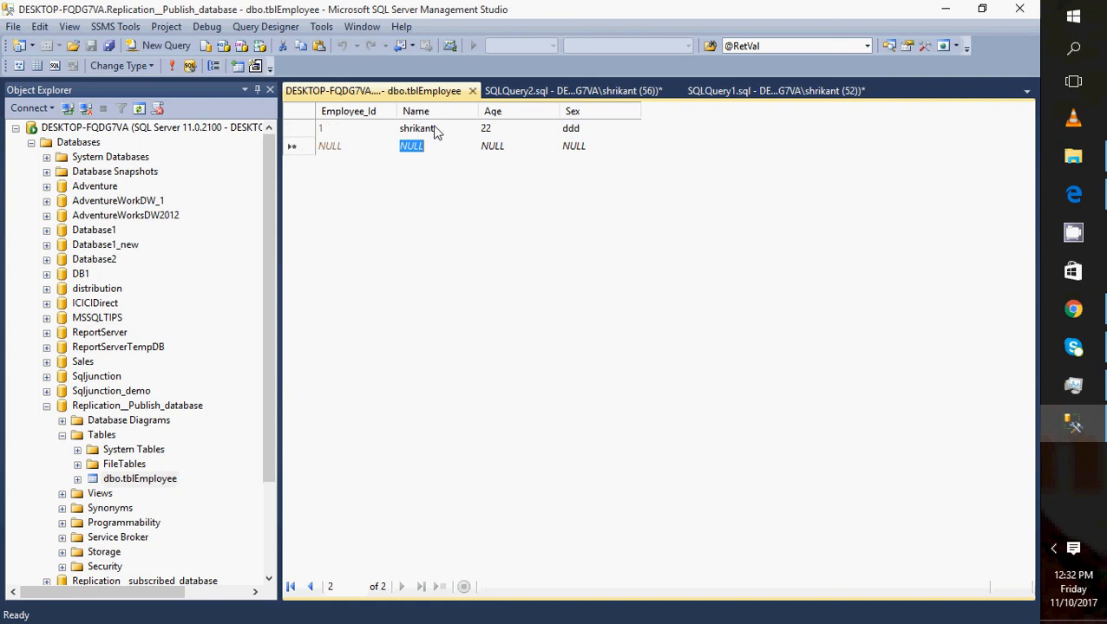
right_click(364, 98)
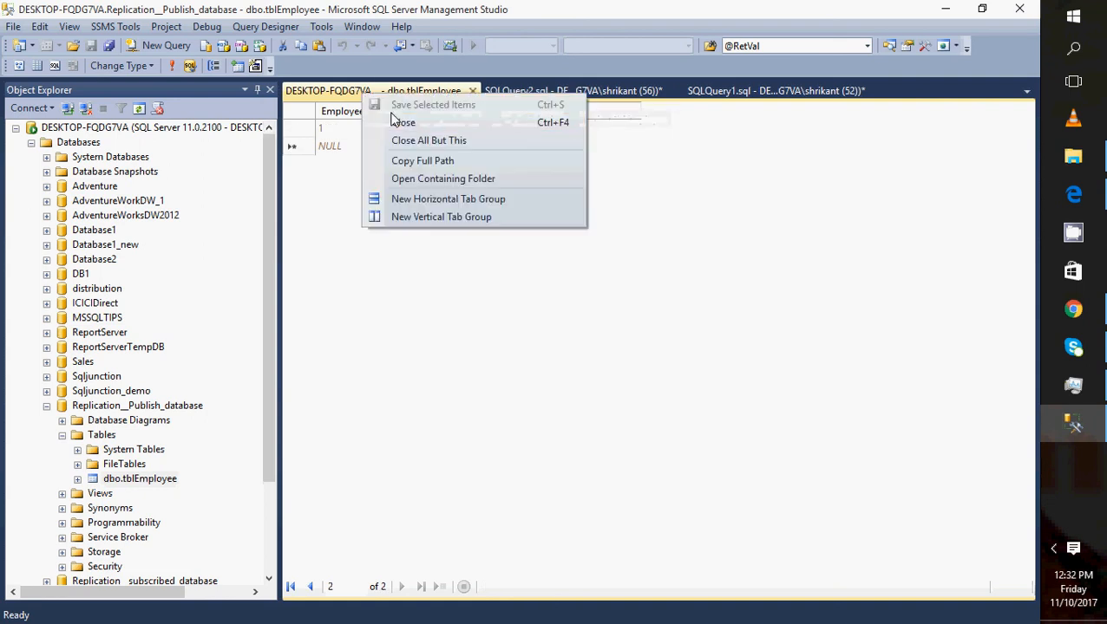
left_click(407, 122)
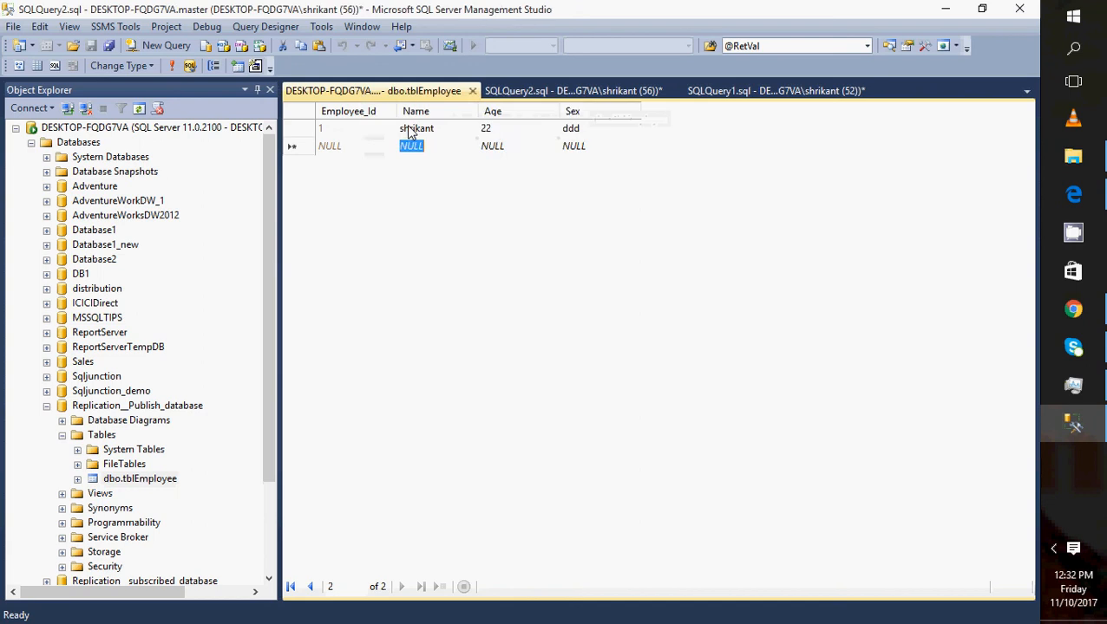
Collapse Replication__Publish_database and select the top 1000 rows of dbo.tblEmployee in Replication__subscribed_database
left_click(61, 406)
left_click(47, 421)
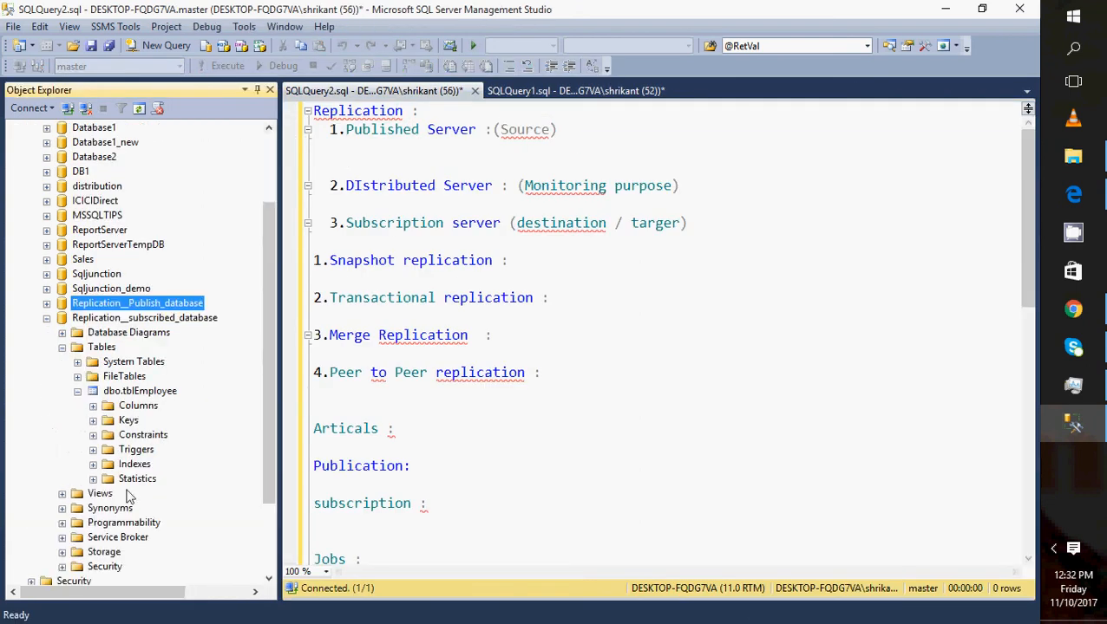
left_click(116, 401)
right_click(116, 400)
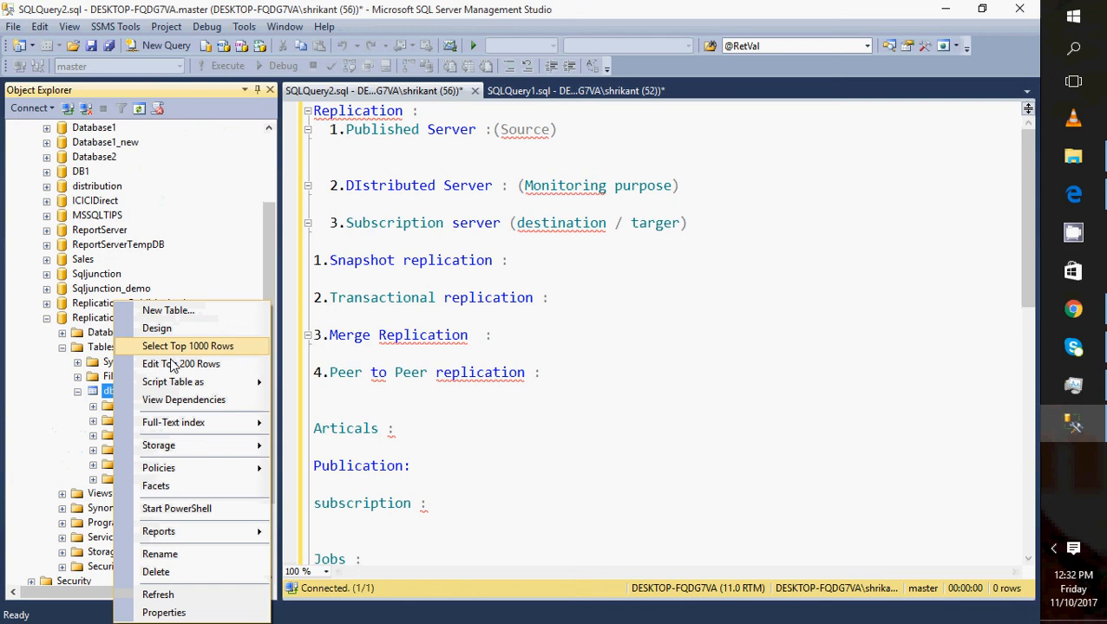
left_click(186, 346)
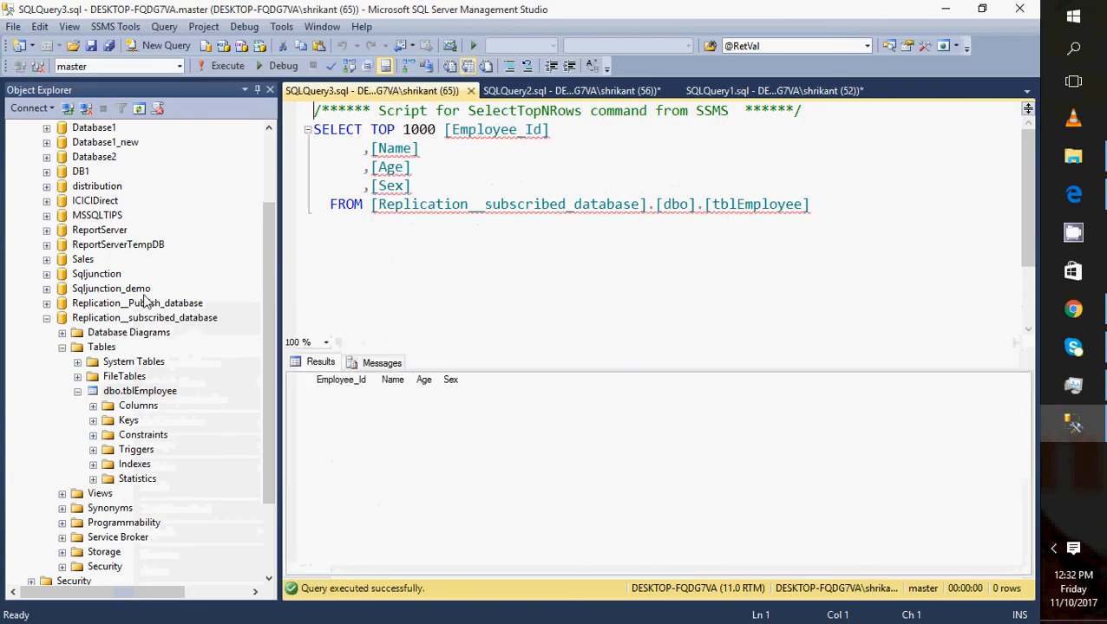
Collapse the Databases folder and expand Replication to list its local publications and subscriptions
left_click(47, 304)
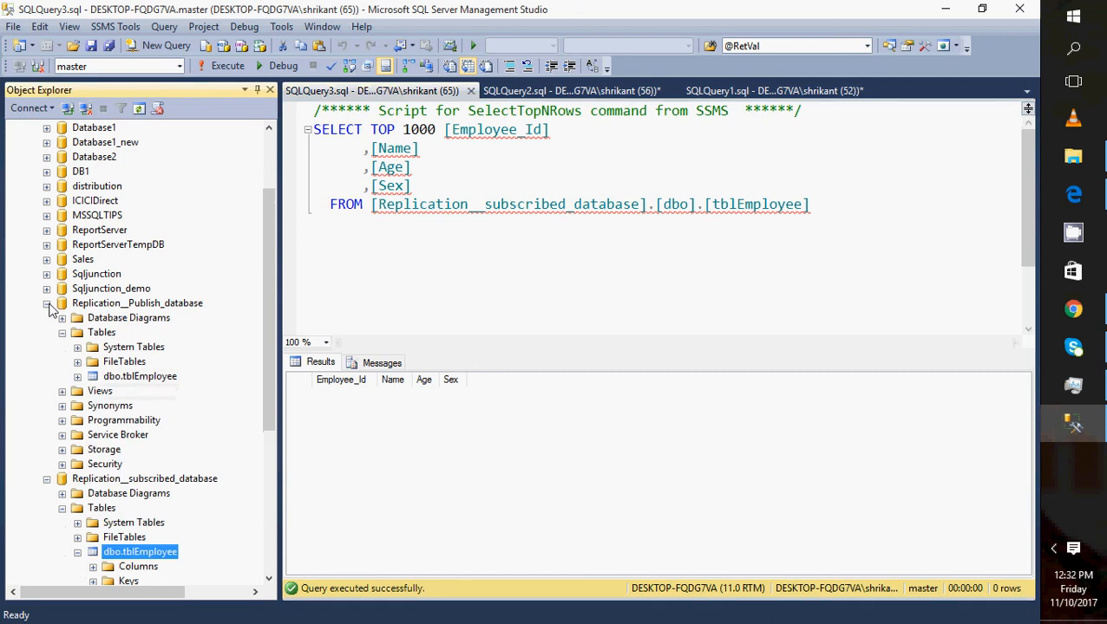
left_click(47, 304)
scroll(266, 260, "up", 3)
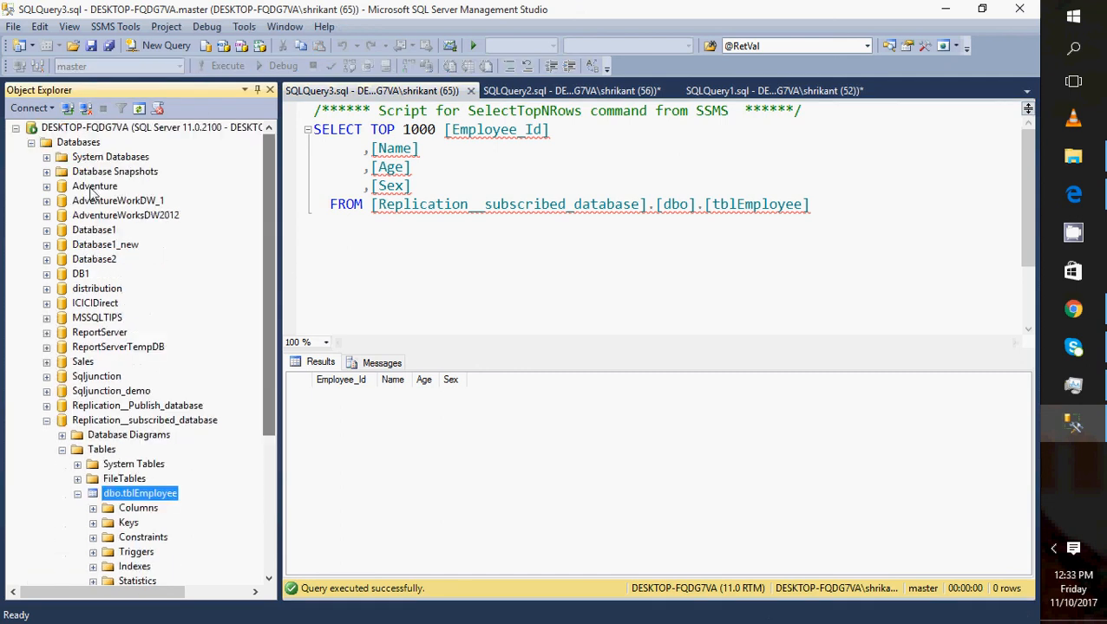
left_click(32, 142)
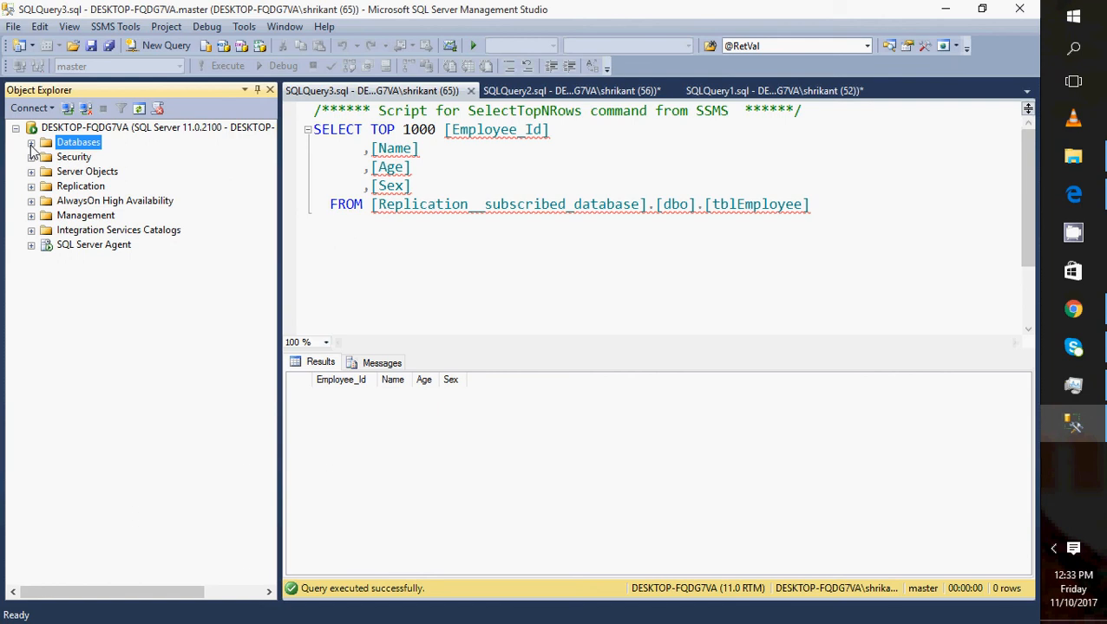
left_click(31, 185)
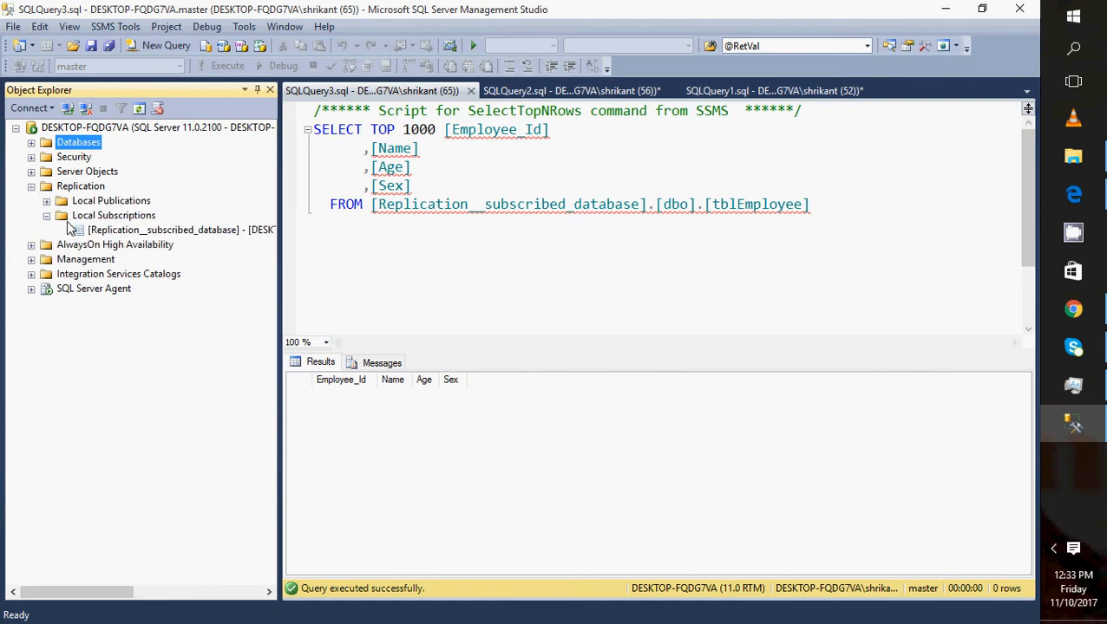
left_click(47, 201)
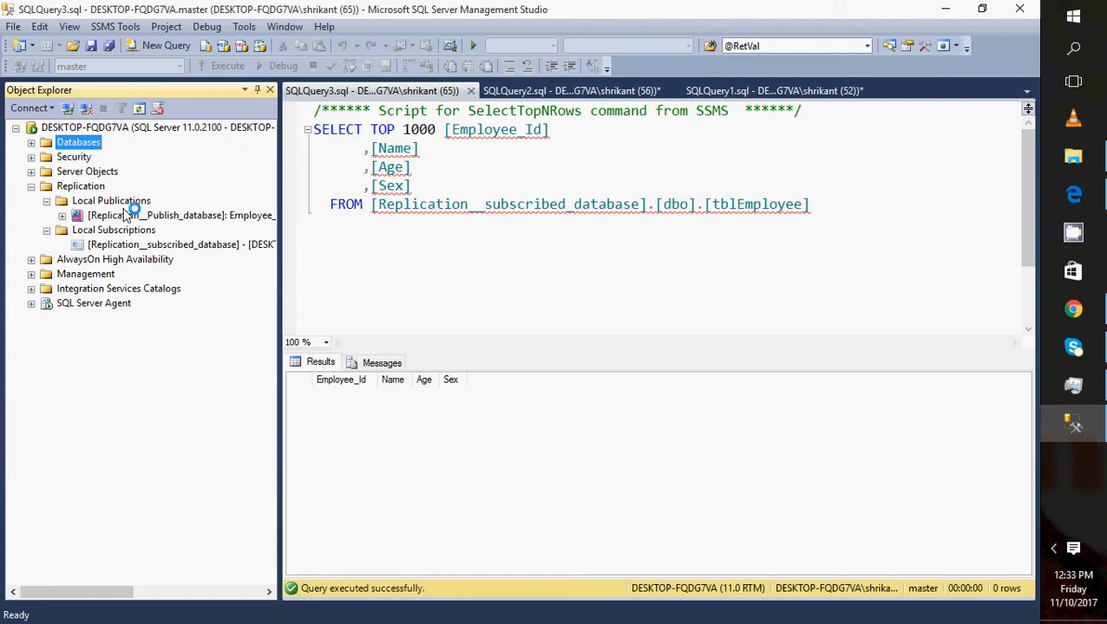
View the synchronization status of the Replication__subscribed_database subscription, check Replication Monitor, and close both windows
left_click(132, 246)
right_click(131, 245)
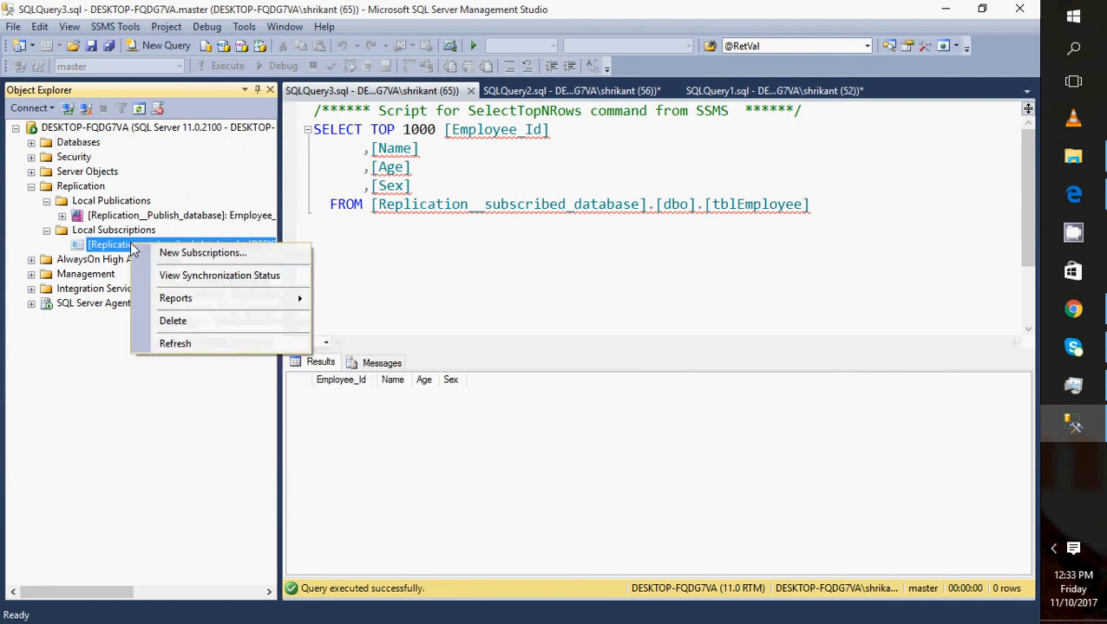
left_click(198, 278)
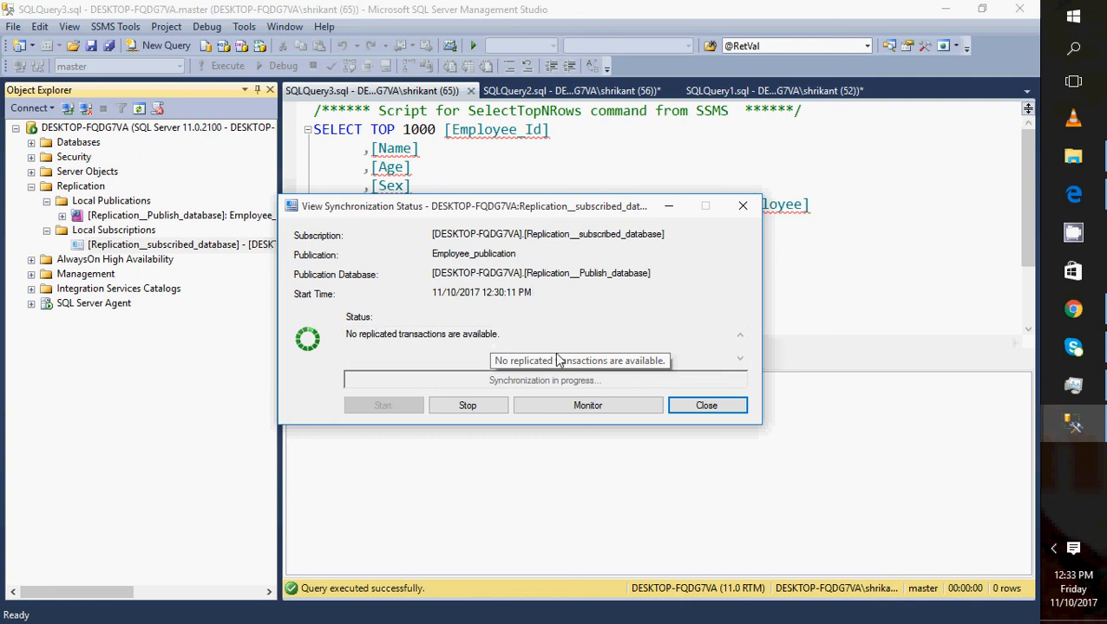
left_click(597, 408)
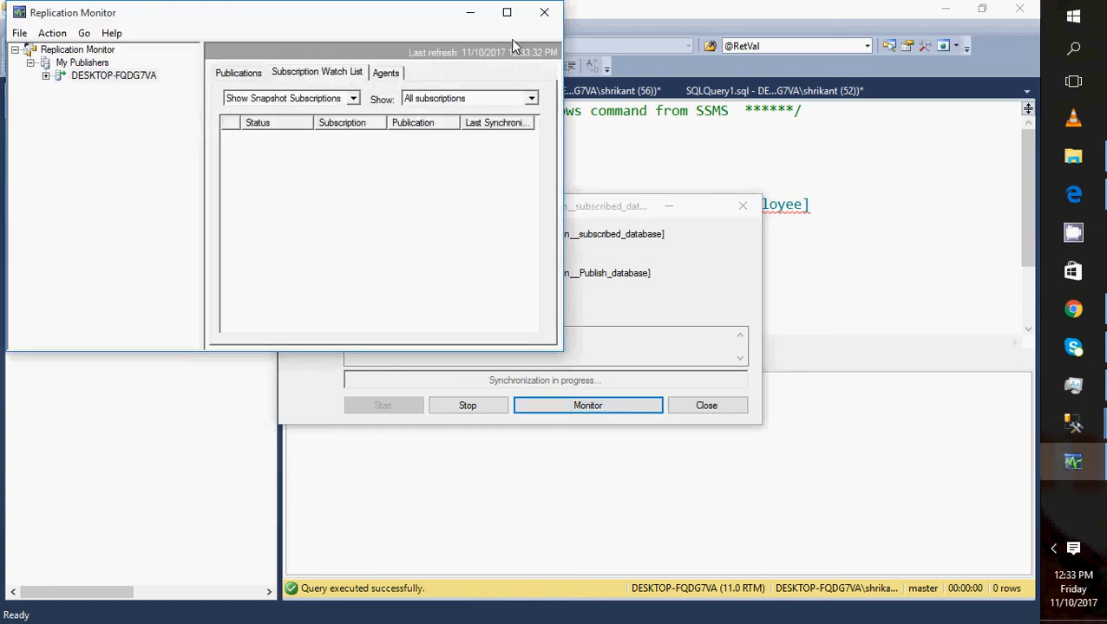
left_click(543, 17)
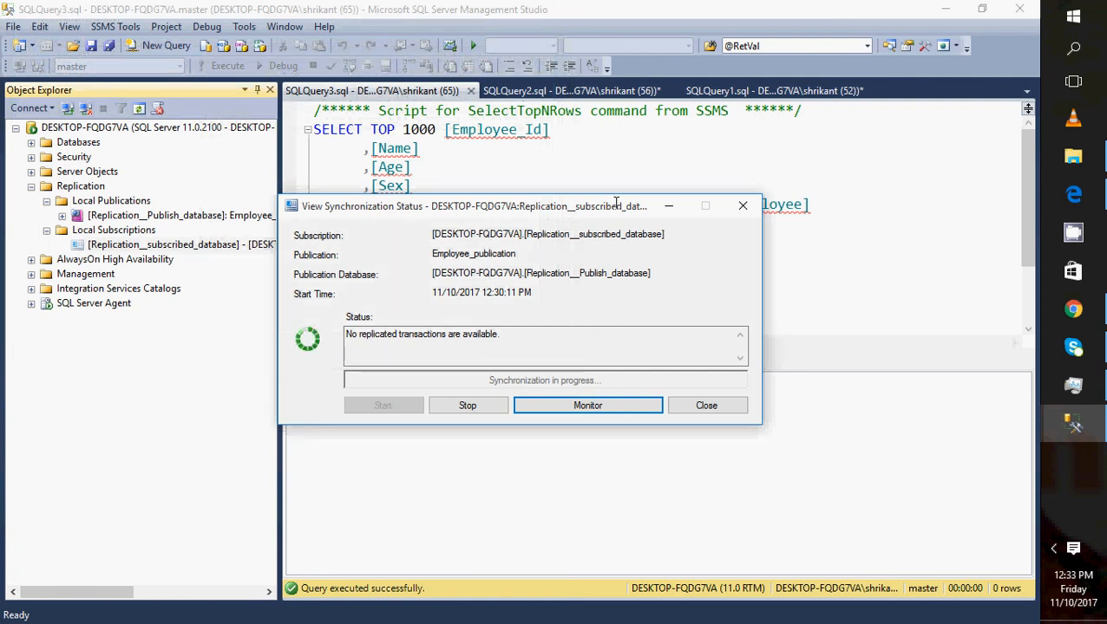
left_click(720, 405)
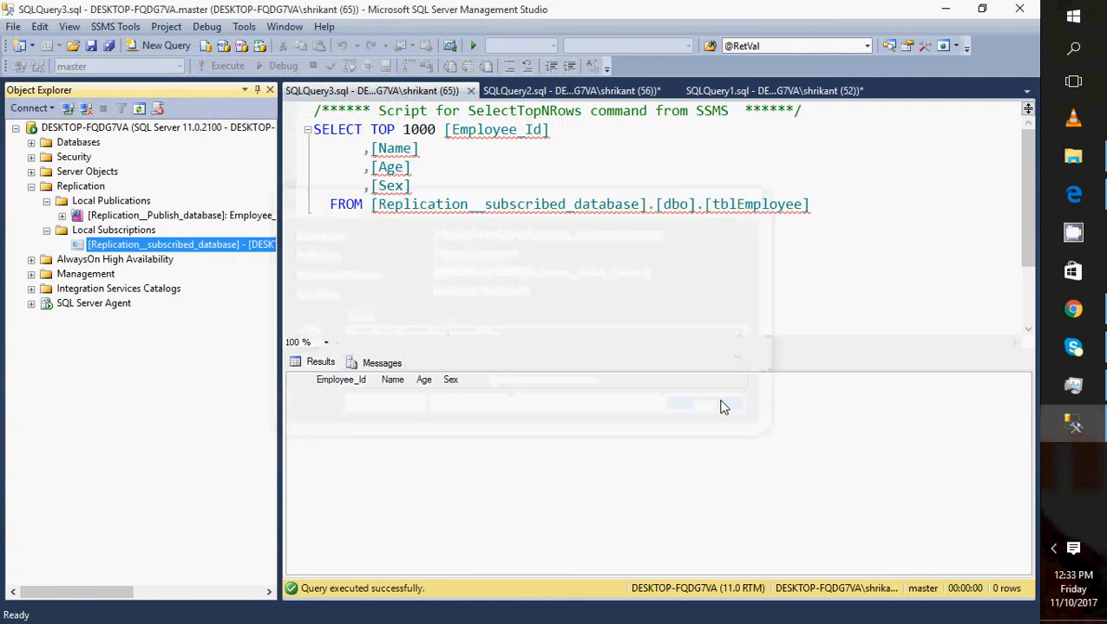